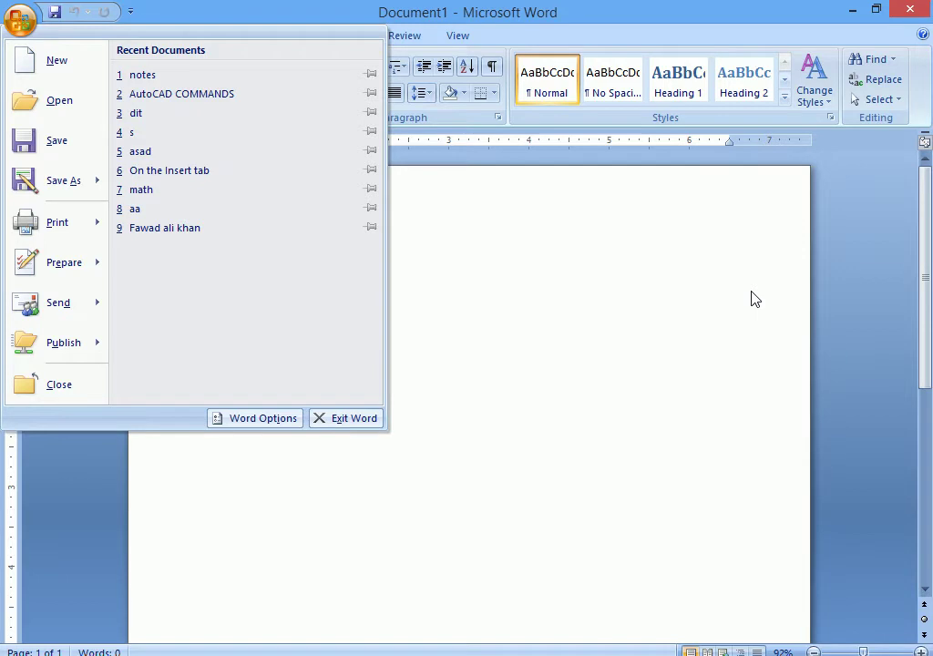
- Generate one paragraph of sample text with =rand(1)
left_click(570, 315)
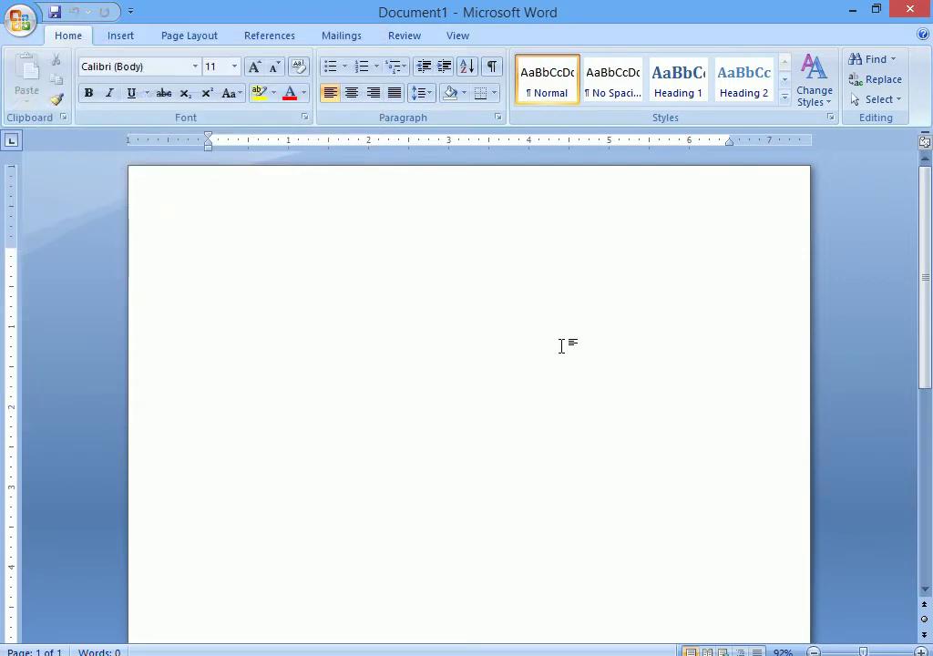
type("=rand(")
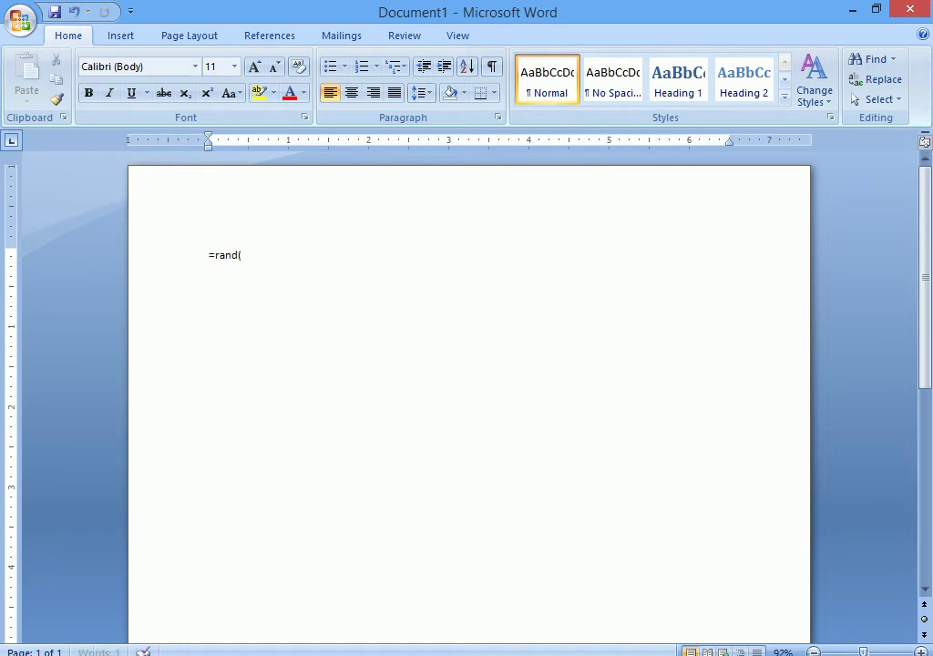
type("1)")
key("Return")
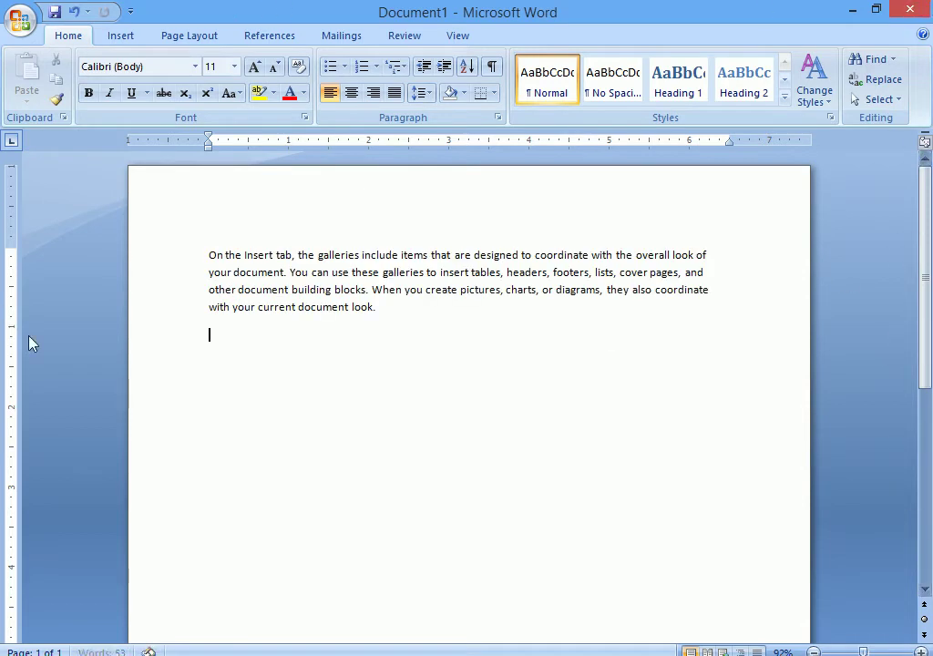
- Delete the closing words 'current document look.' from the sample paragraph
left_click_drag(380, 313, 187, 275)
left_click(384, 323)
left_click_drag(389, 304, 271, 321)
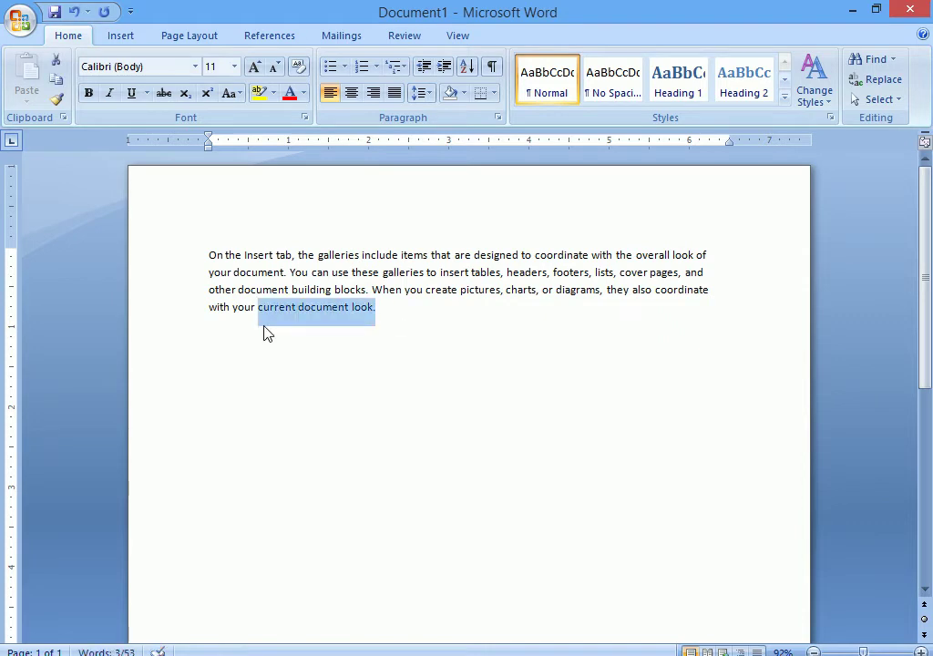
key("Delete")
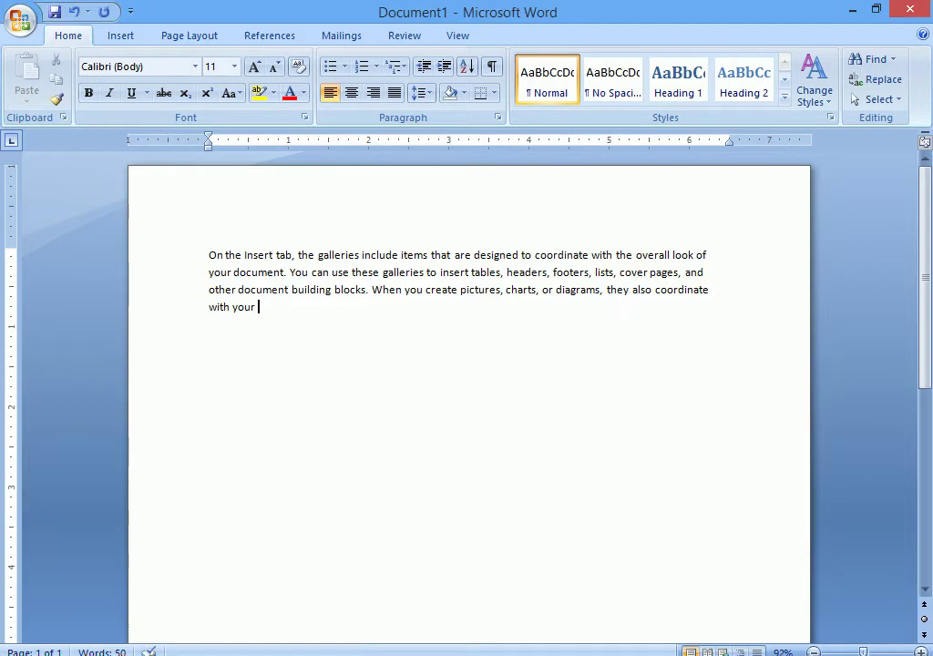
- Minimize Document1 and start a second Word window with a line of random letters
left_click(183, 652)
key("super")
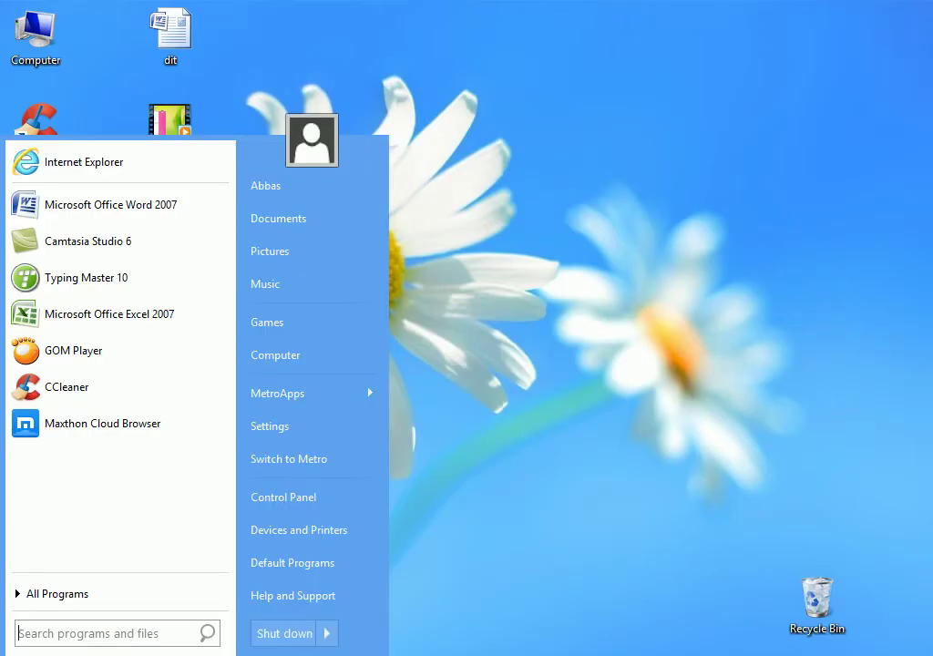
left_click(91, 206)
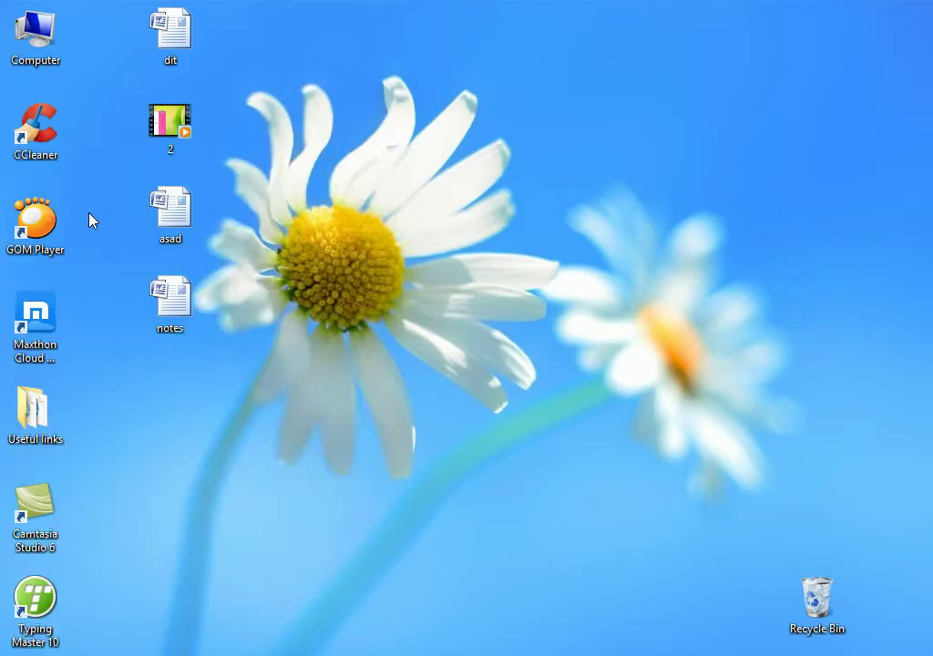
type("lkfjglkf")
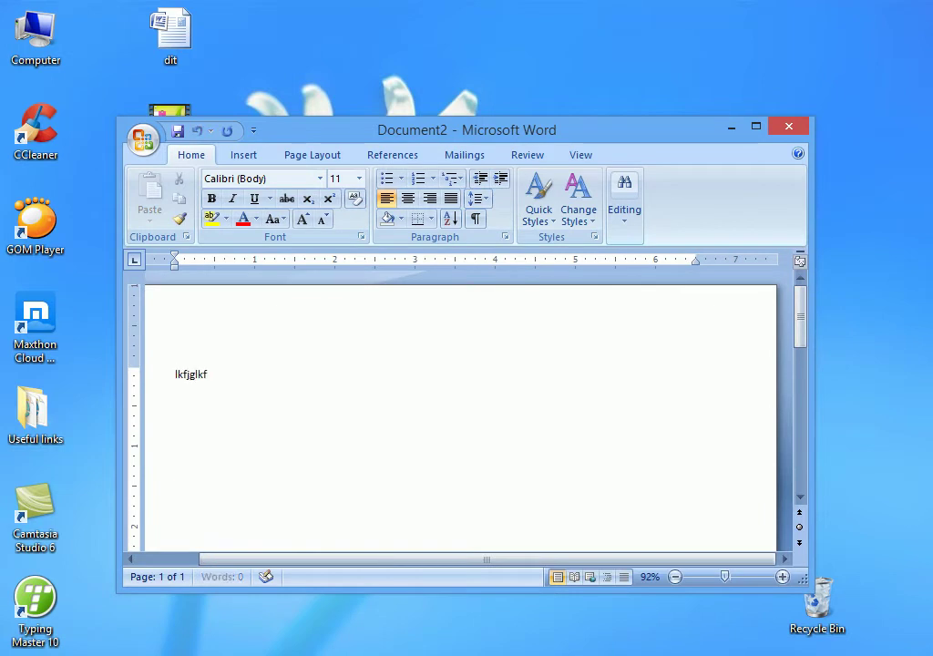
type("jglfkgjfklgjfdlgkjfdglkdfjg")
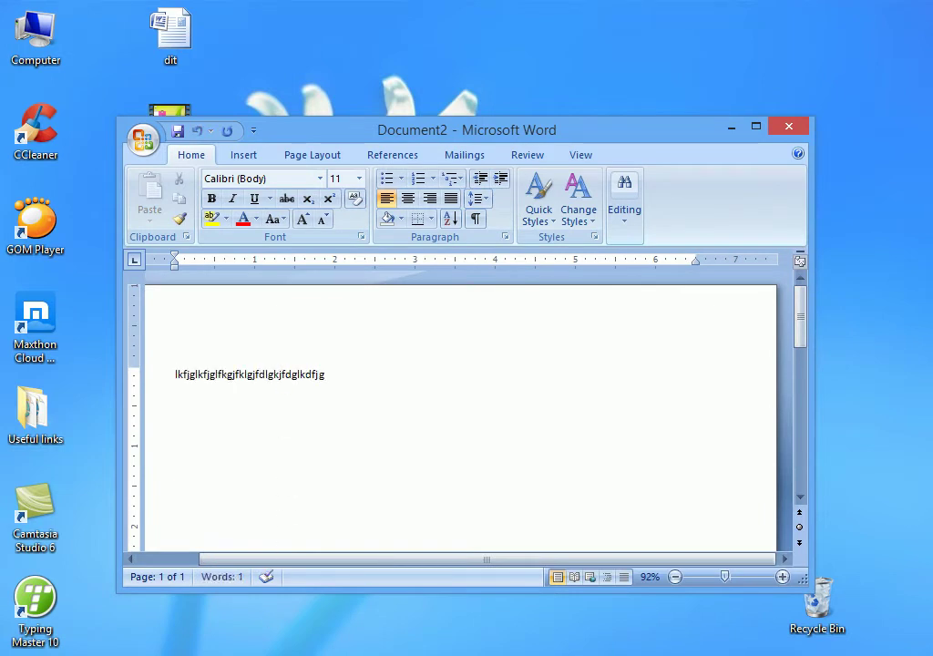
- Close the scratch Document2 without saving and return to Document1
left_click(789, 125)
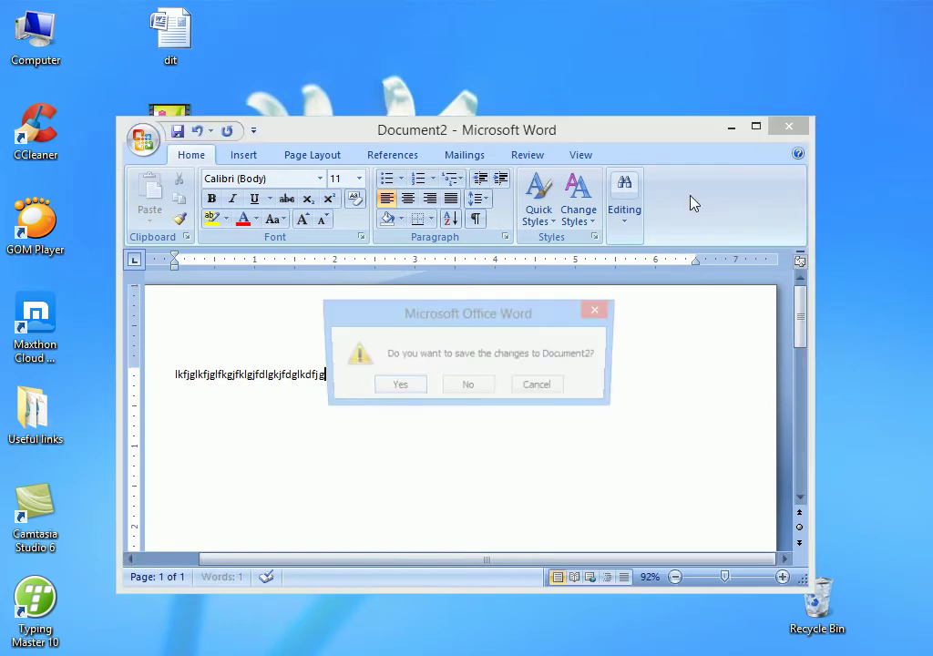
left_click(467, 388)
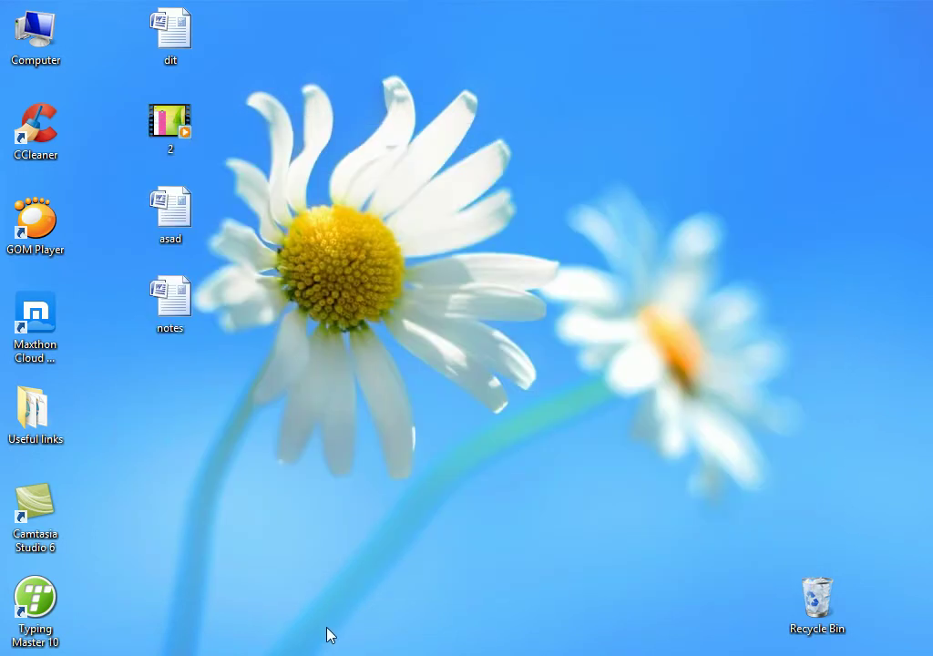
key("alt+Tab")
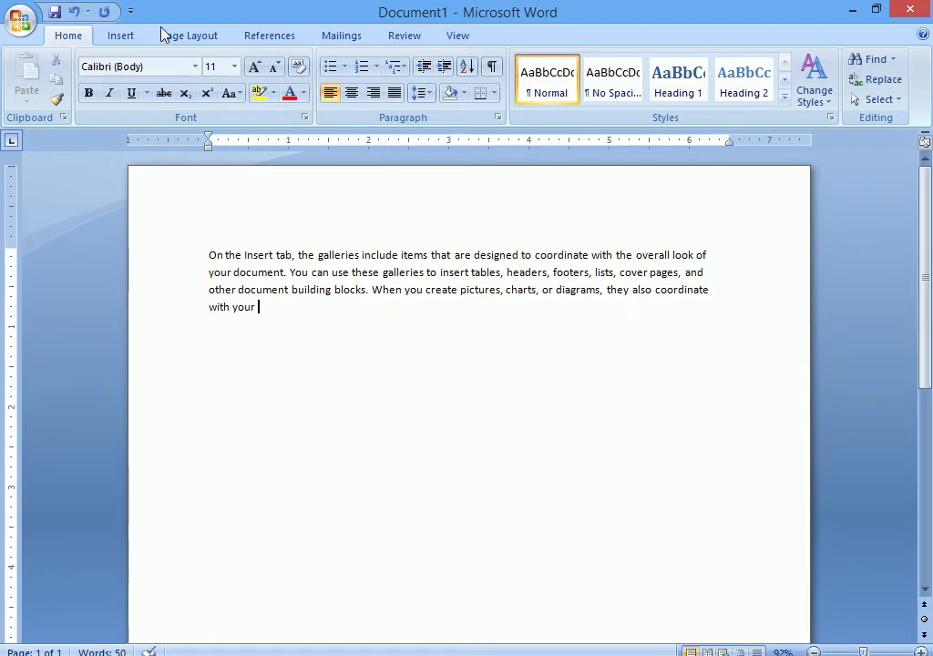
- Create a new blank document, Document3, from the Office Button's New command
left_click(24, 20)
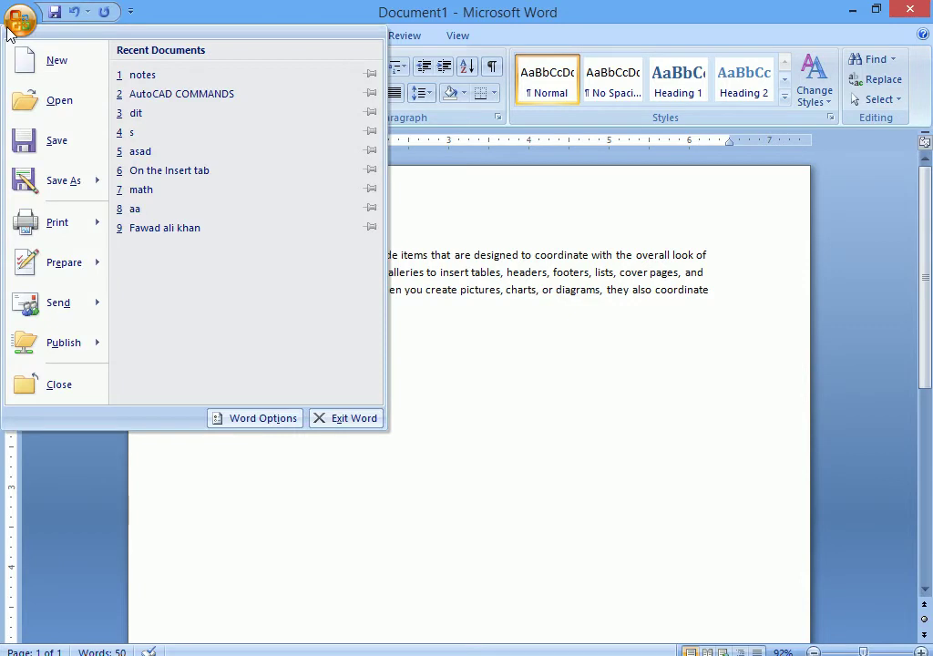
left_click(37, 76)
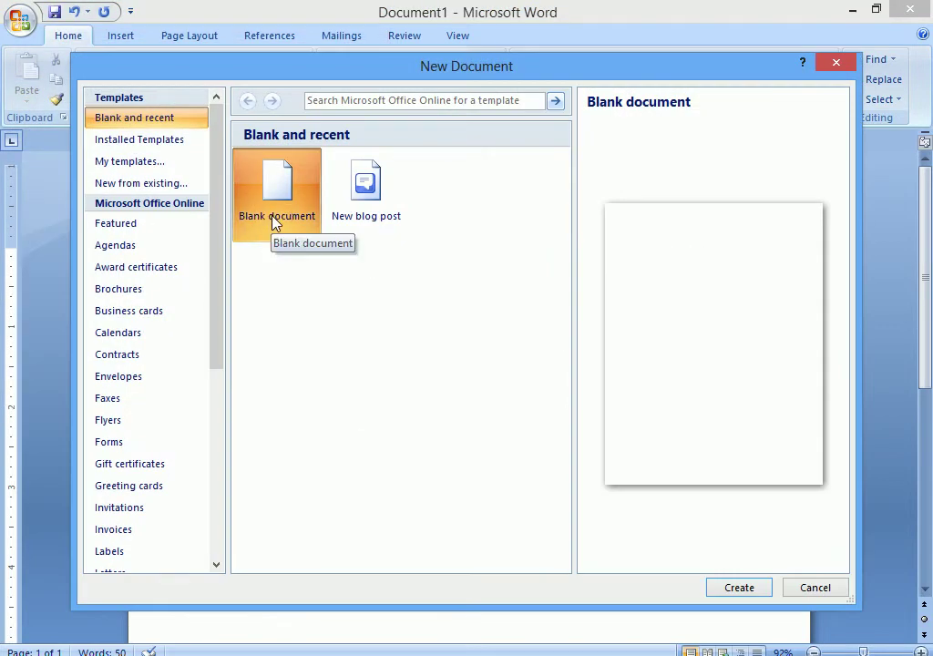
left_click(745, 589)
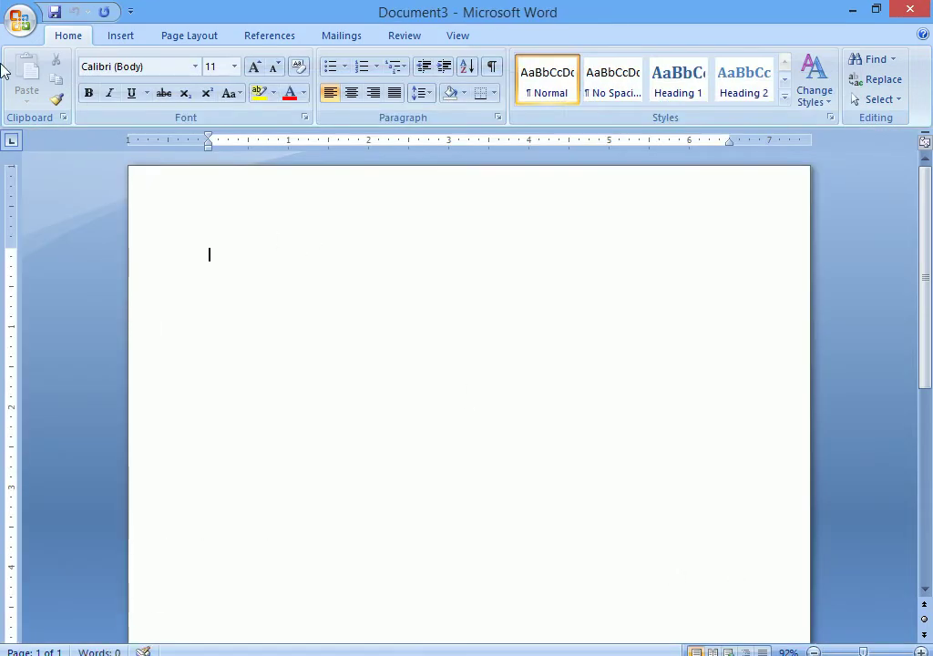
- Cancel a second new-document request and dismiss the Start menu without launching anything
left_click(22, 10)
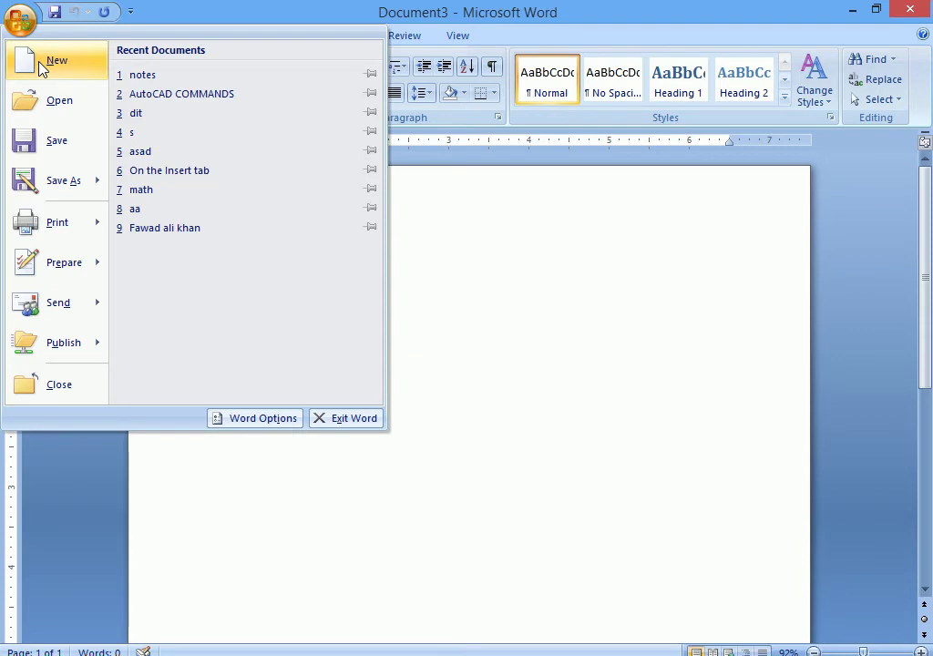
left_click(34, 53)
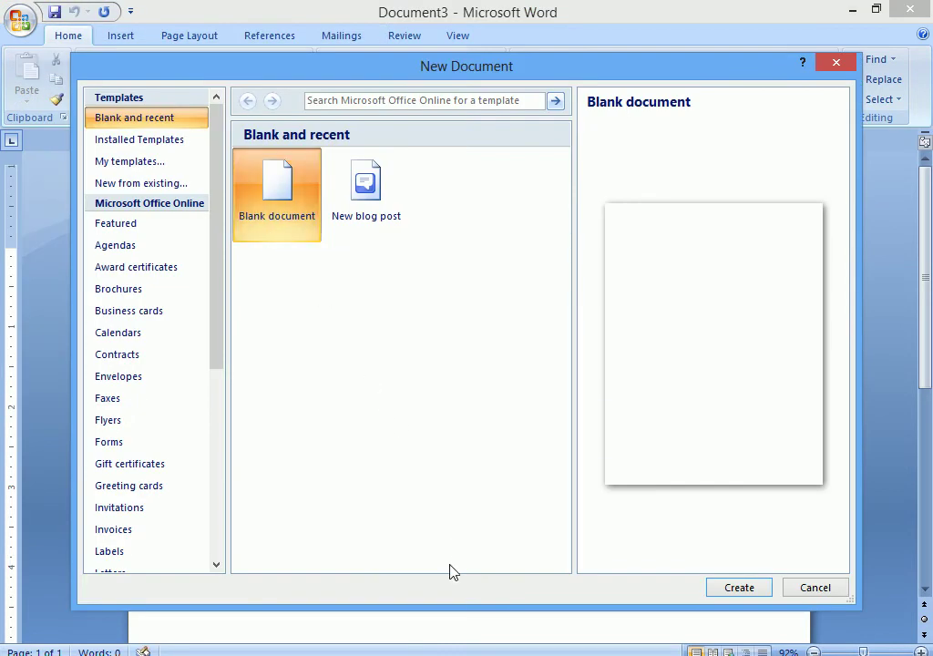
key("Escape")
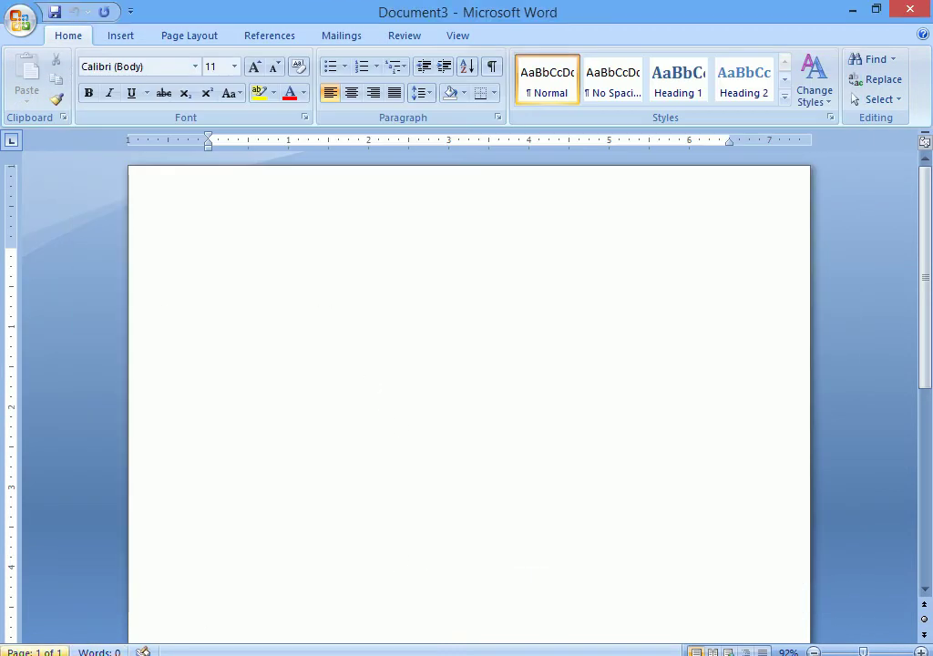
key("super")
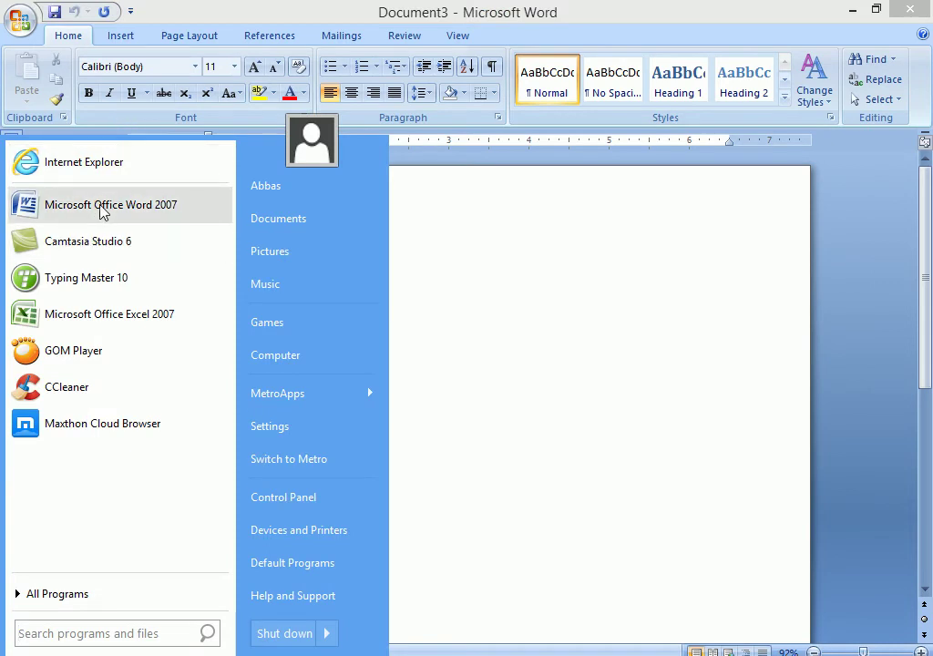
left_click(562, 369)
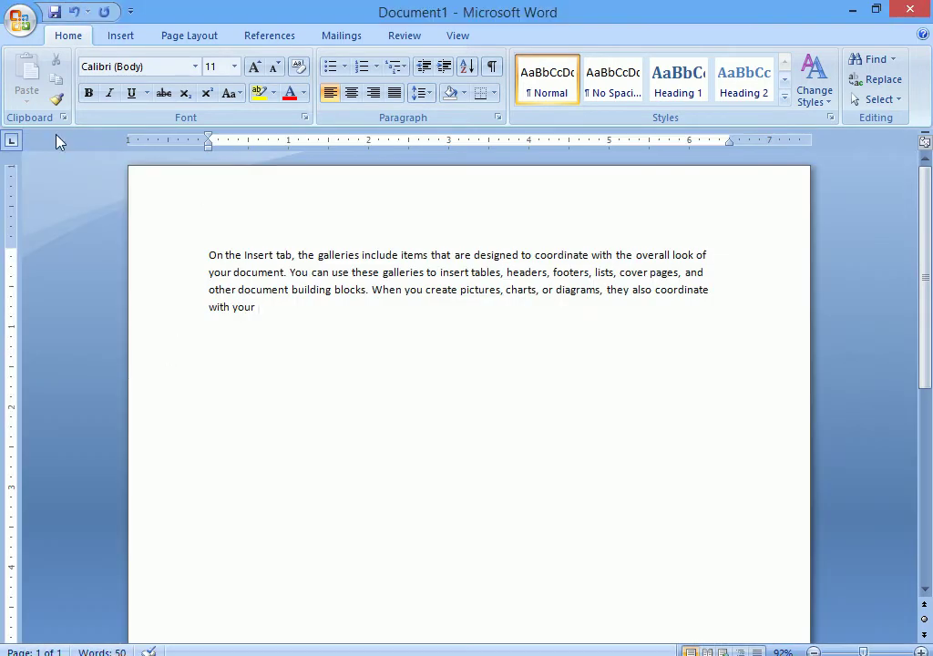
- Create blank Document4 with Ctrl+N, dismissing the Office menu without choosing anything
left_click(19, 19)
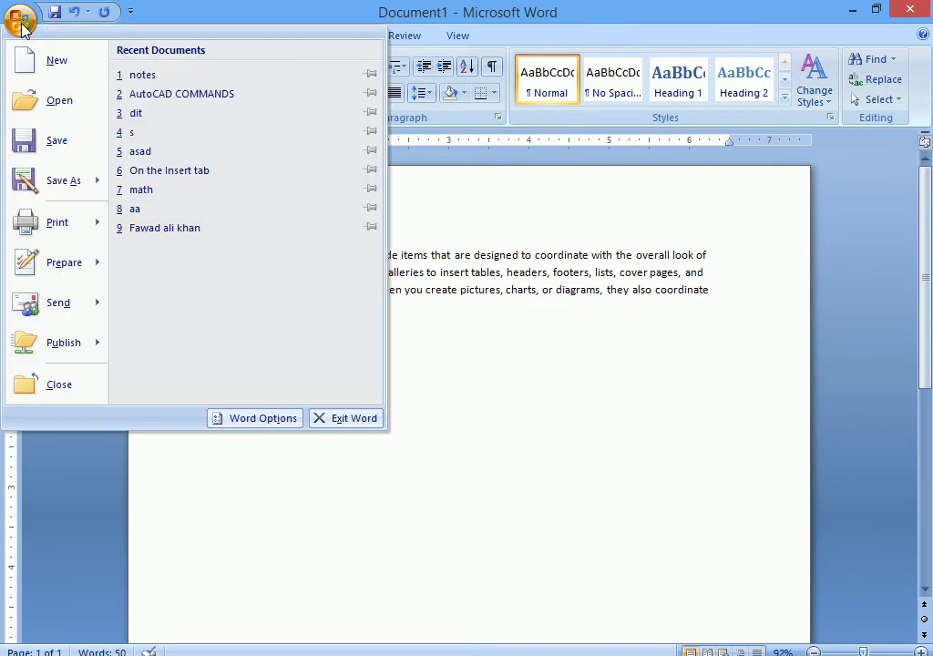
left_click(504, 471)
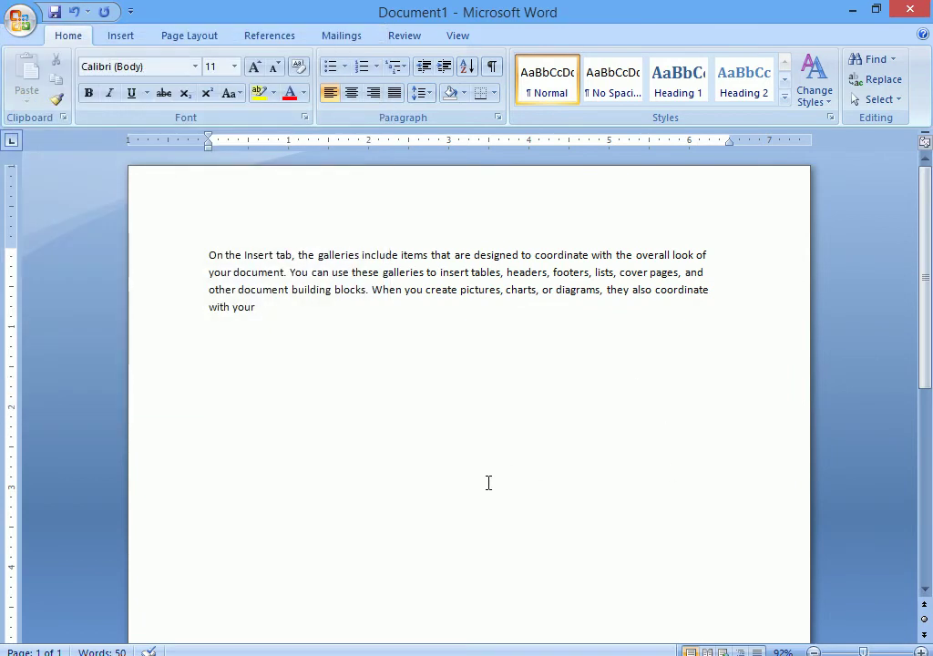
key("ctrl+n")
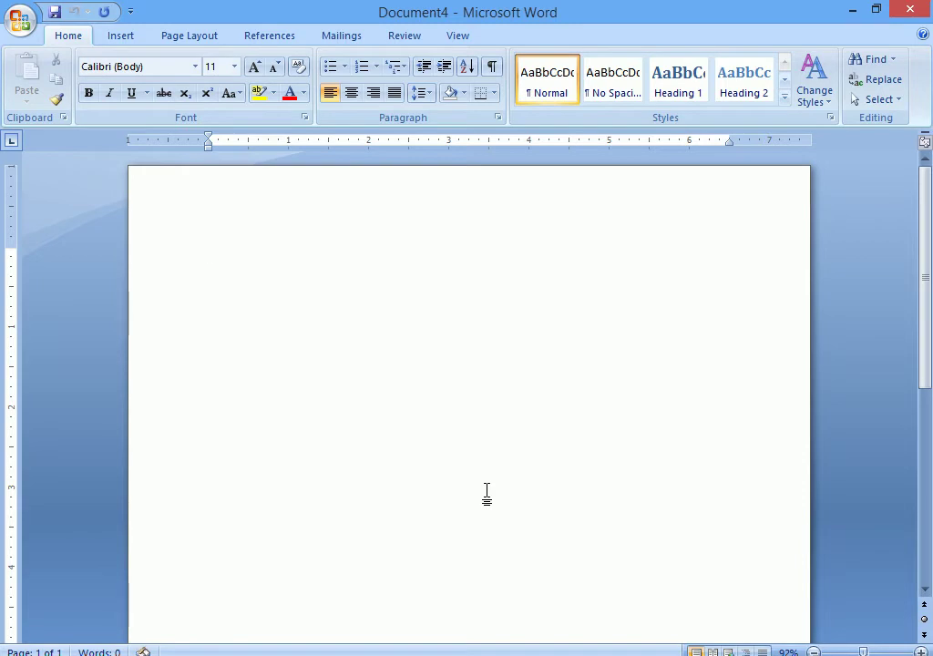
left_click(21, 17)
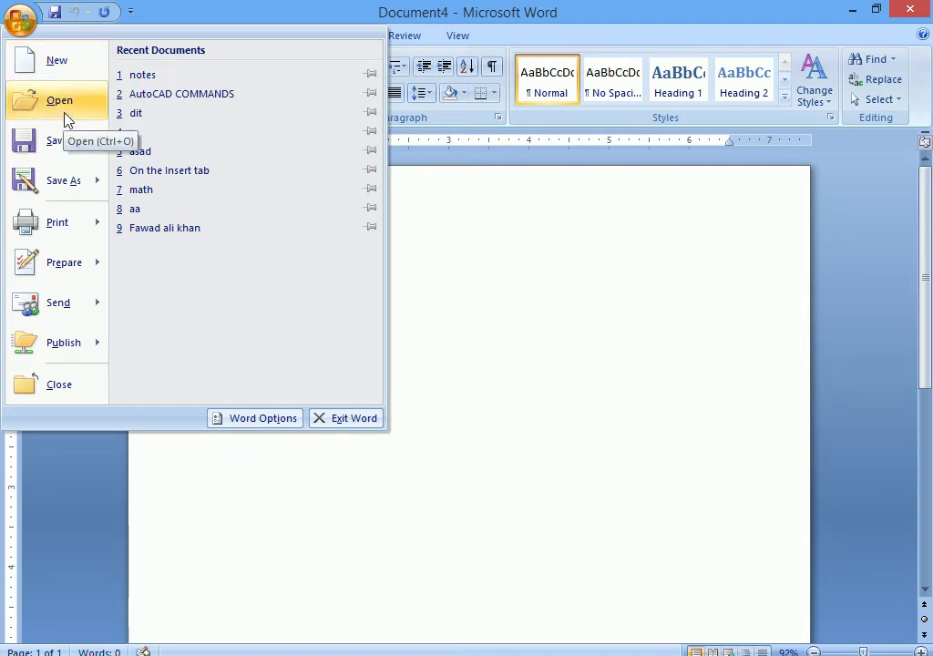
left_click(424, 273)
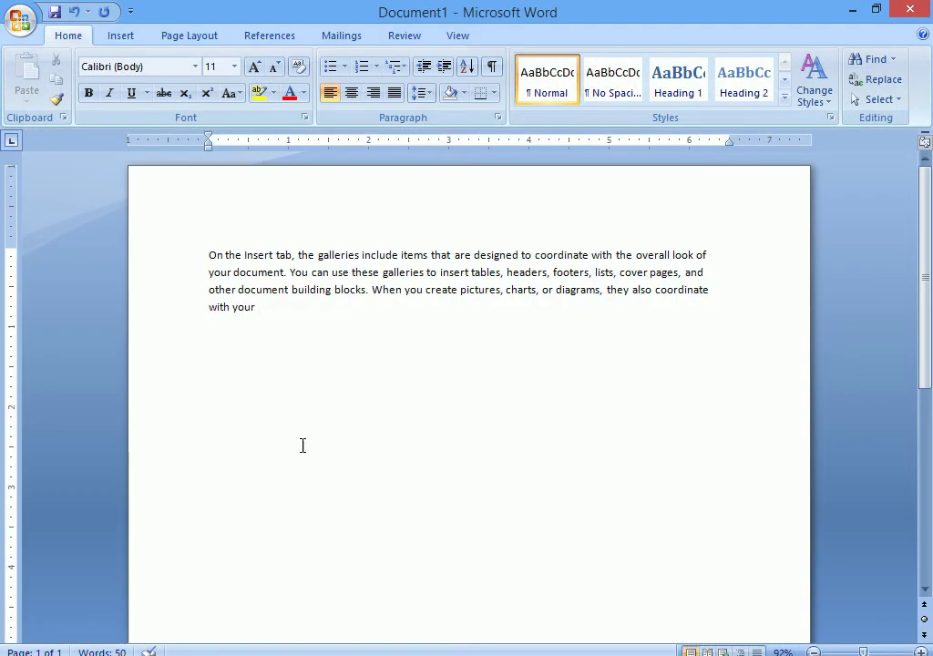
- Add an empty paragraph below the sample text
key("Return")
left_click_drag(267, 310, 160, 235)
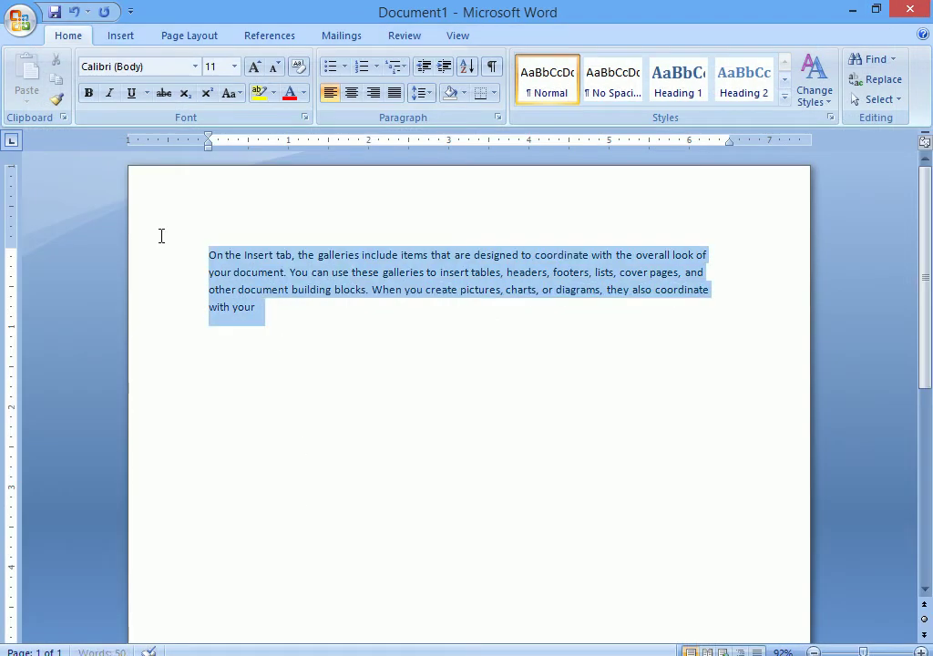
left_click(359, 438)
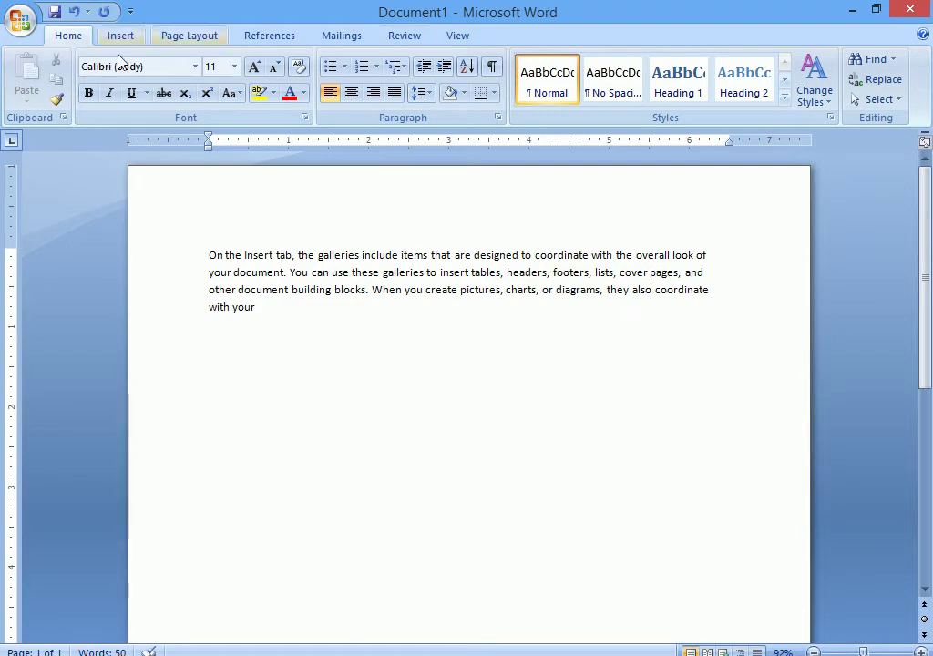
- Save the document as 'nots' on Local Disk (E:)
left_click(18, 33)
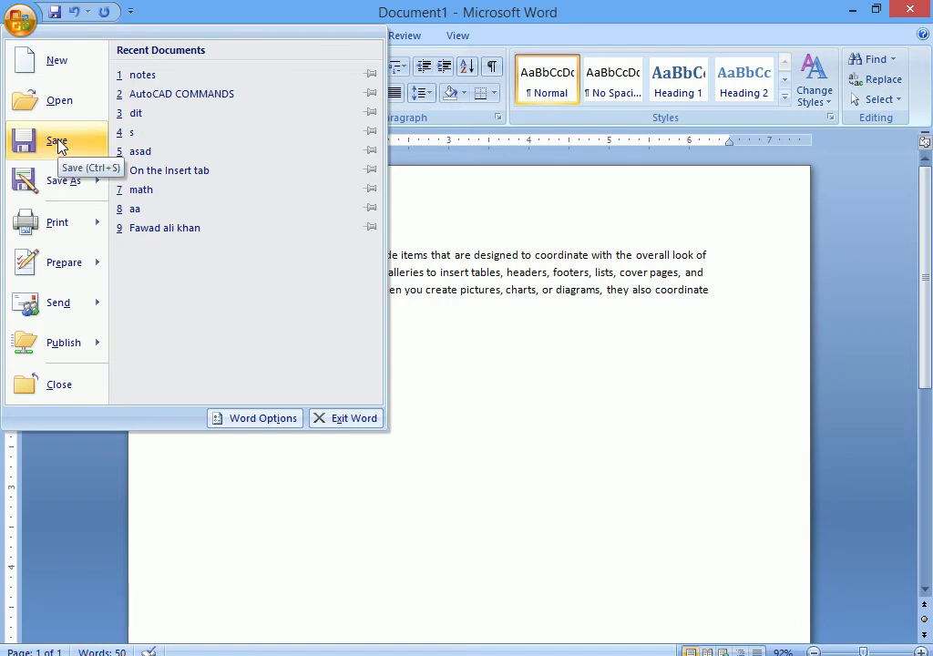
left_click(57, 142)
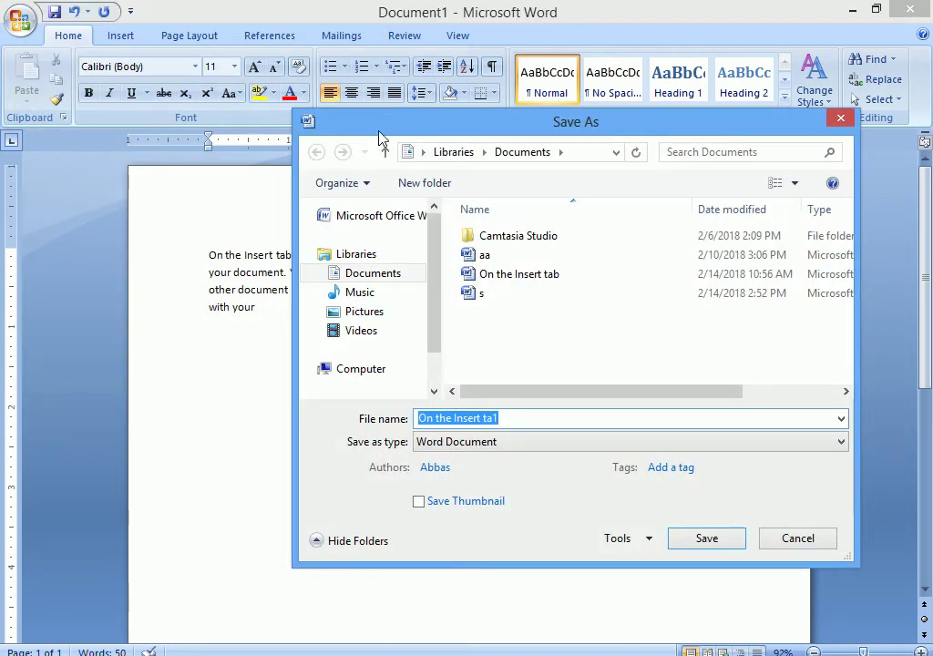
left_click_drag(379, 133, 397, 75)
mouse_move(447, 213)
left_mouse_down()
mouse_move(452, 255)
mouse_move(462, 209)
left_mouse_up()
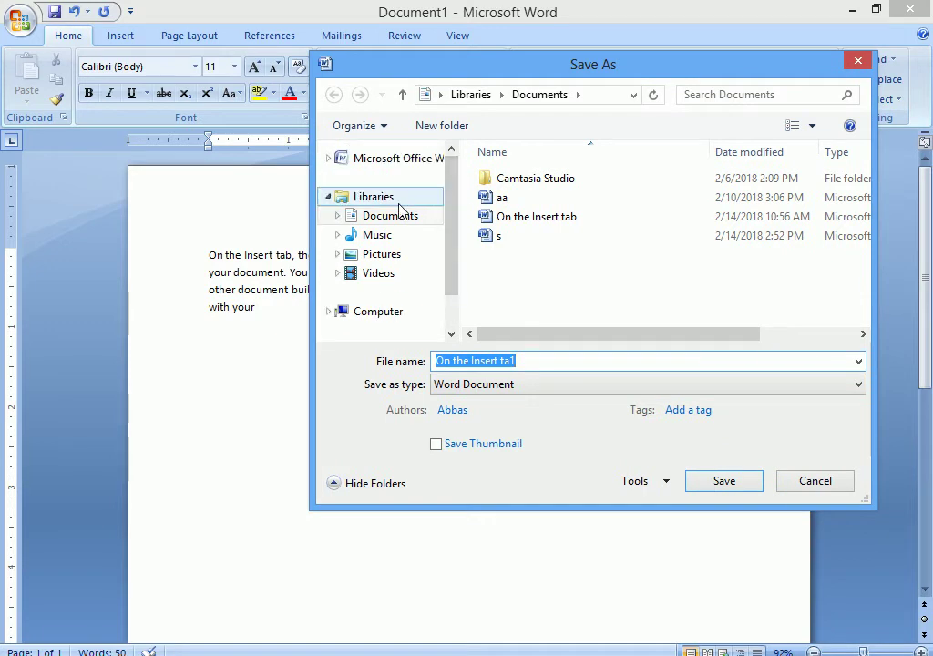
left_click_drag(445, 254, 449, 288)
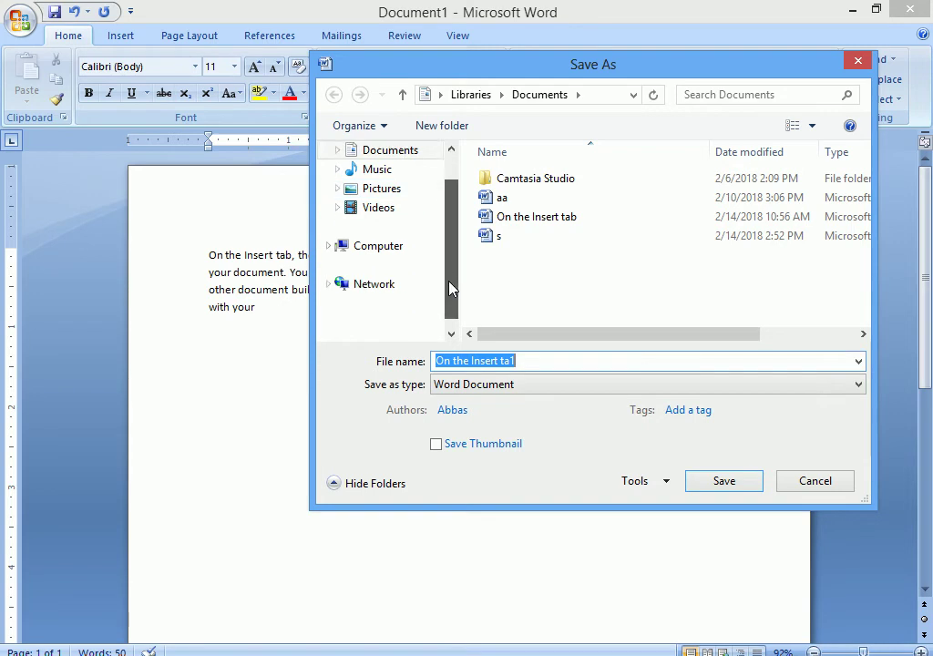
scroll(354, 283, "up", 1)
left_click(381, 288)
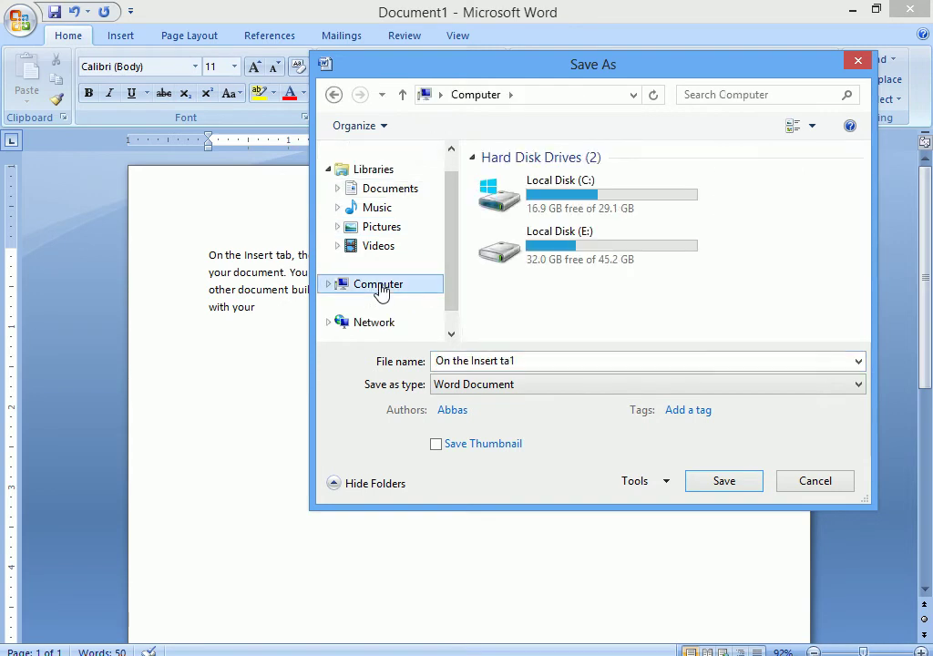
double_click(500, 248)
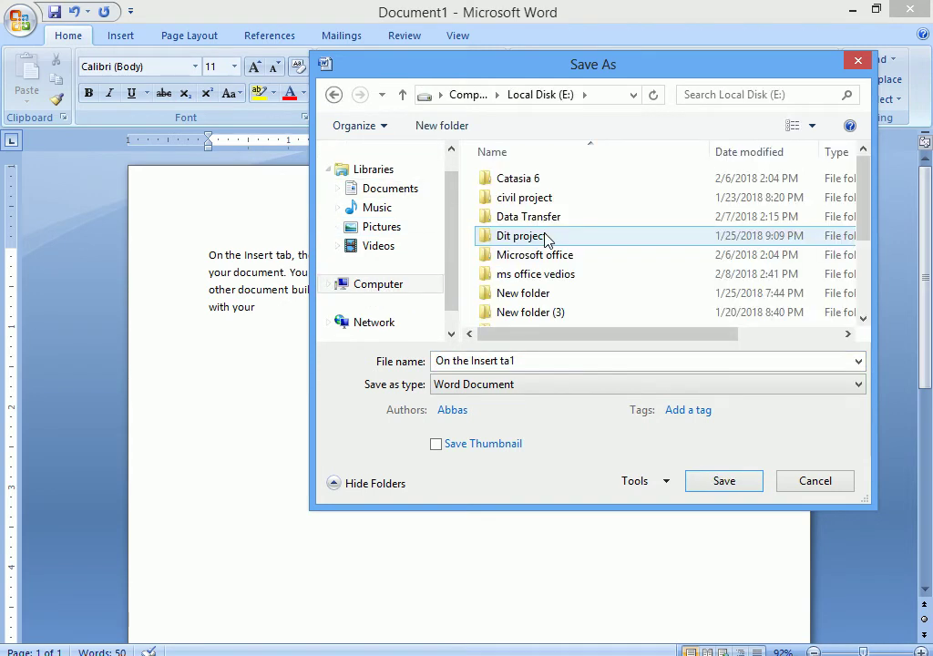
left_click(531, 362)
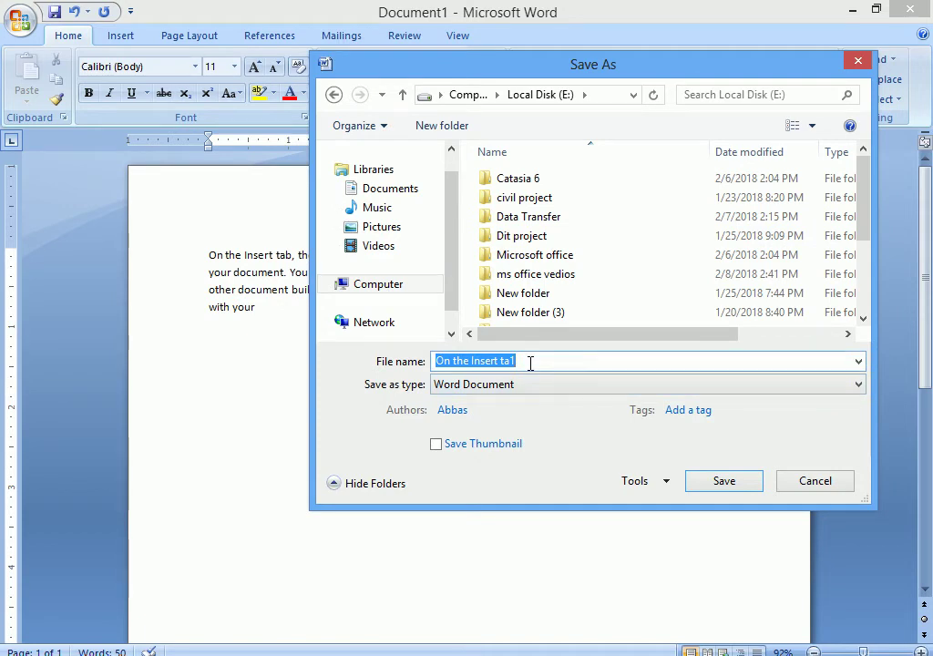
type("nots")
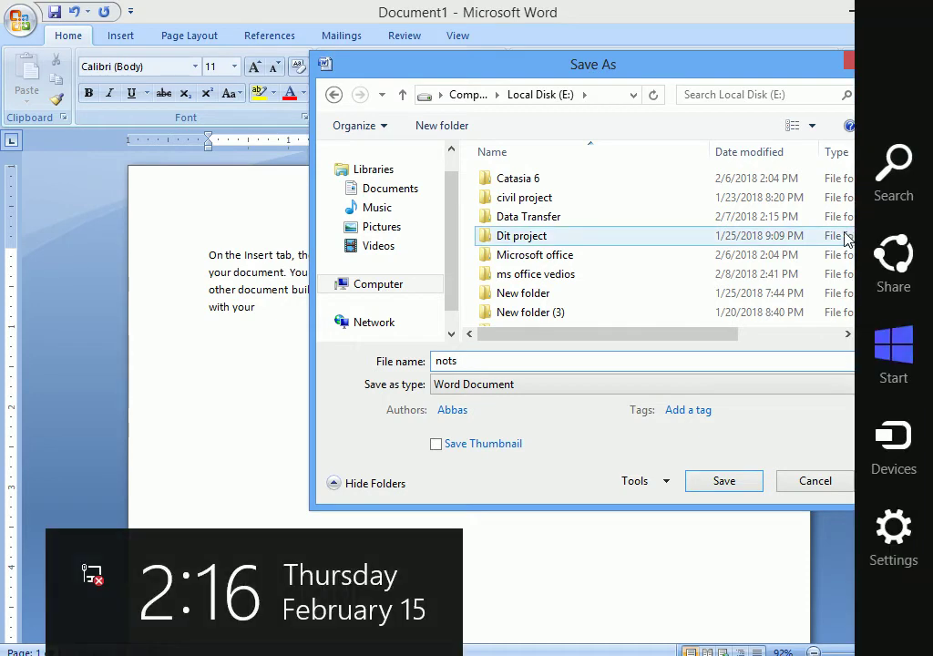
left_click(727, 482)
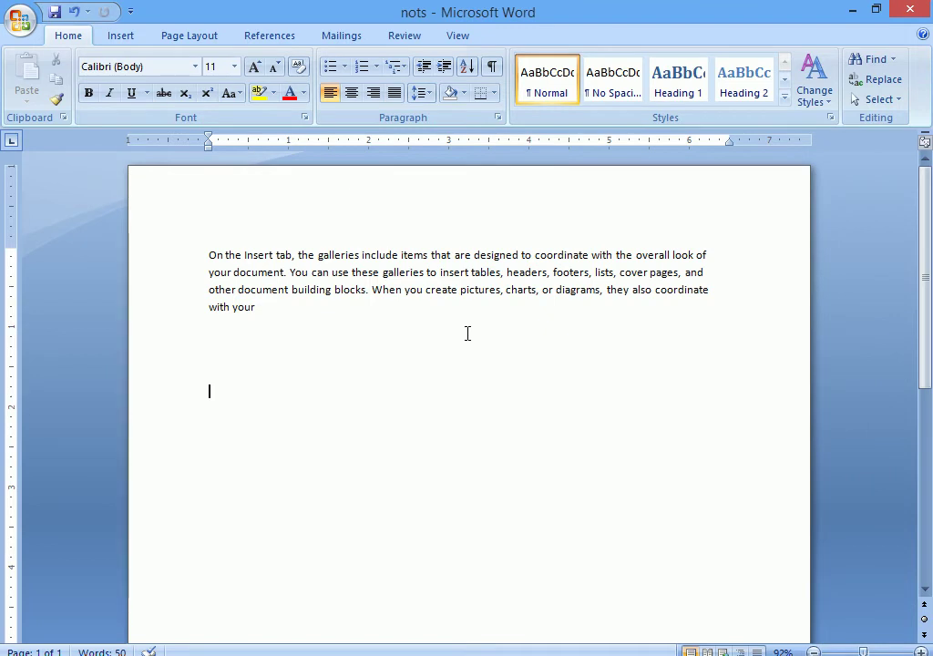
- Close Word and browse Computer to the saved nots file on Local Disk (E:)
left_click(910, 9)
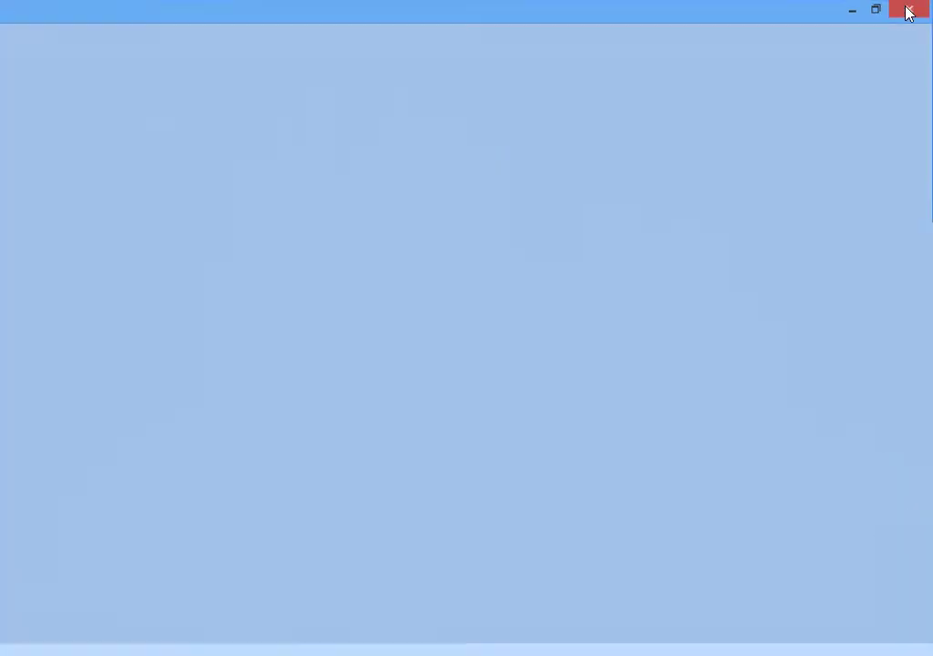
double_click(38, 38)
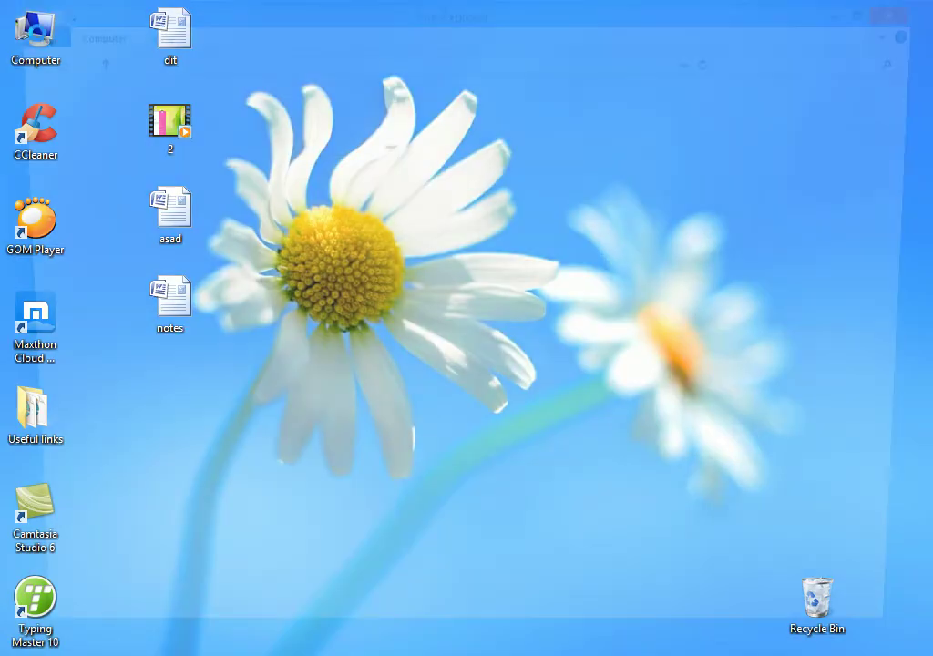
double_click(313, 192)
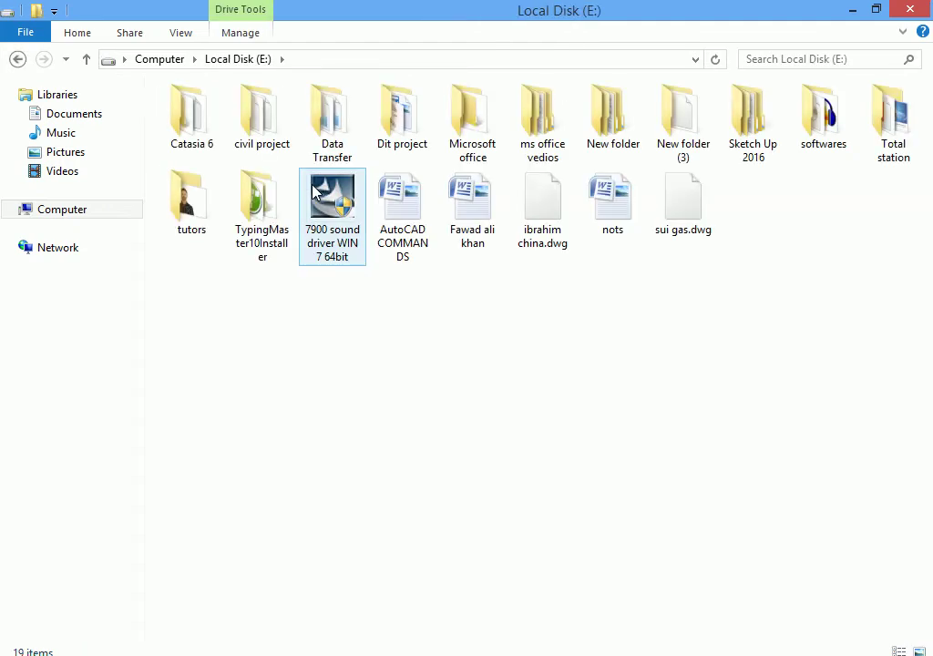
left_click(616, 218)
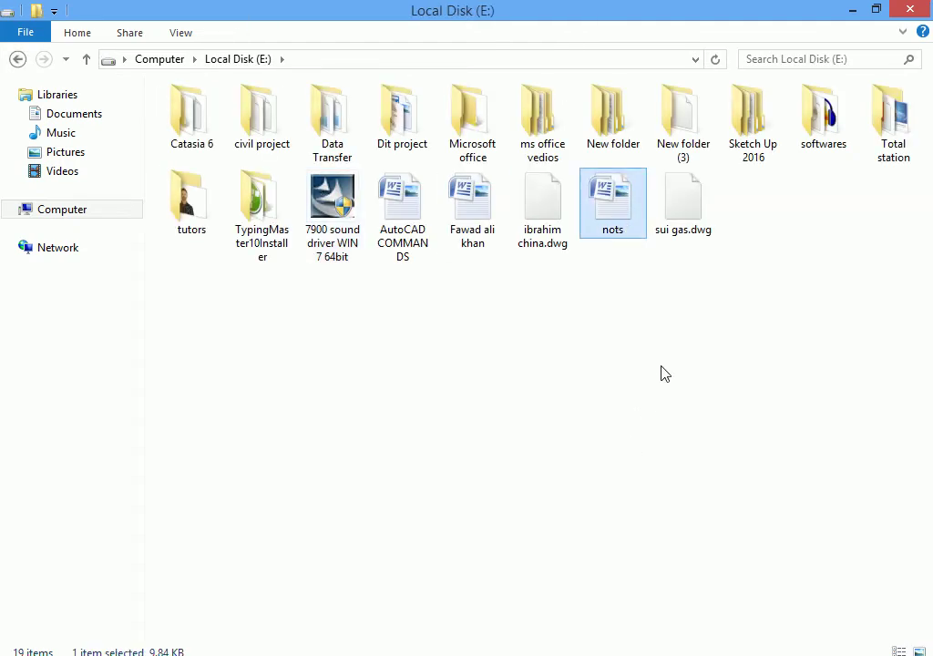
right_click(620, 225)
left_click(598, 384)
left_click(608, 346)
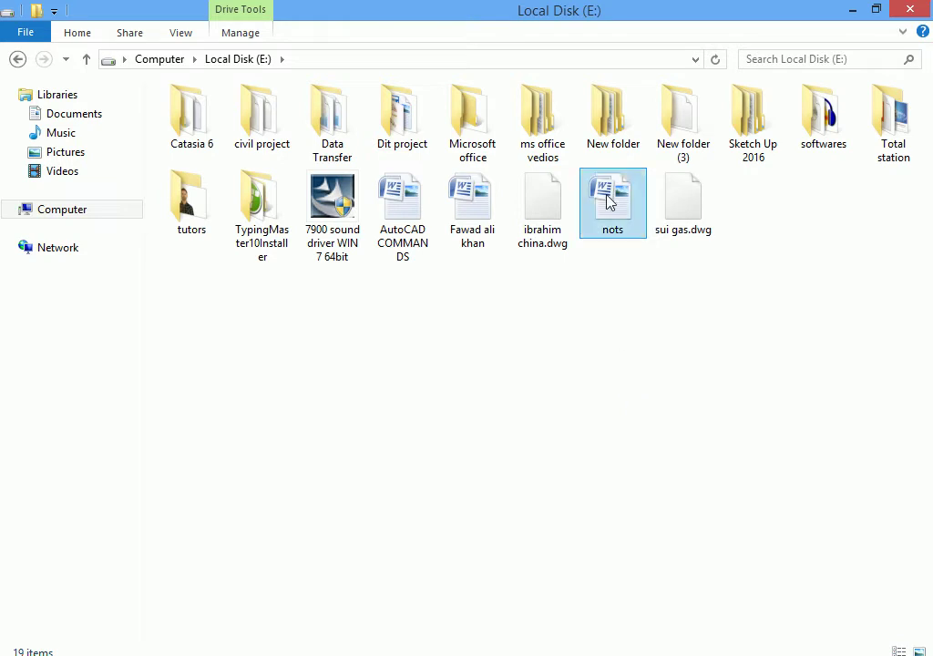
- Open nots in Word, close it and the Local Disk (E:) window, then show the Start menu
left_click(628, 219)
double_click(629, 218)
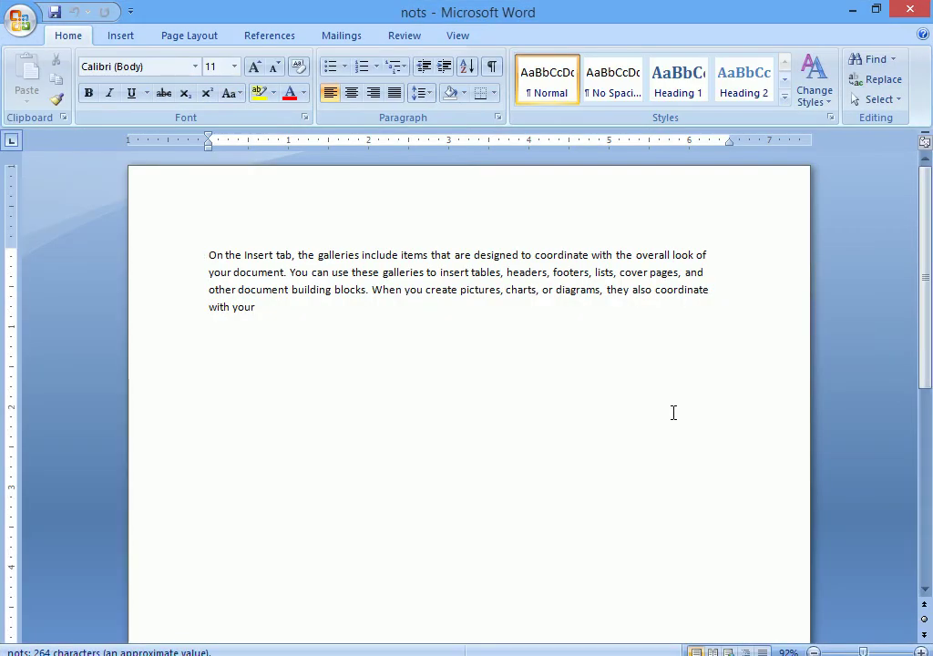
left_click(910, 8)
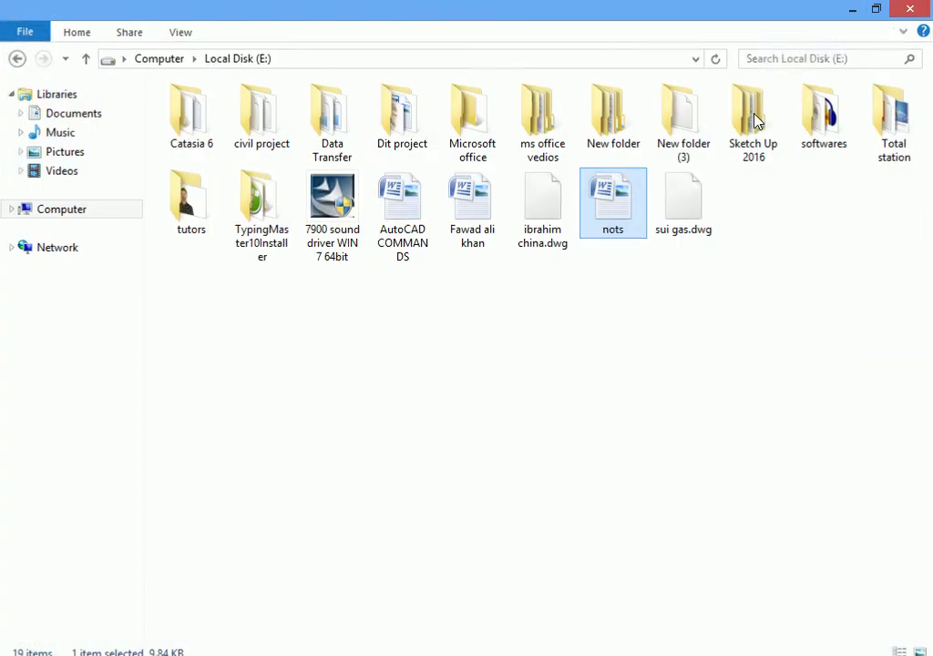
key("alt+F4")
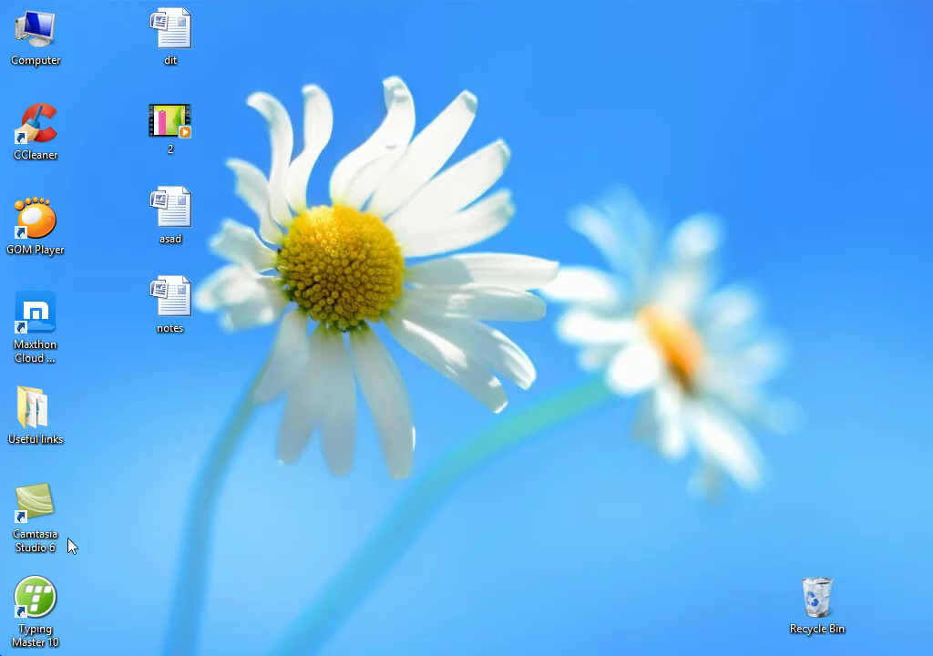
left_click(7, 649)
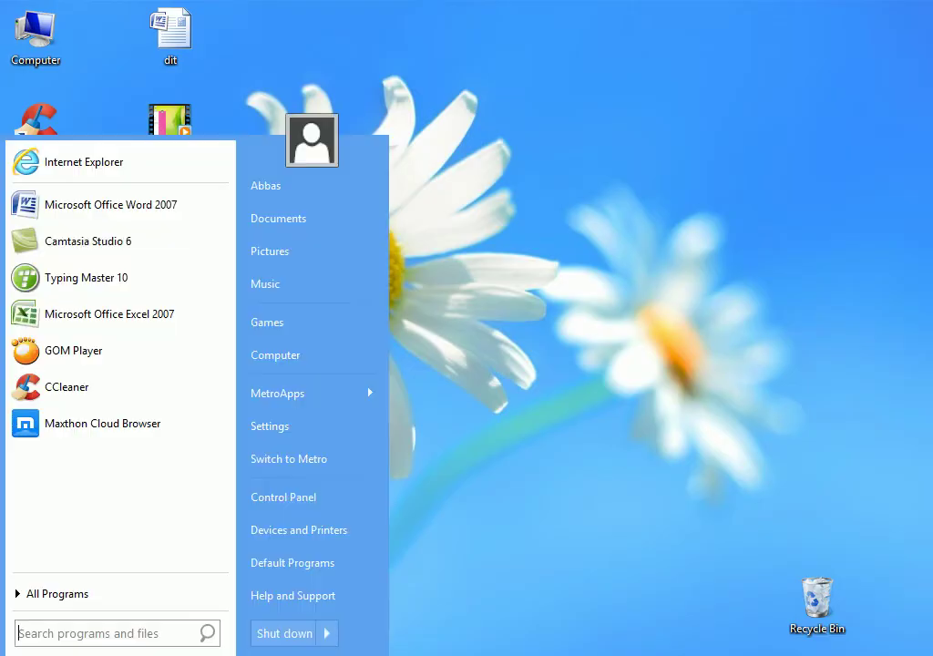
- Launch Word 2007 and open nots from Local Disk (E:) through the Open dialog
left_click(73, 212)
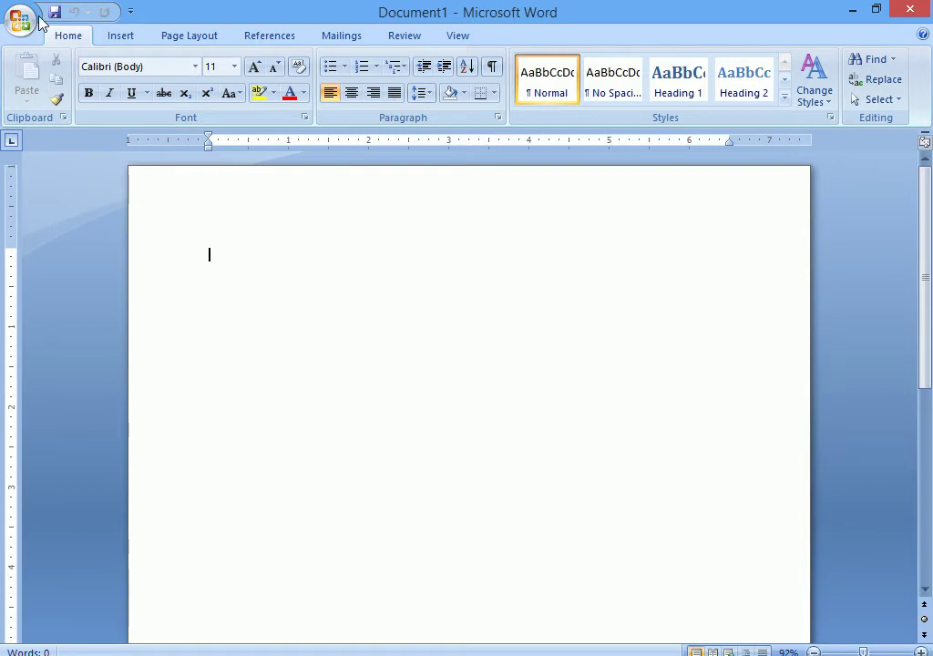
left_click(21, 25)
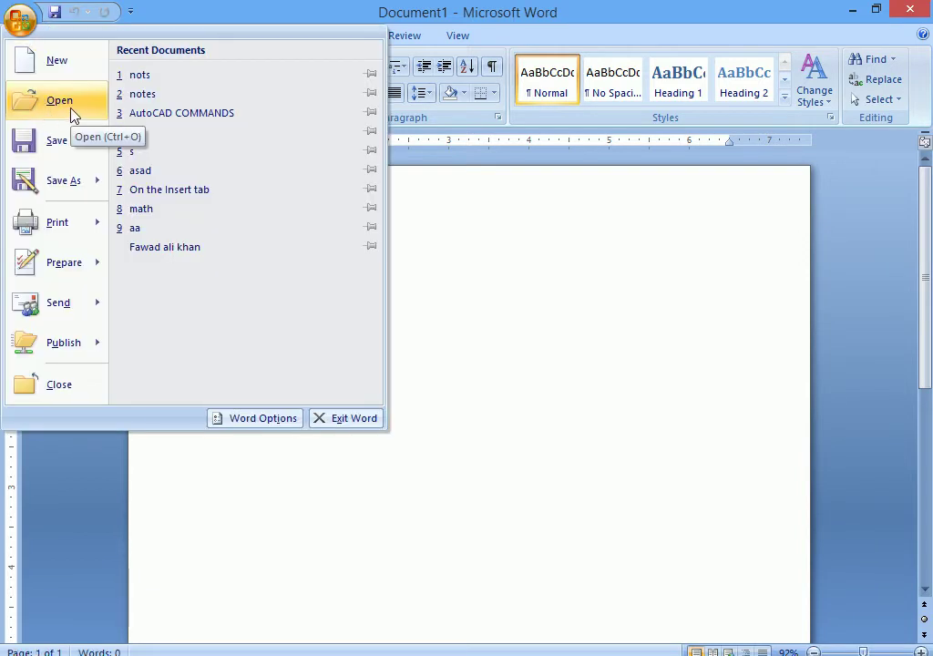
left_click(72, 110)
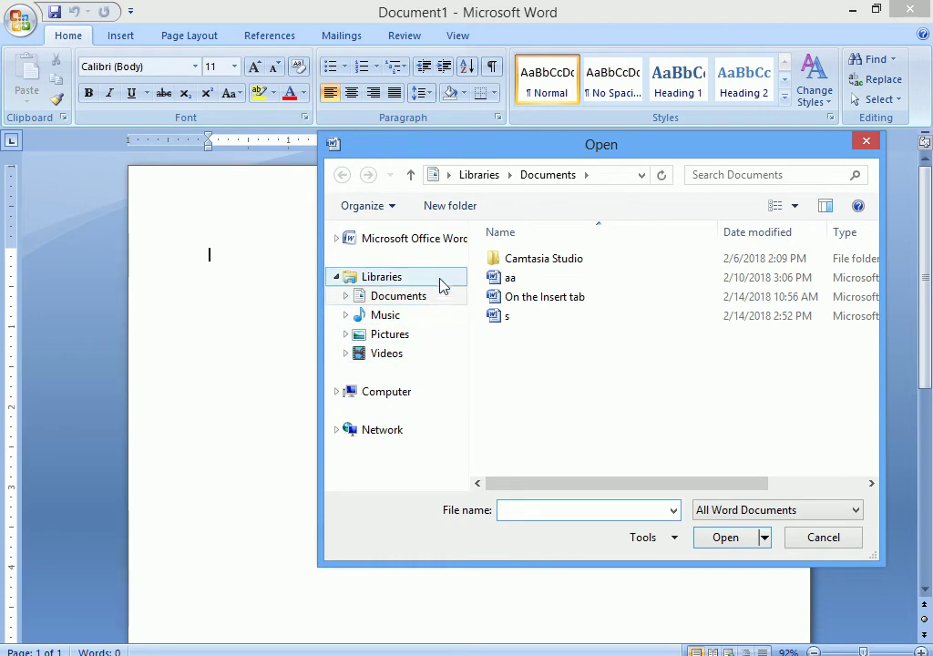
left_click(396, 394)
double_click(547, 335)
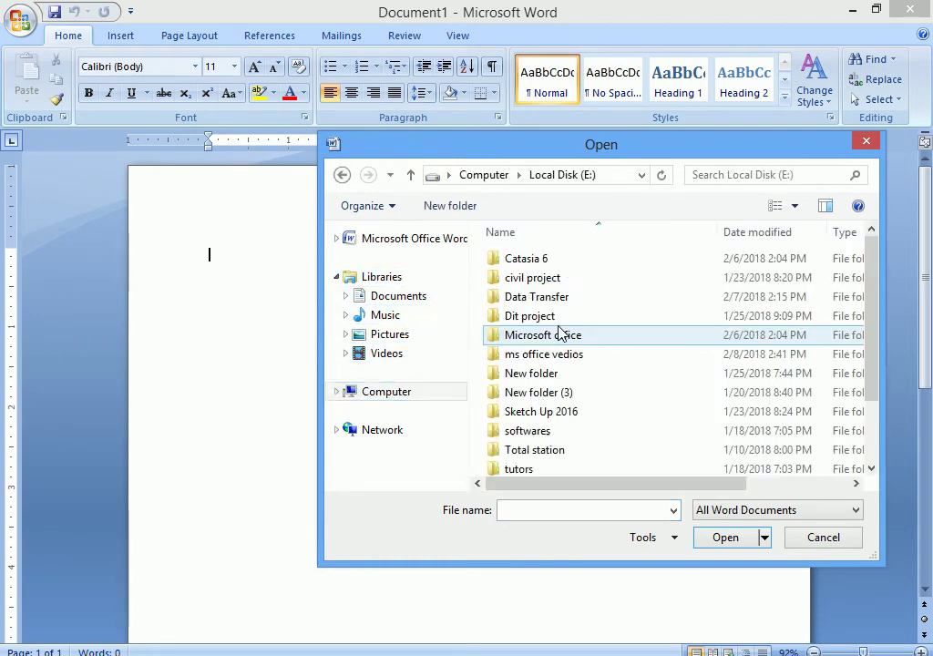
left_click(547, 357)
scroll(553, 360, "down", 2)
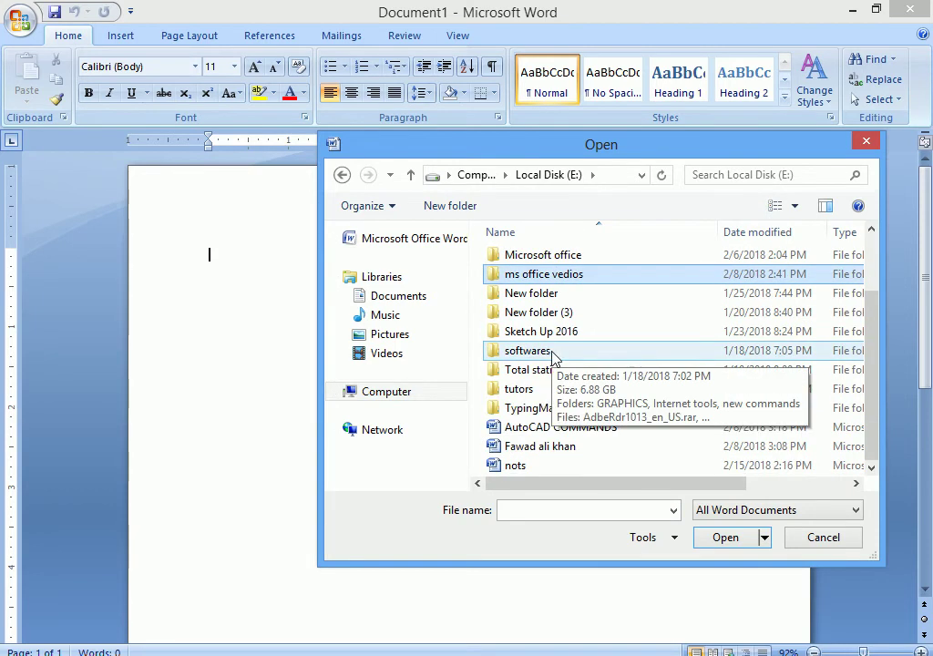
left_click(543, 466)
left_click(720, 537)
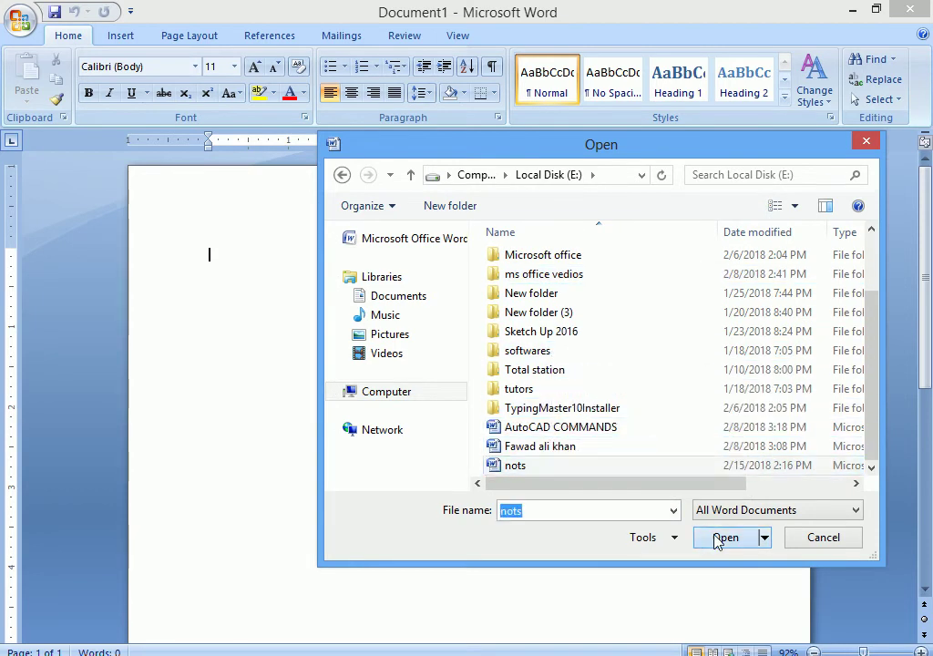
left_click(300, 346)
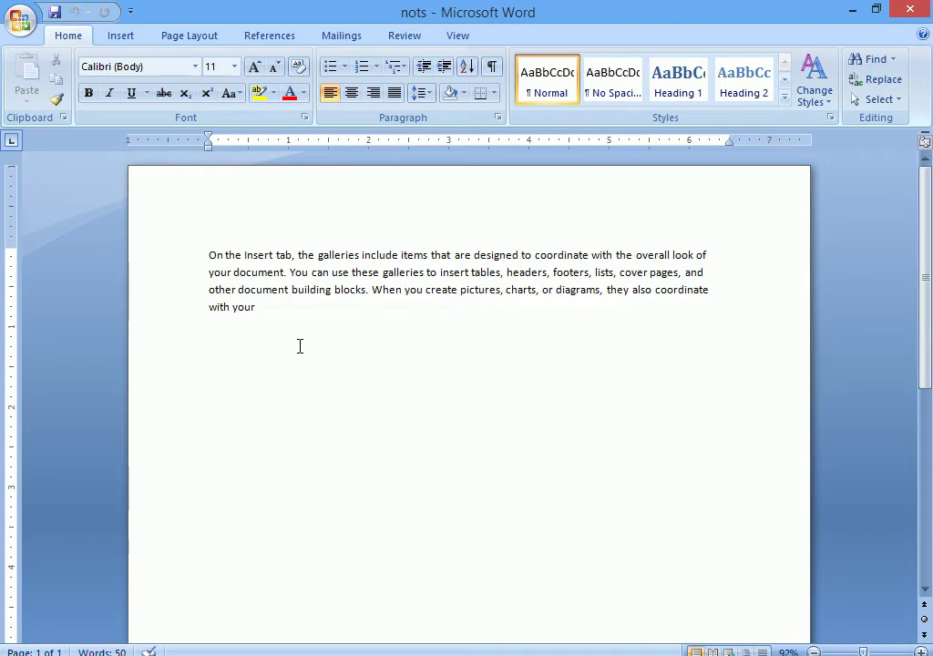
left_click(18, 22)
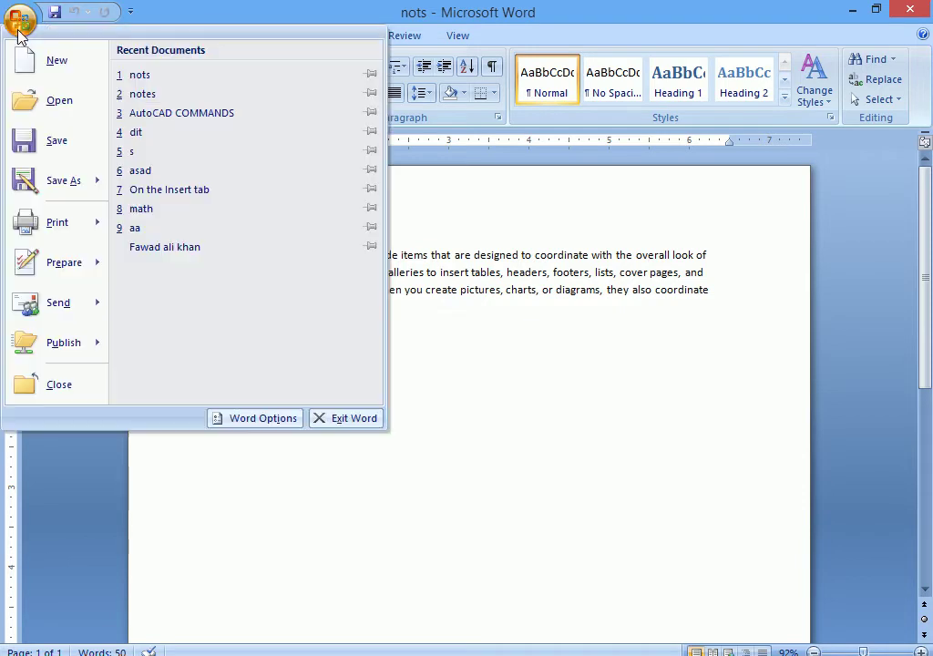
left_click(43, 102)
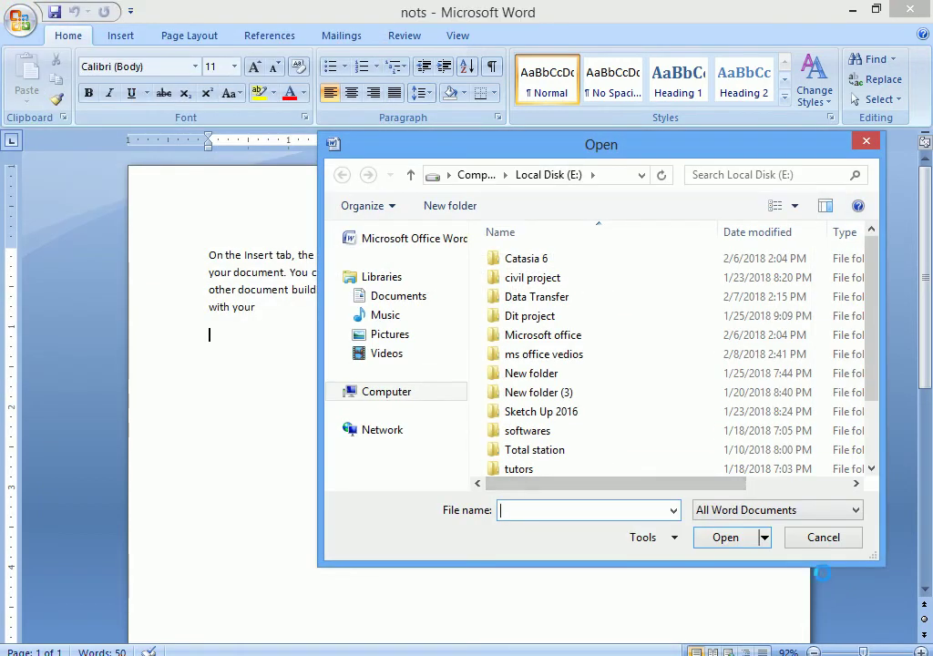
left_click(823, 542)
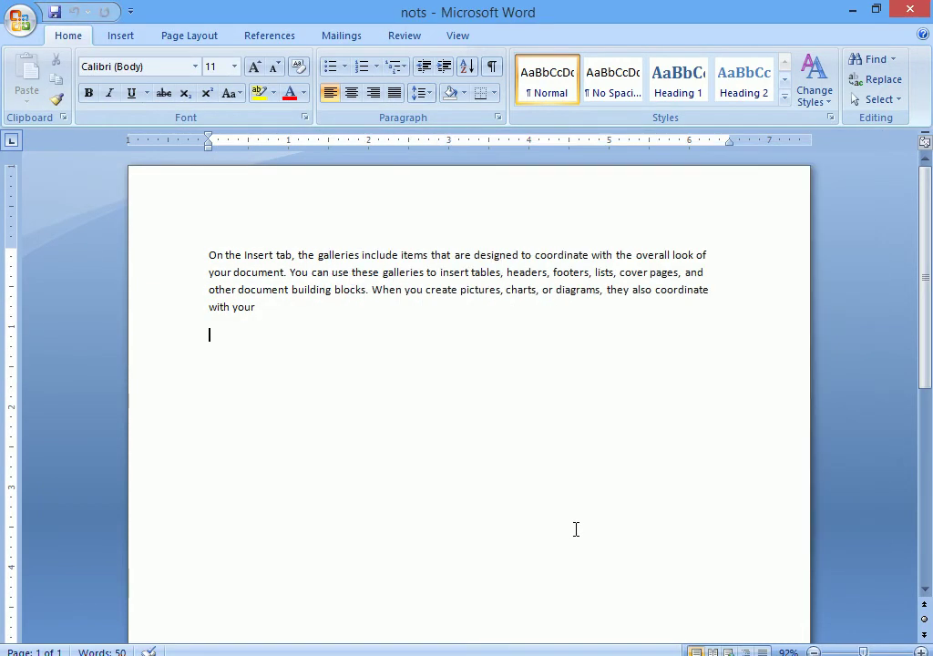
key("ctrl+o")
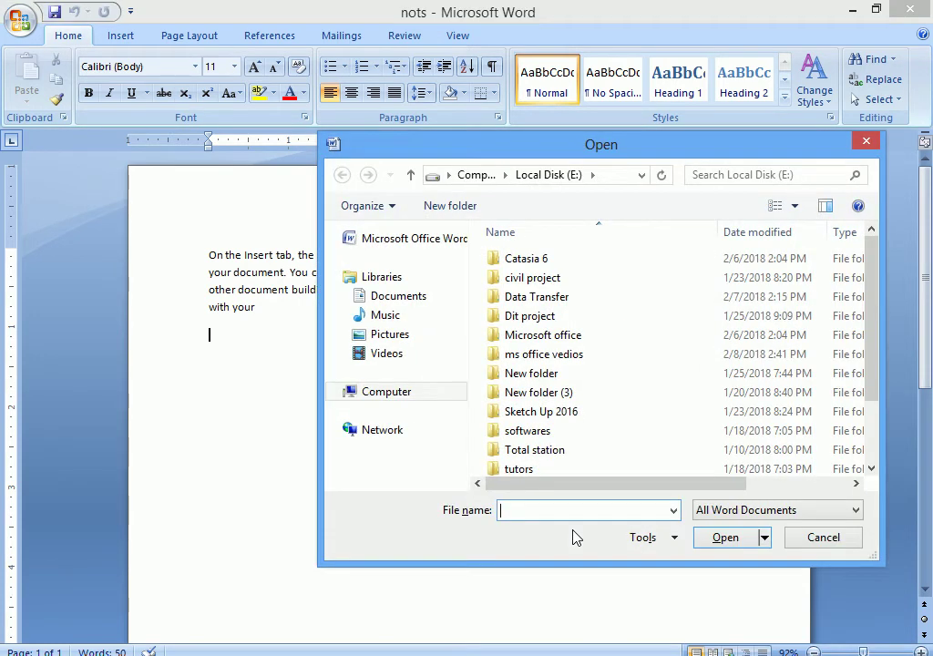
key("Escape")
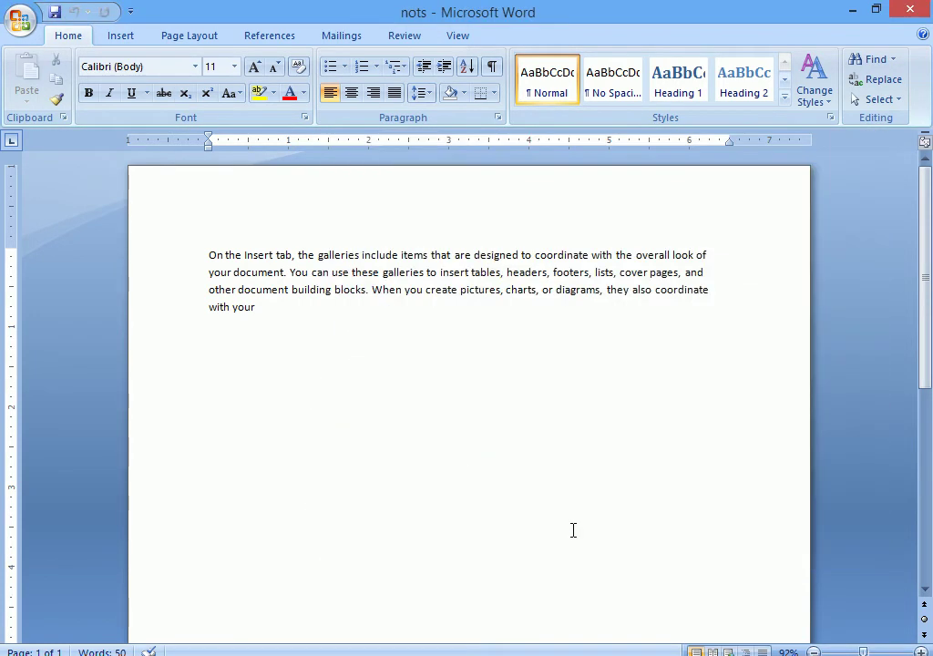
key("Return")
key("Return")
- Type the notes 'ctol +o' and 'ctrl+f12' on two lines below the paragraph
type("ctol +o")
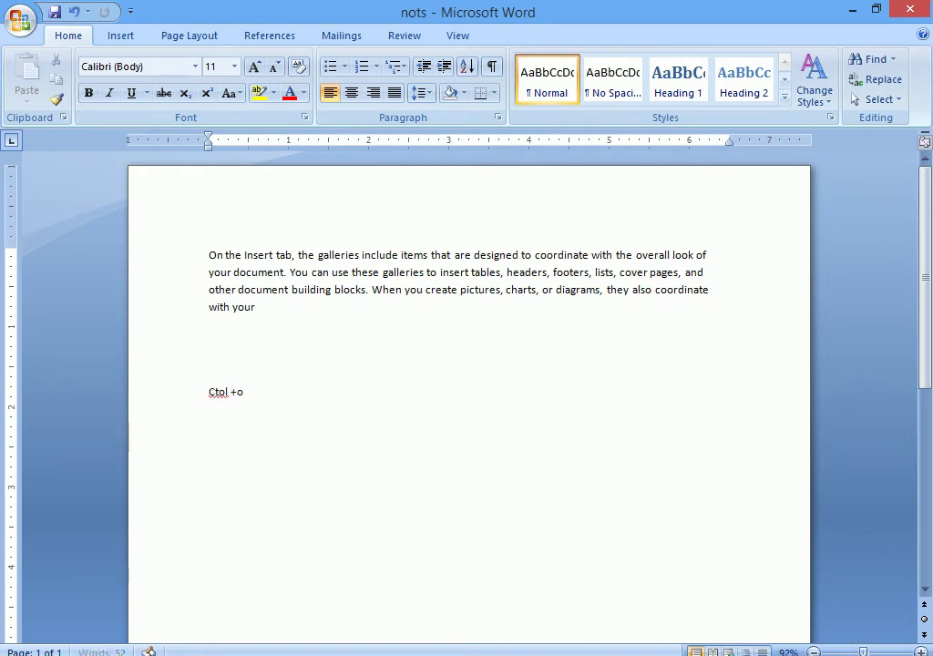
key("Return")
key("Return")
type("ctrl+f12")
scroll(319, 506, "up", 5)
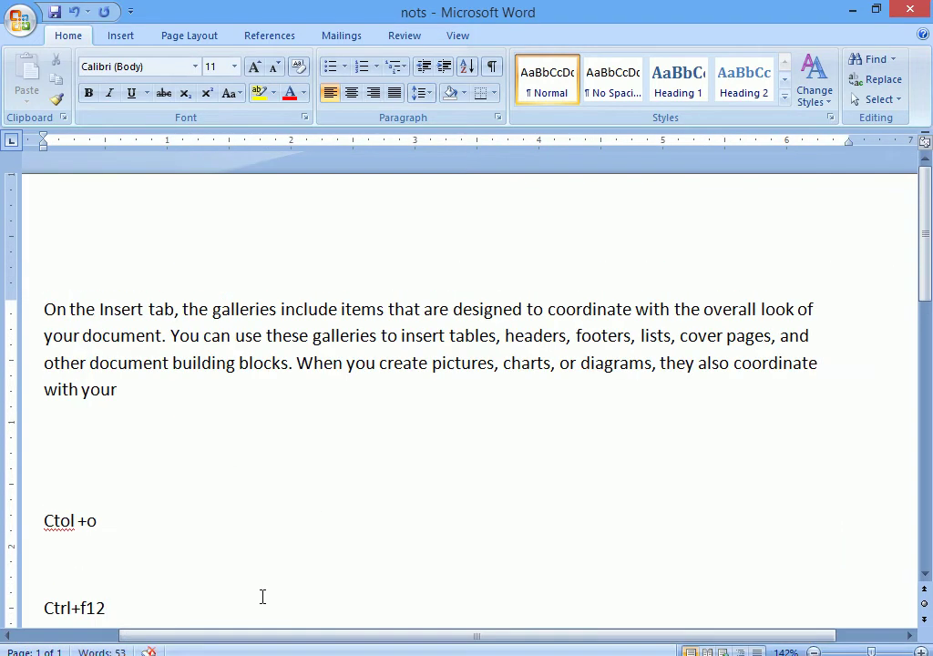
scroll(262, 596, "down", 1)
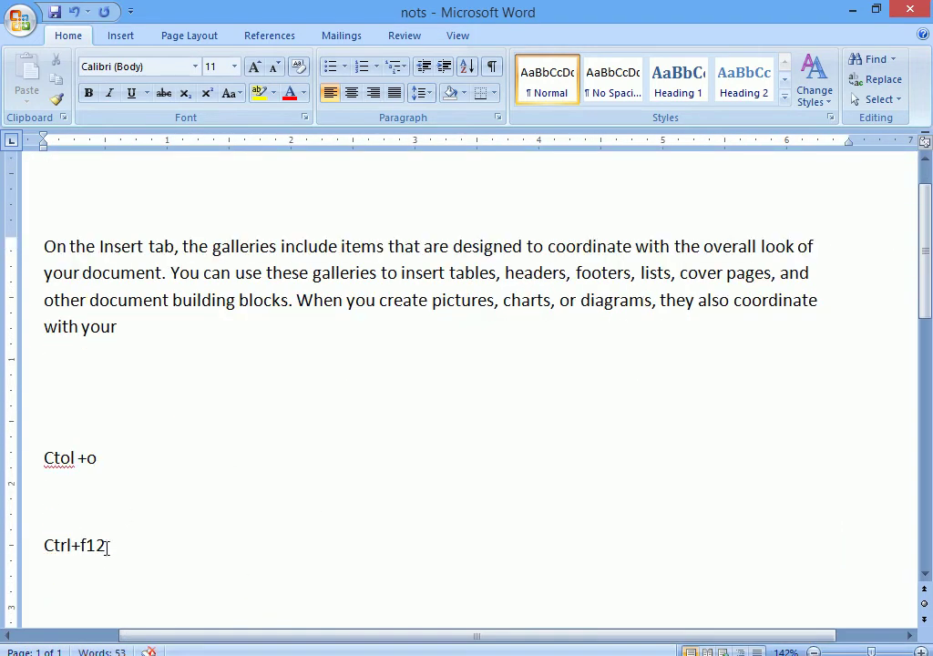
- Fix 'Ctol' to 'Ctrl' so the first note reads 'Ctrl +o'
left_click(72, 458)
key("BackSpace")
type("r")
left_click_drag(112, 545, 62, 554)
left_click(118, 544)
left_click(112, 481)
key("ctrl+o")
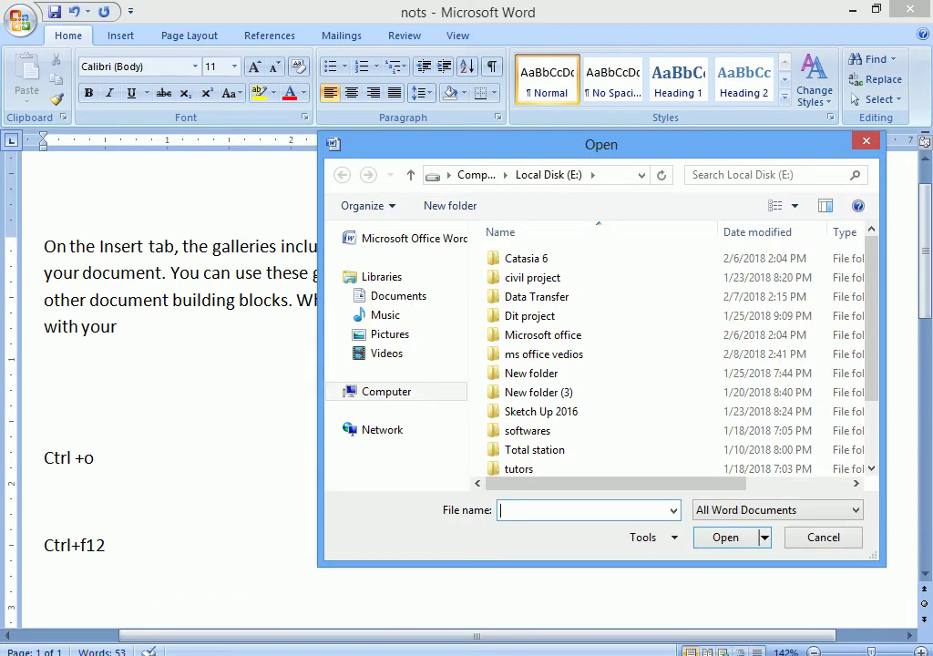
key("Escape")
key("ctrl+o")
key("Escape")
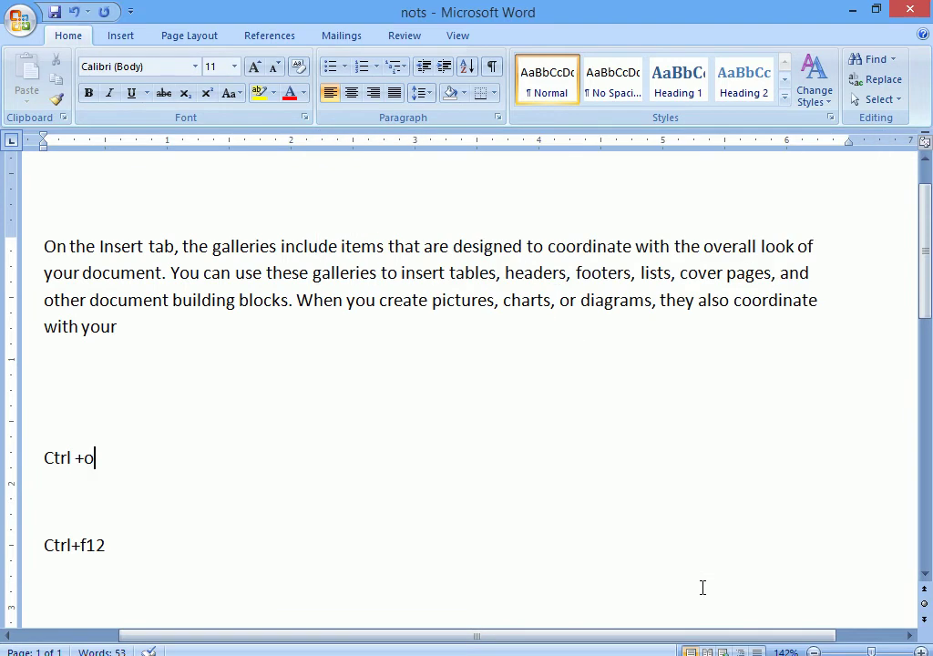
key("ctrl+F12")
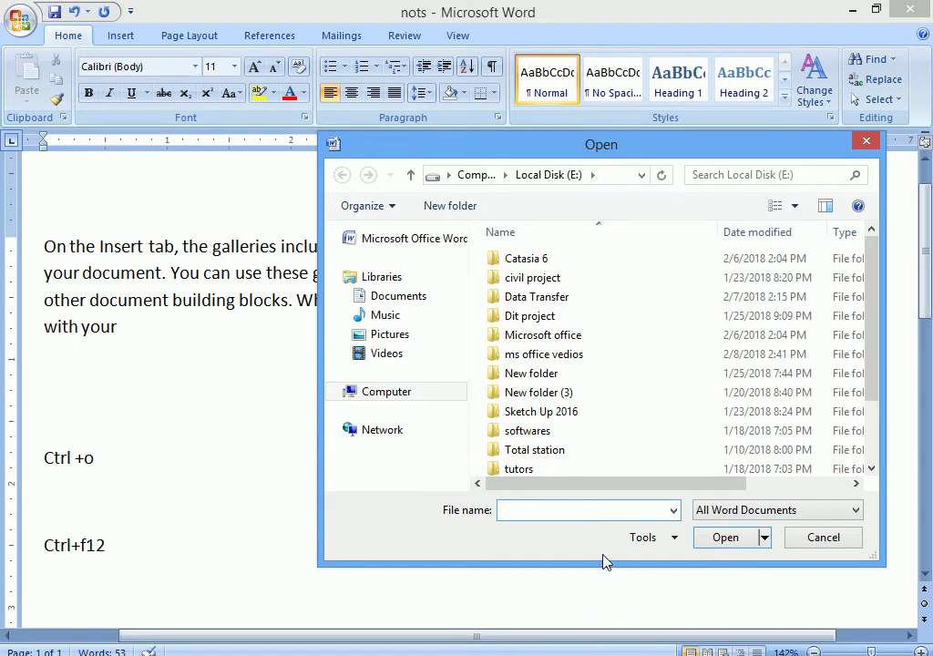
left_click(868, 144)
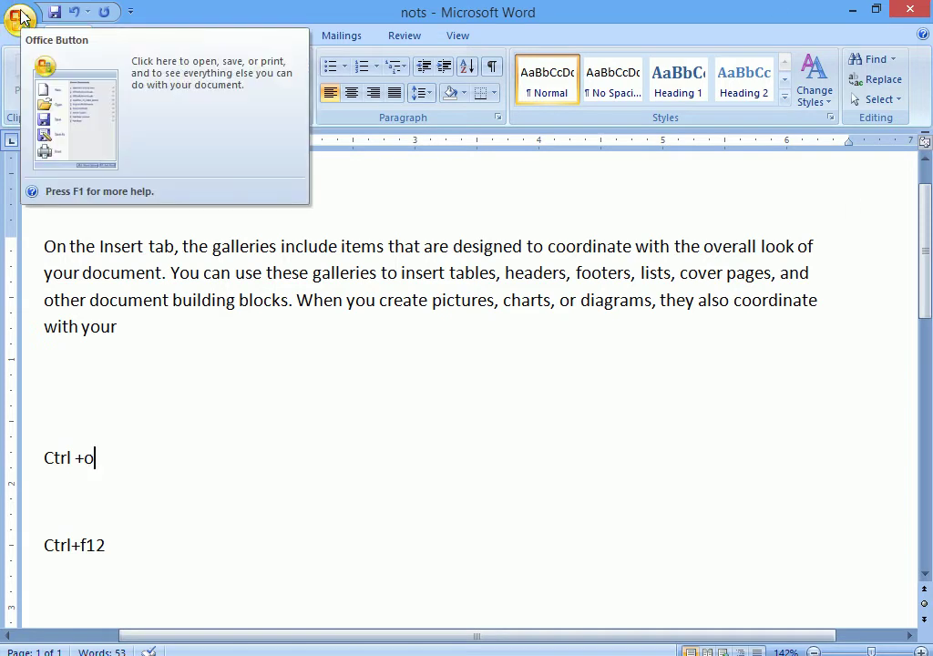
- Save nots in place with Office Button > Save after glancing at Save As
left_click(20, 17)
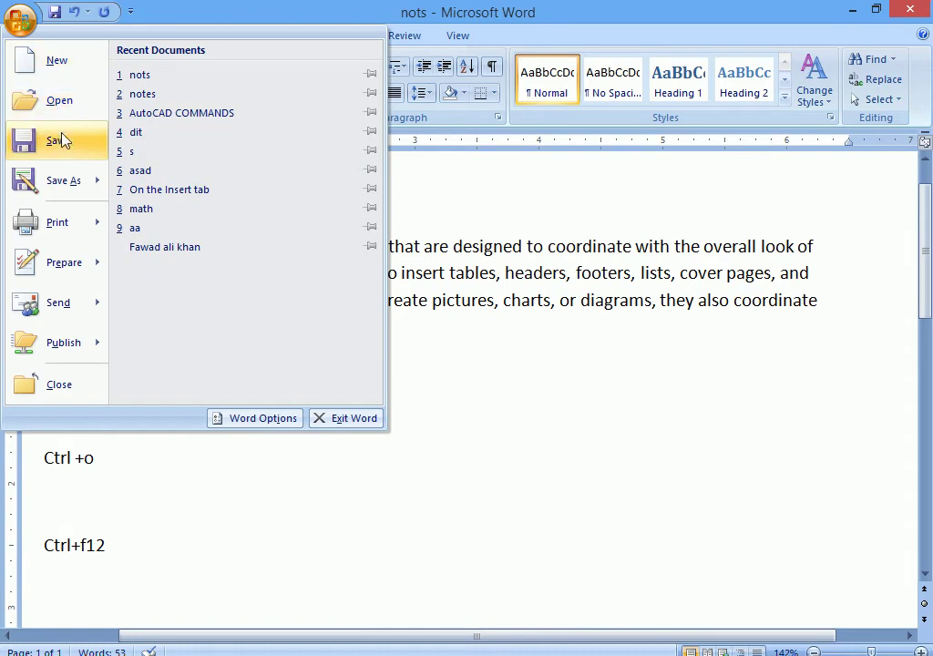
mouse_move(69, 183)
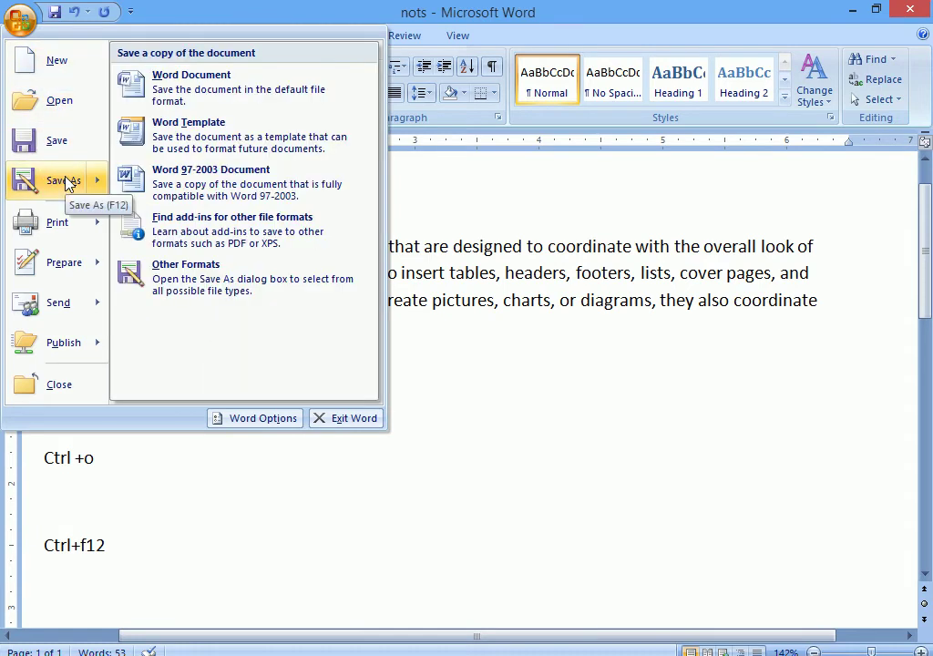
left_click(501, 396)
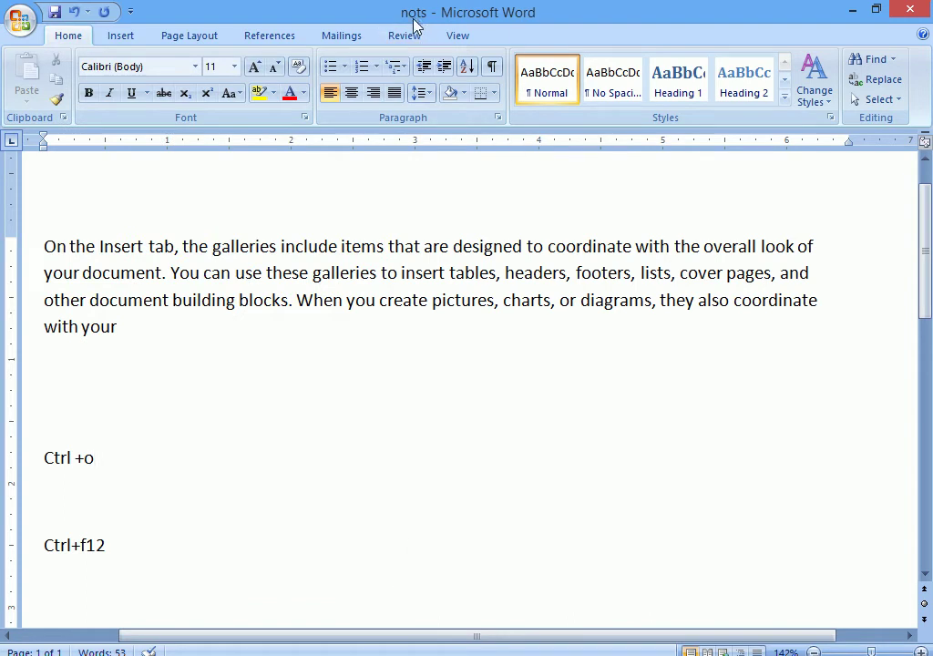
left_click(22, 24)
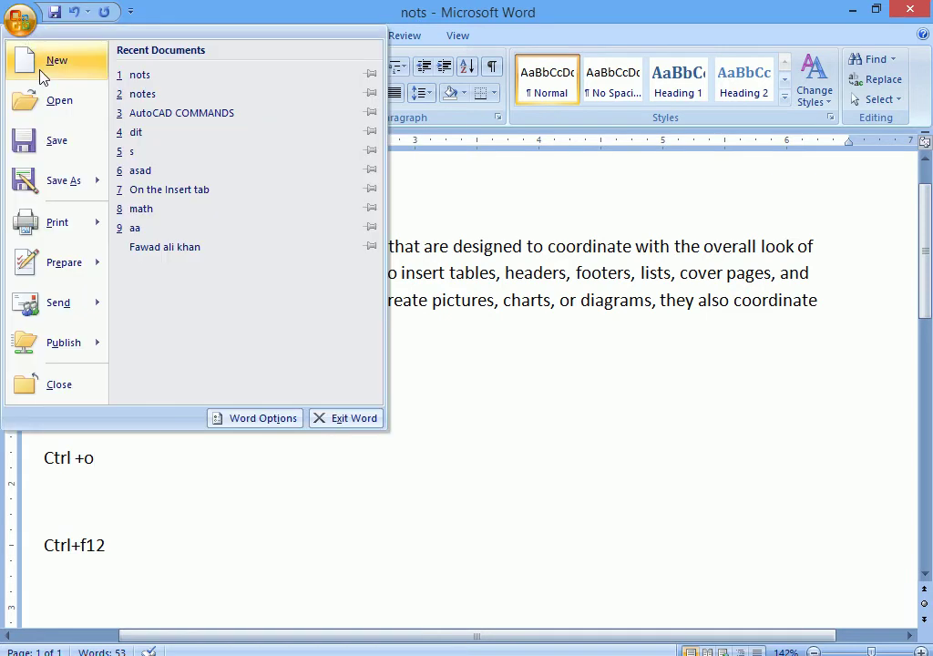
left_click(55, 142)
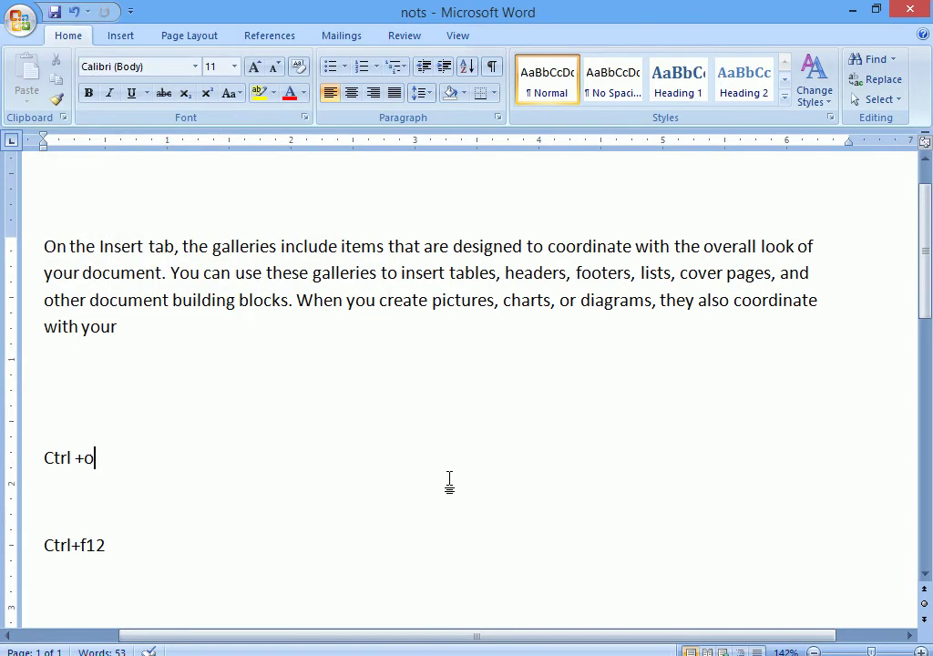
left_click(143, 369)
- Type a long line of random letters (fglkjglkjfdlg…) under the paragraph and save nots
type("fglkjglkjfdlgjfdglfjdg")
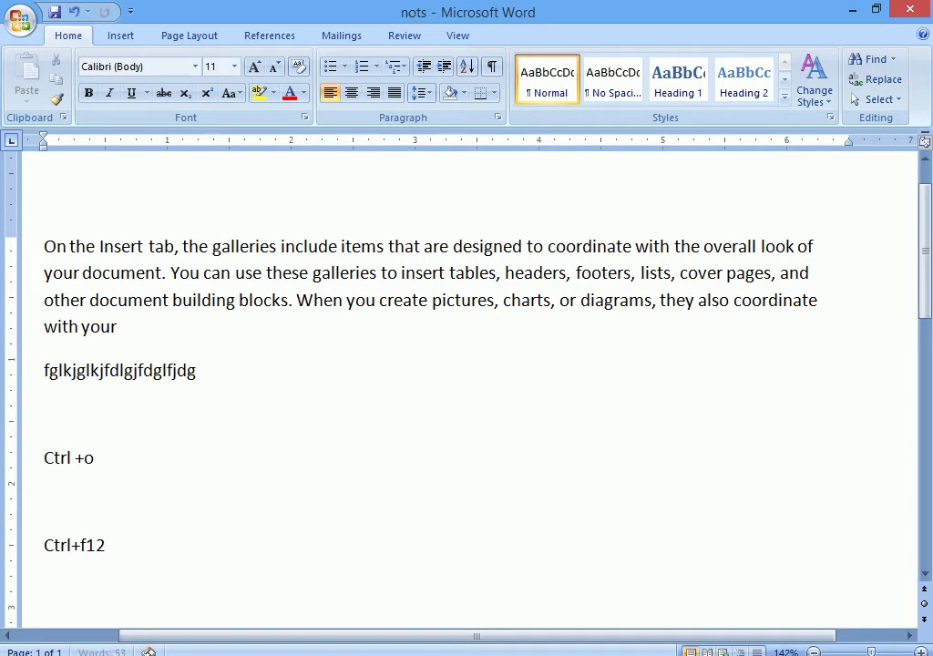
type("lfdkjgdflgjfdklgjfdlgjfdlgjfdlgjfdl")
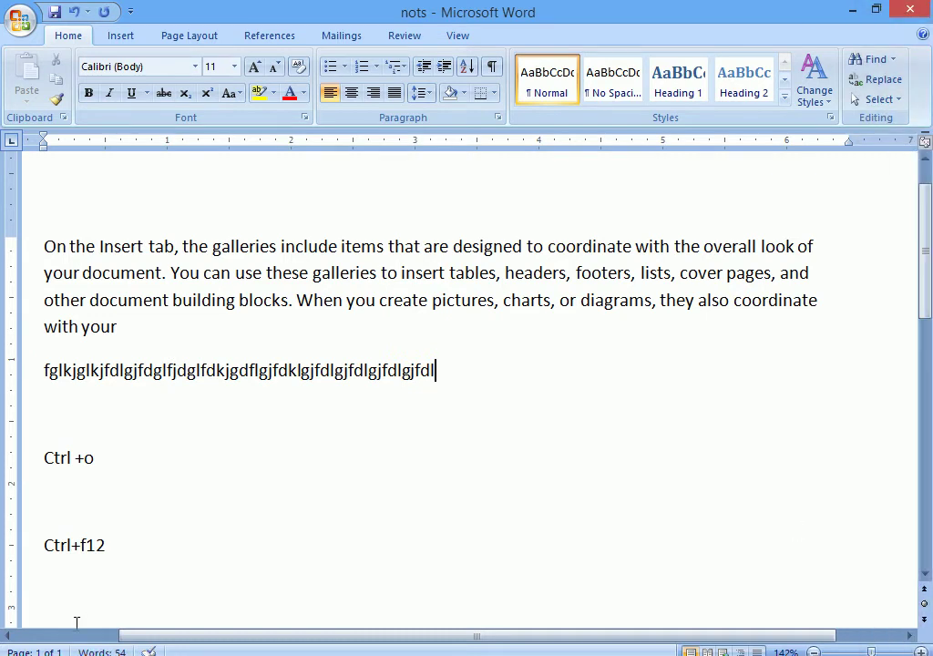
left_click_drag(465, 374, 29, 377)
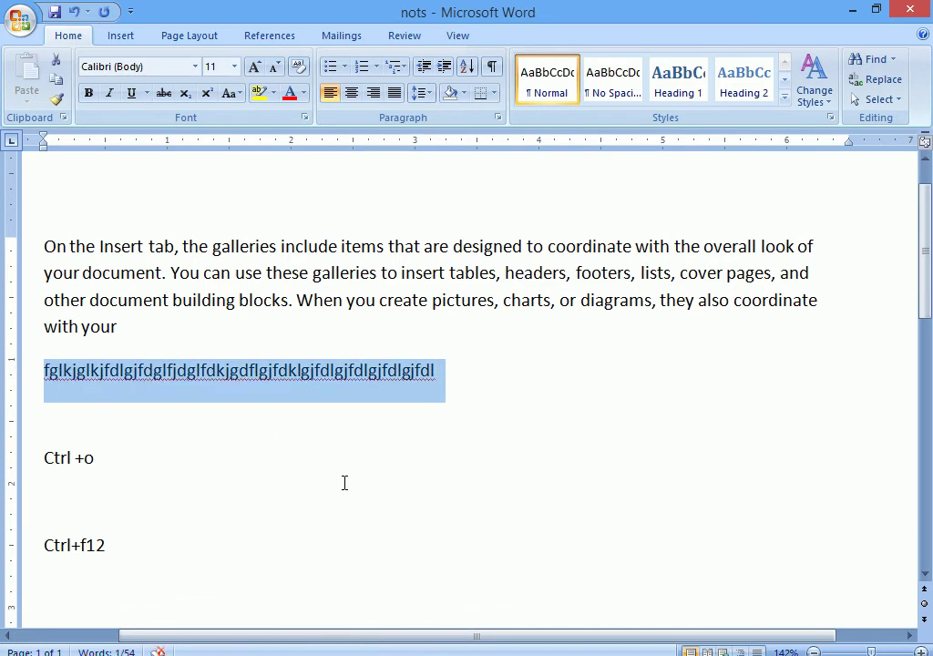
left_click(452, 517)
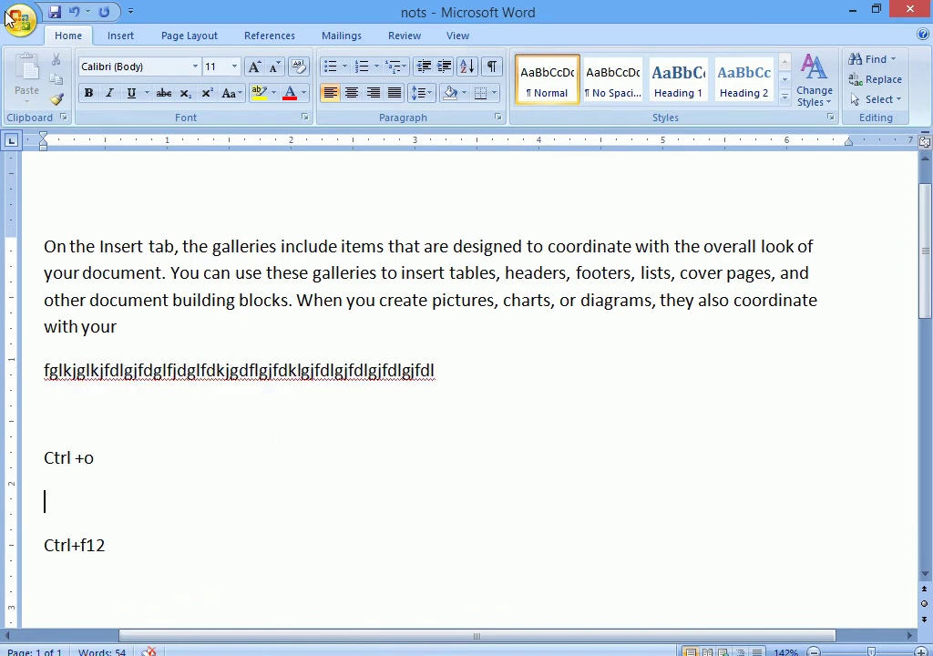
left_click(11, 16)
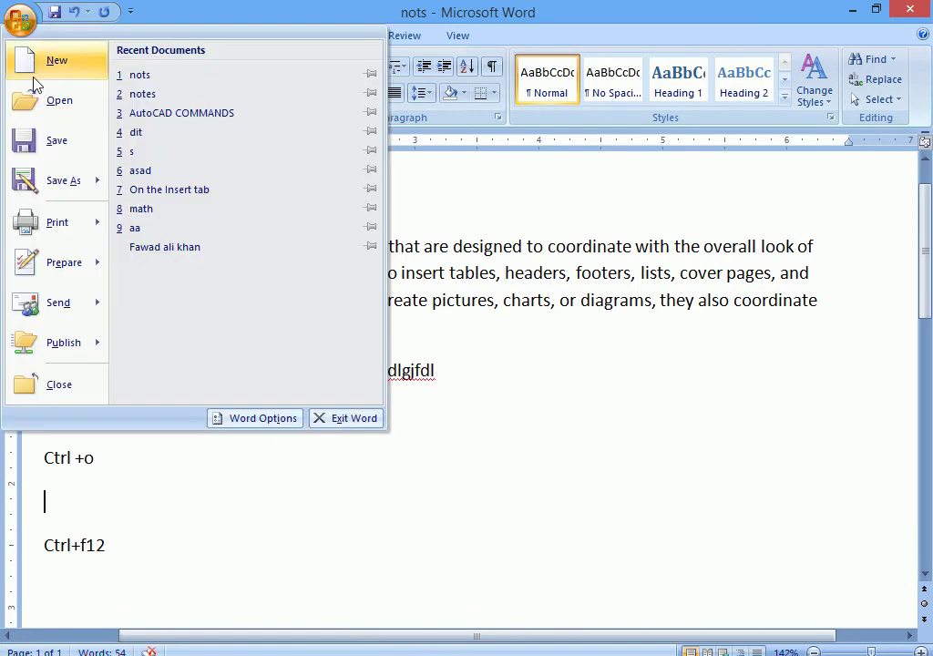
left_click(52, 143)
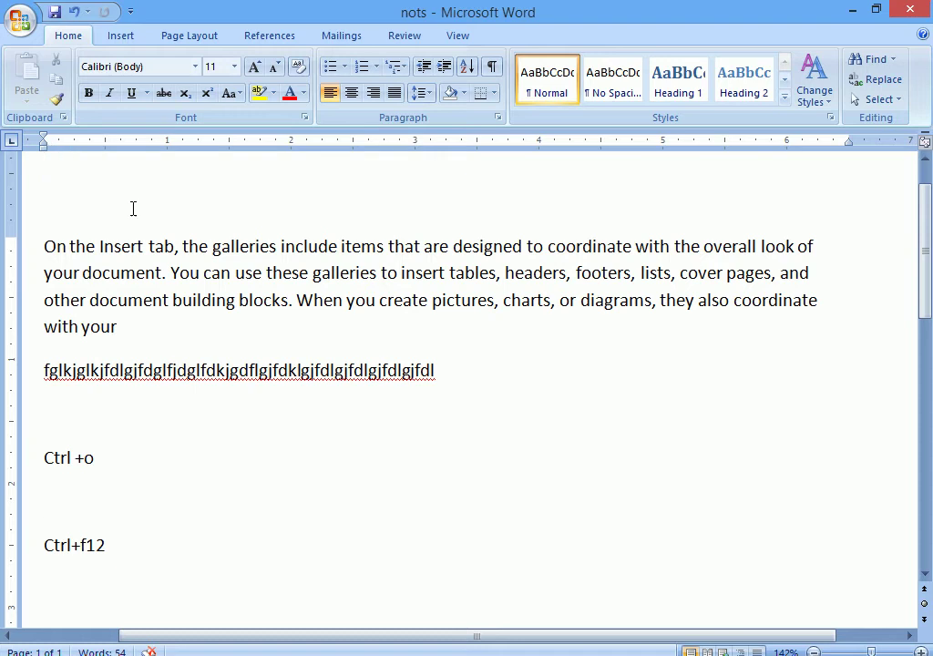
- Delete the paragraph text from 'other' through 'with your' and save the document
left_click_drag(119, 327, 62, 308)
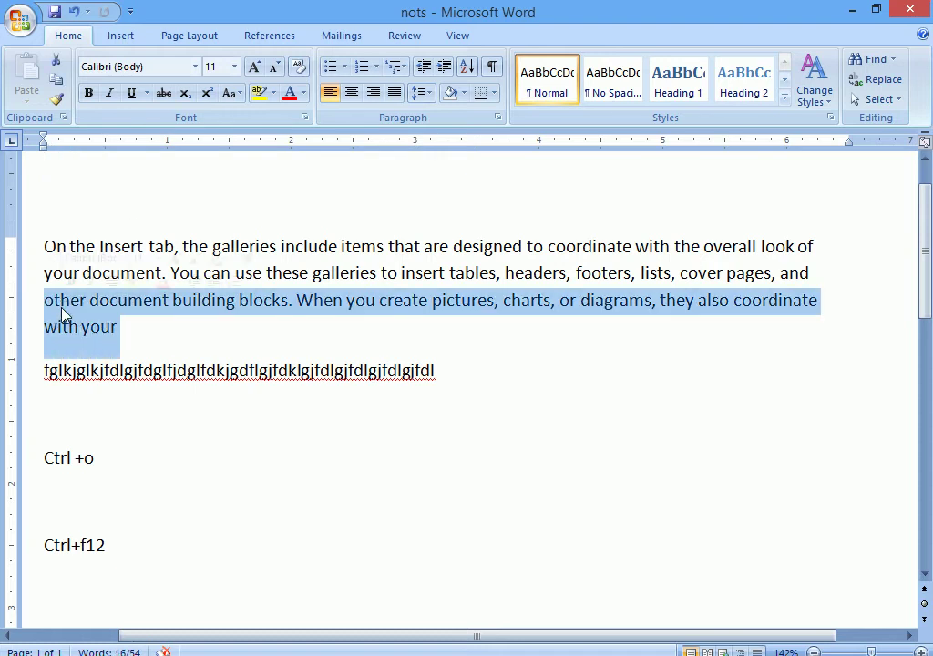
key("Delete")
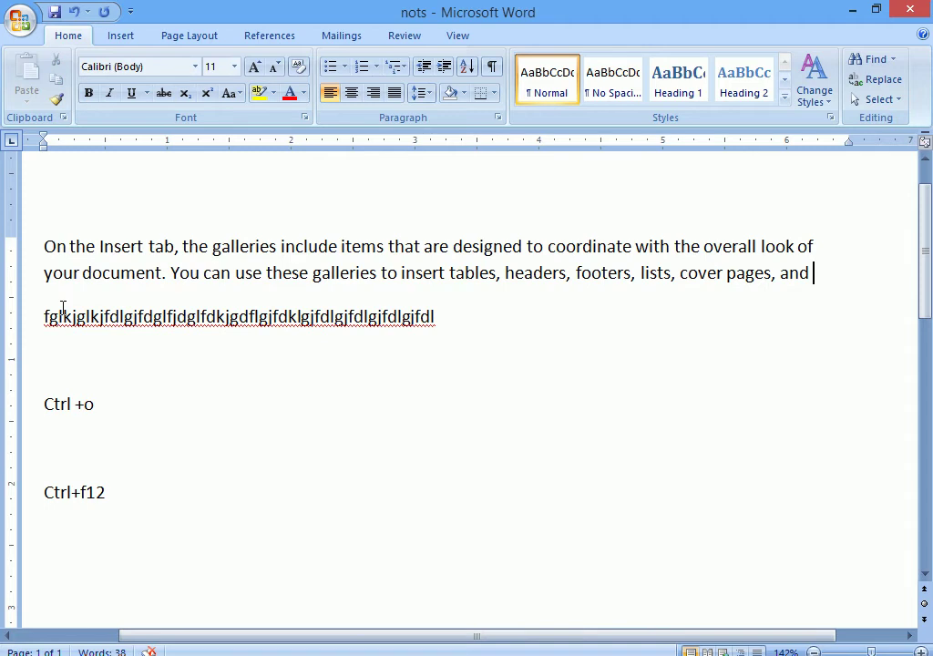
left_click(18, 19)
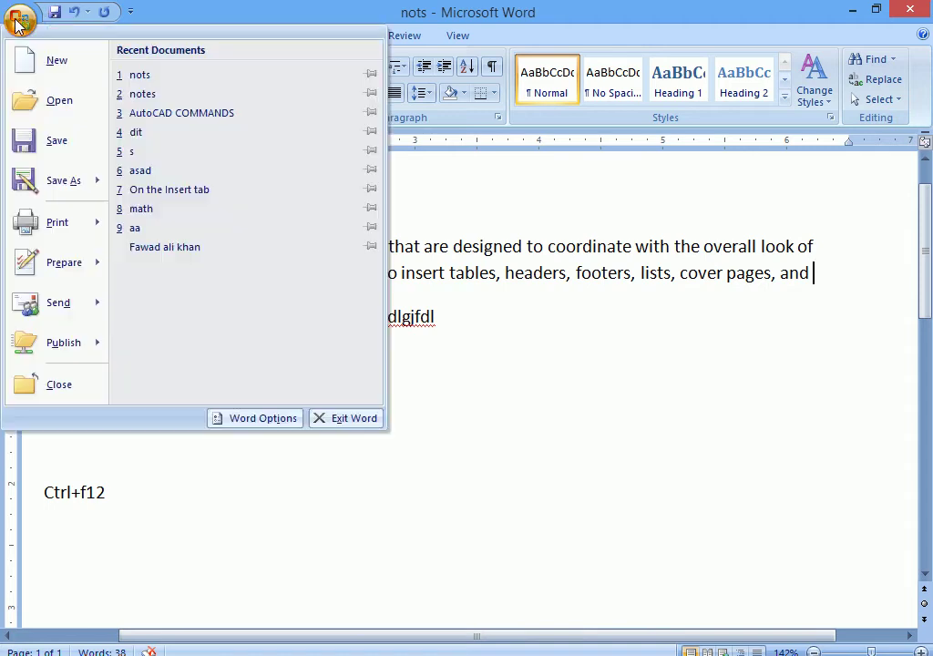
left_click(56, 144)
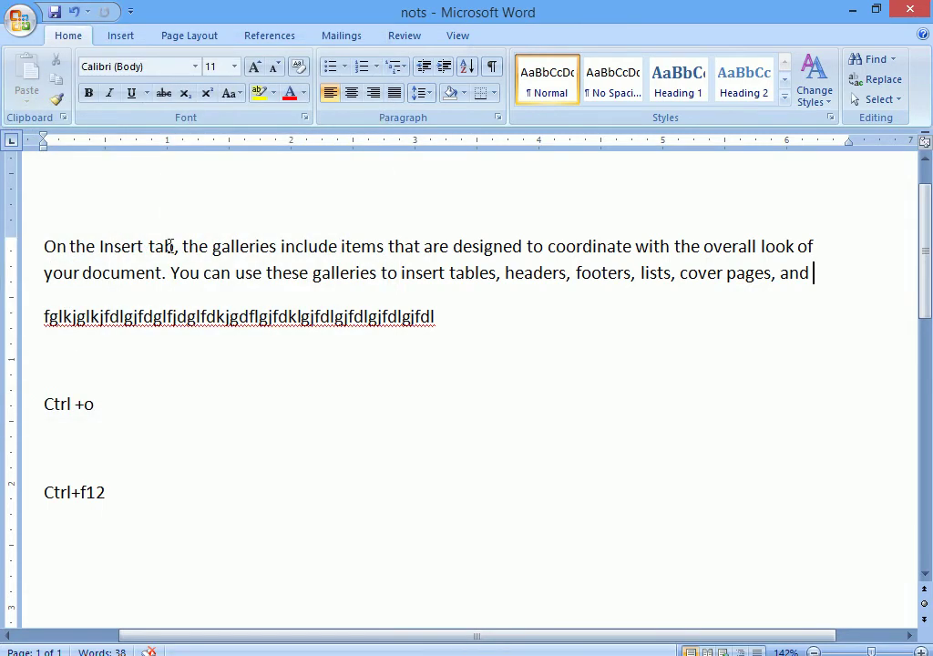
- Highlight 'the galleries … to insert' in yellow, then choose a 36 pt font size
left_click_drag(178, 248, 446, 273)
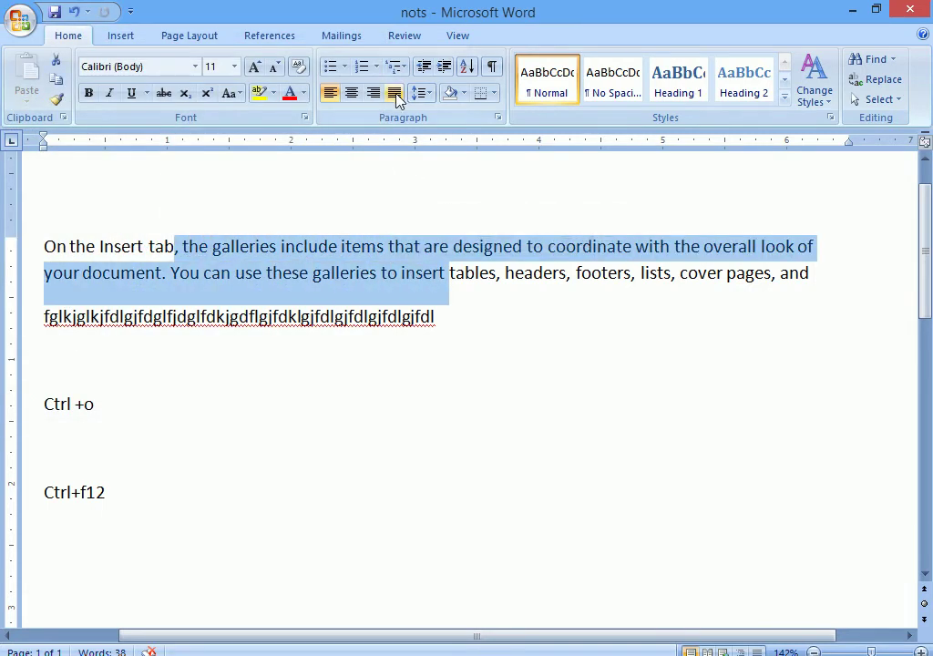
left_click(262, 99)
left_click(366, 405)
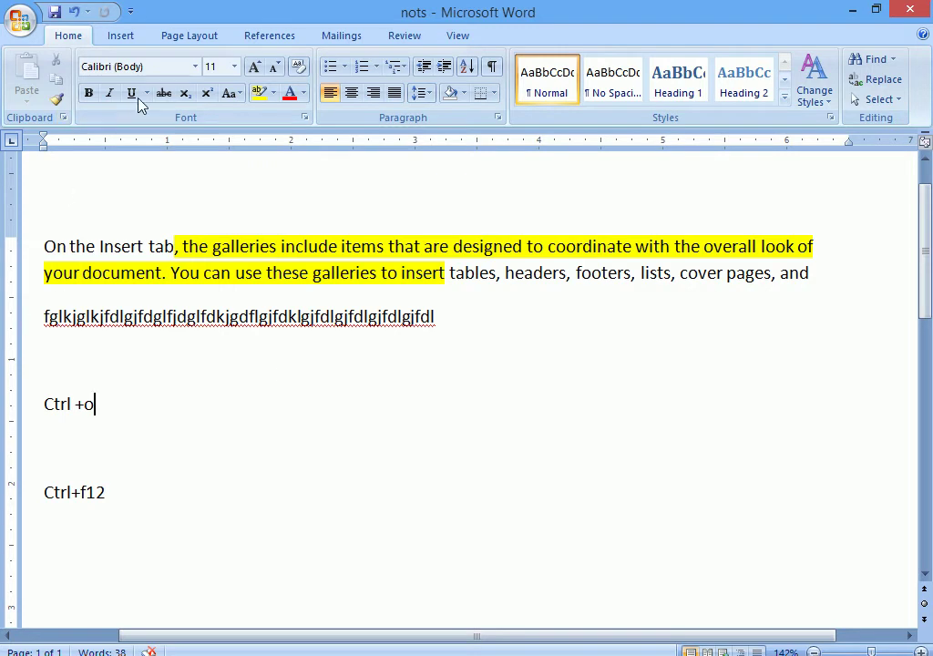
left_click(235, 68)
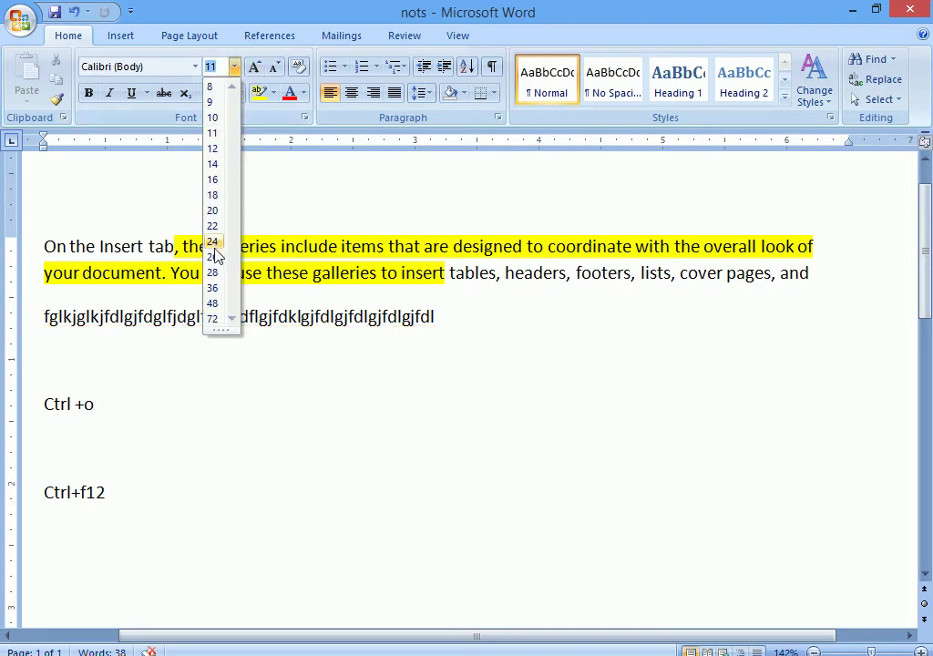
left_click(213, 290)
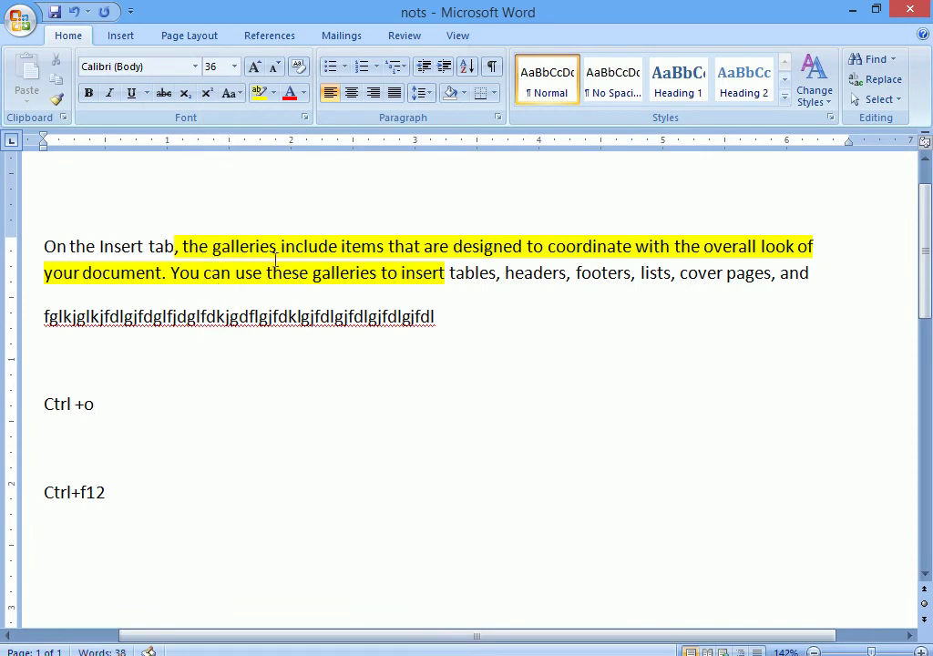
- Enlarge the words from 'galleries' to the second 'galleries' to 26 pt
left_click_drag(370, 277, 227, 227)
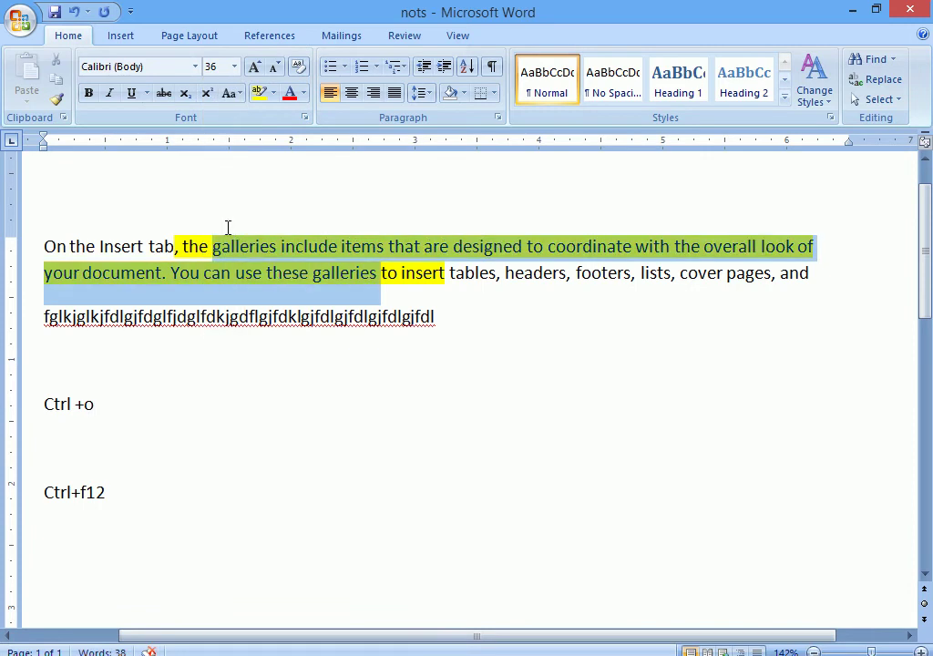
left_click(234, 67)
left_click(213, 257)
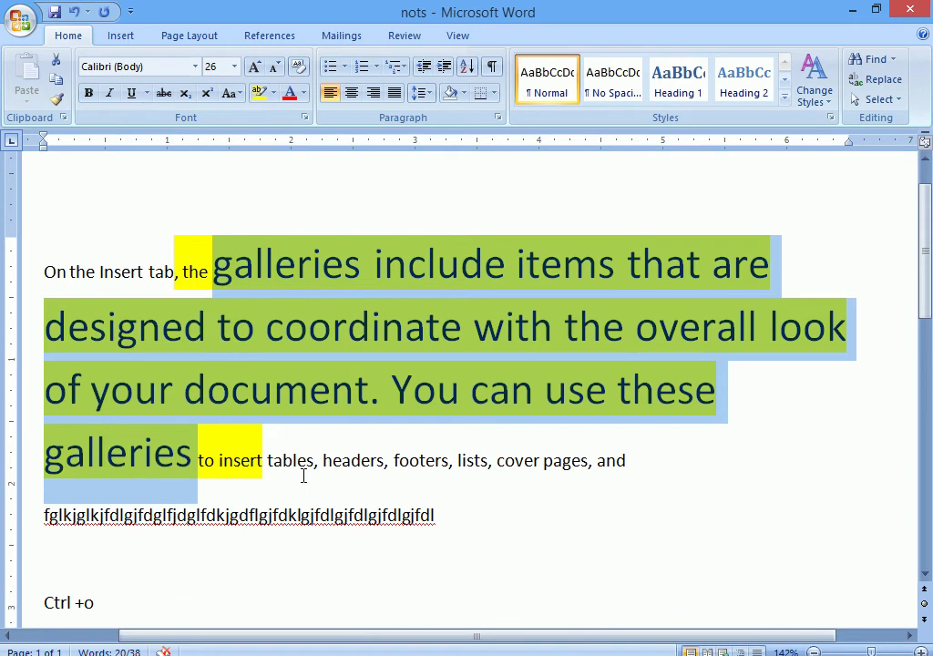
left_click(335, 391)
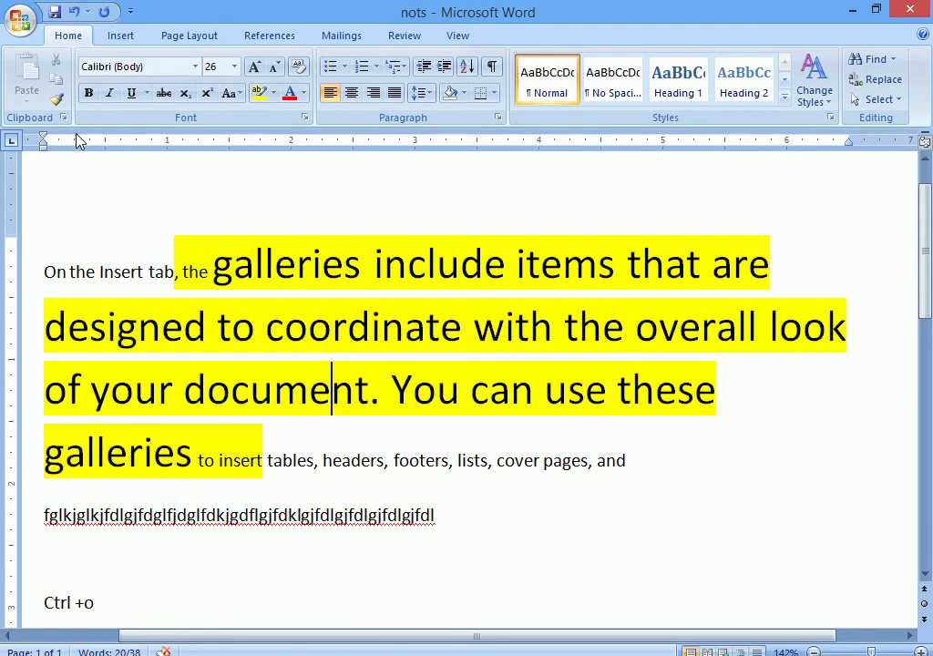
left_click(18, 20)
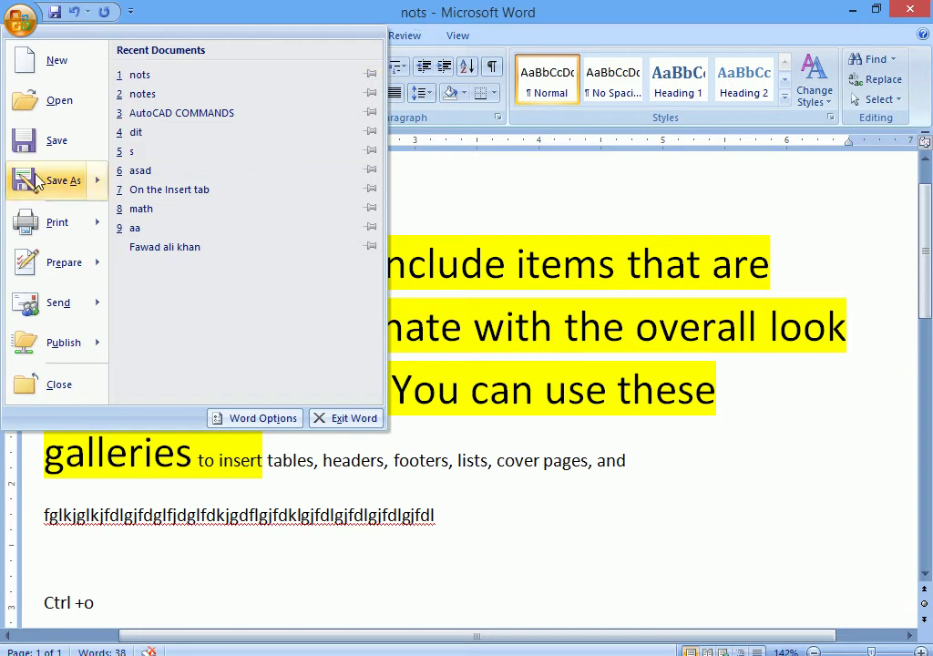
- Save a copy of the document named '11' in the Documents library
mouse_move(52, 185)
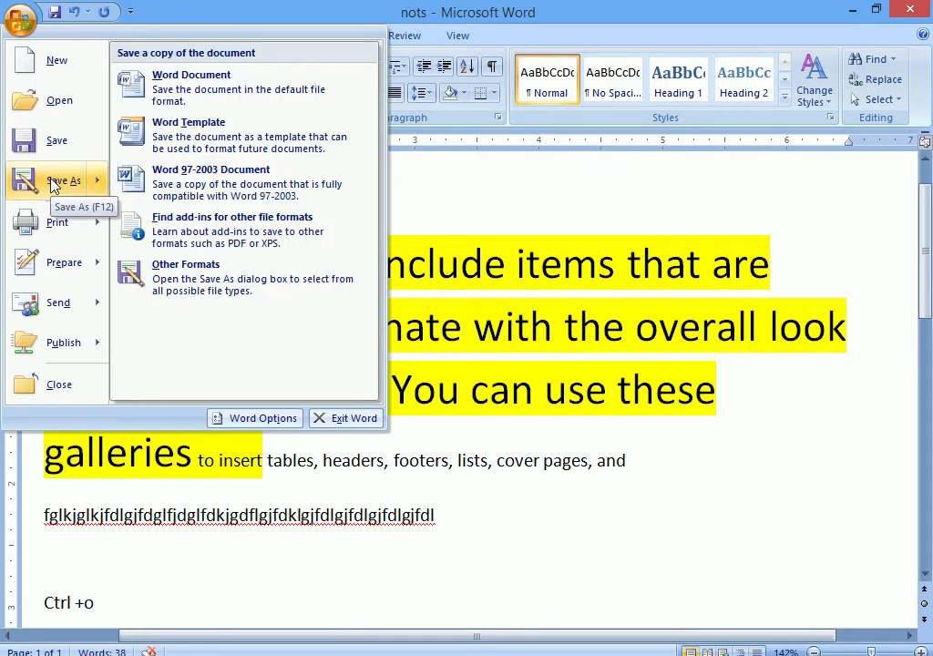
left_click(52, 185)
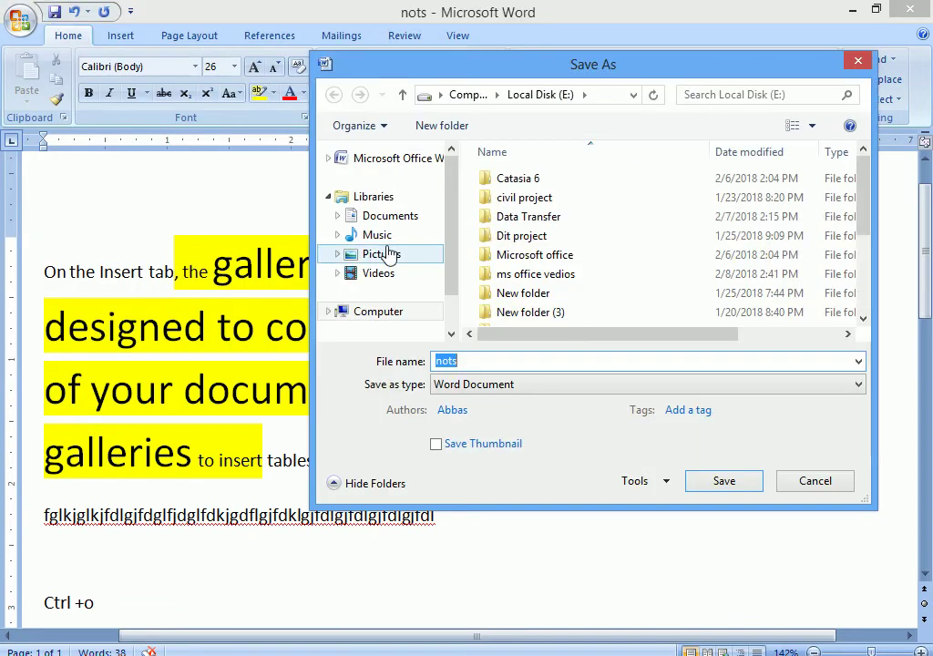
left_click_drag(448, 209, 460, 175)
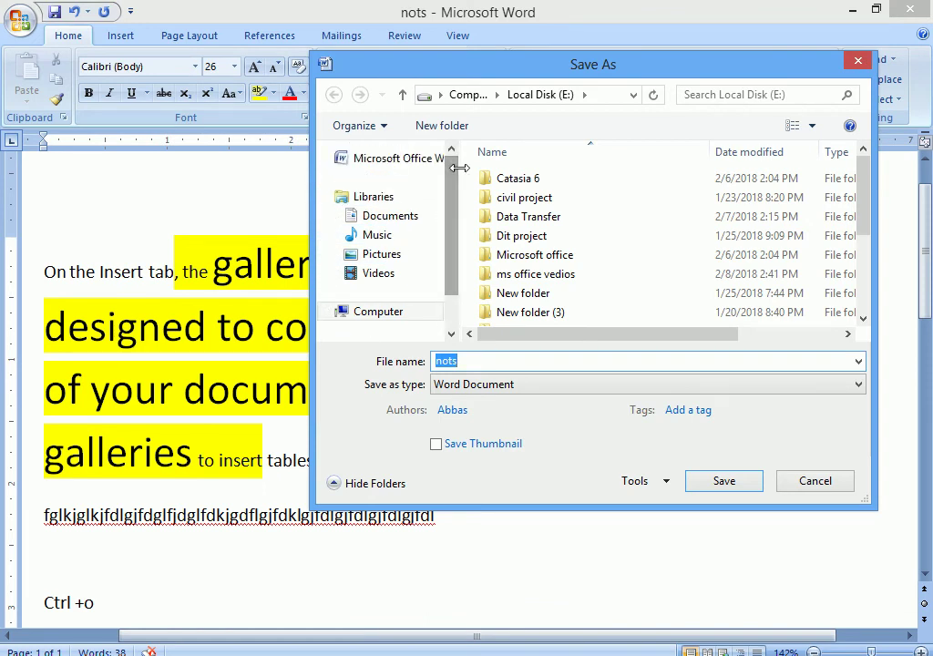
left_click(397, 225)
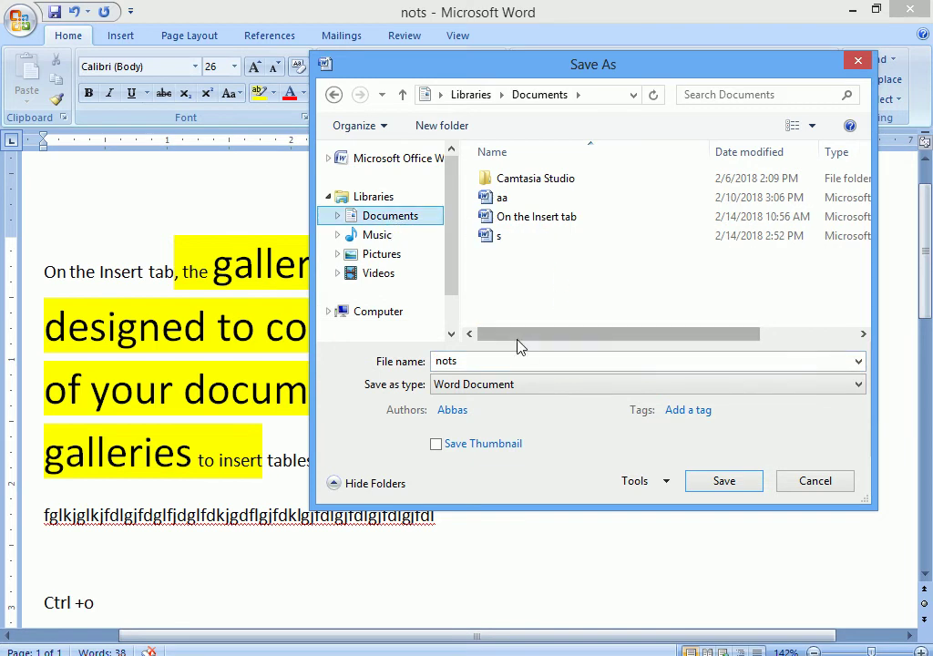
left_click(488, 366)
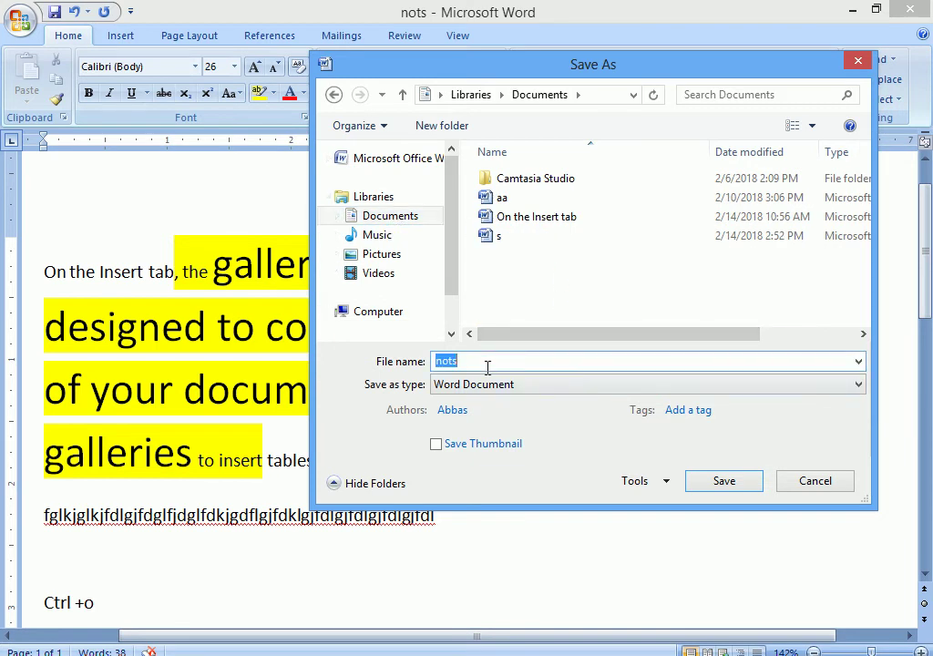
type("aa")
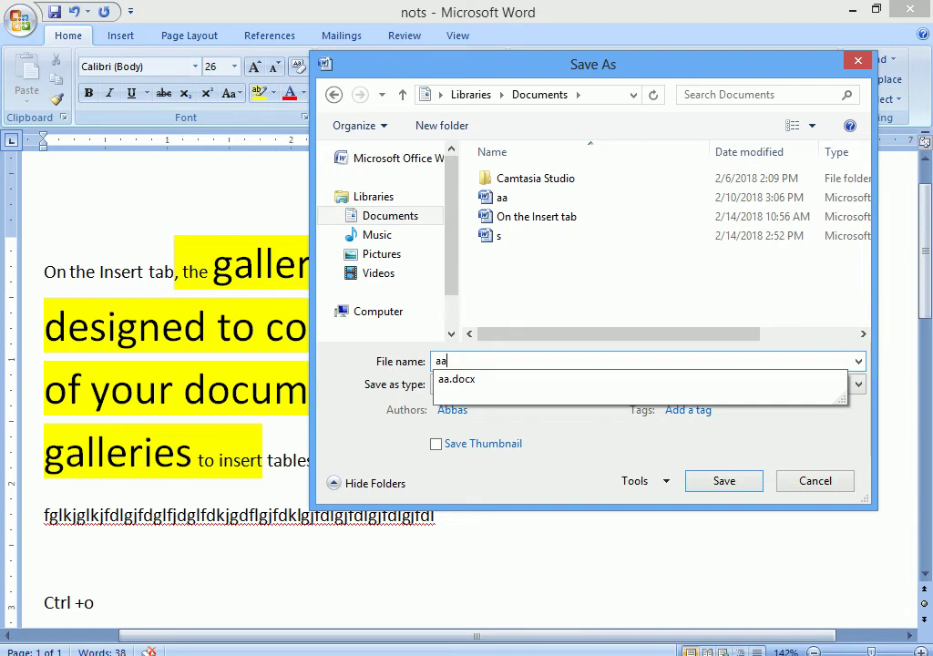
key("BackSpace")
key("BackSpace")
type("11")
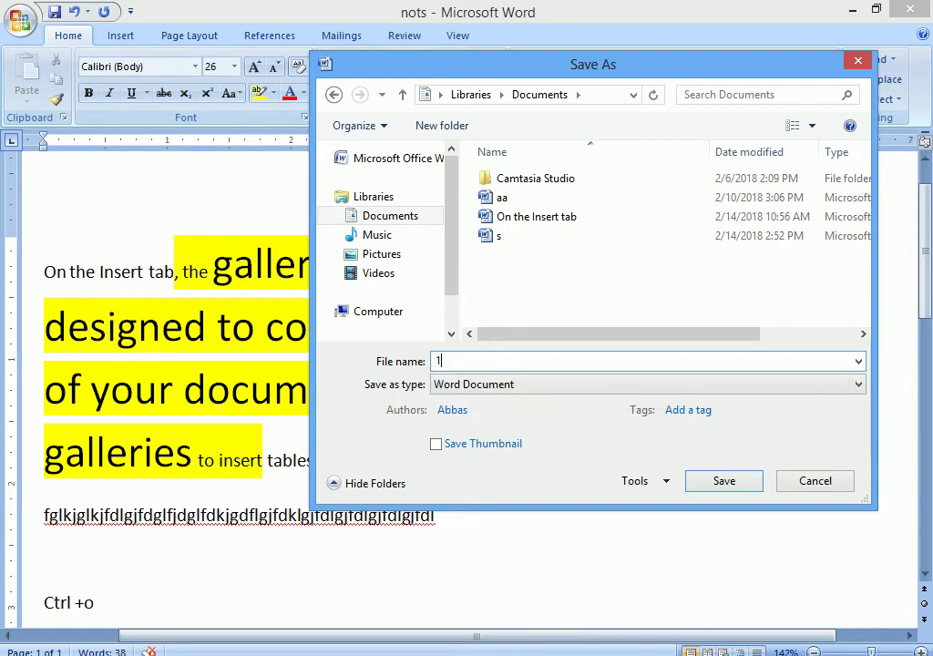
left_click(724, 483)
- Save a further copy under the file name '22' in Documents
left_click(20, 18)
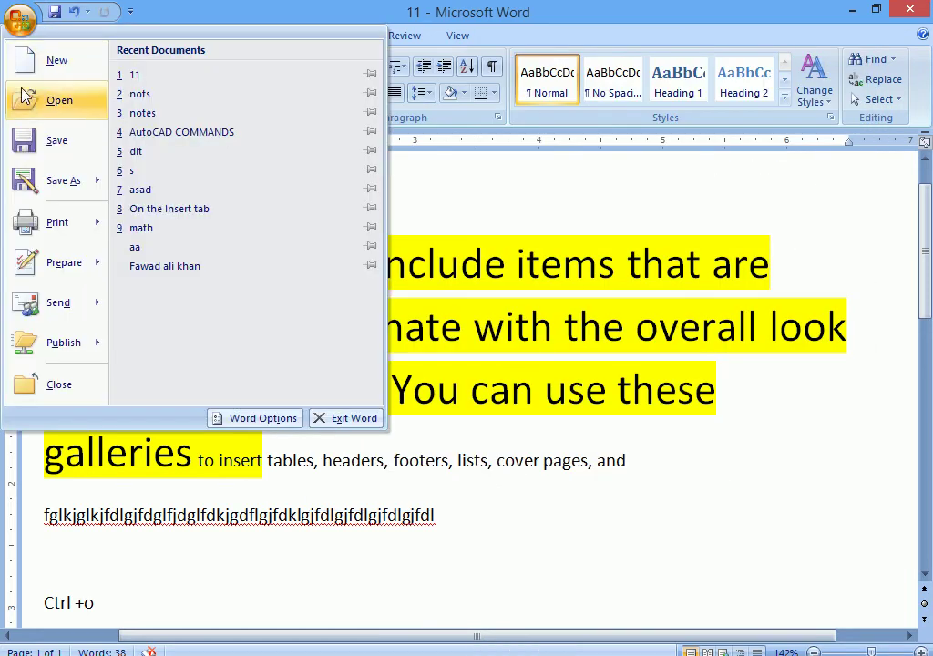
left_click(50, 181)
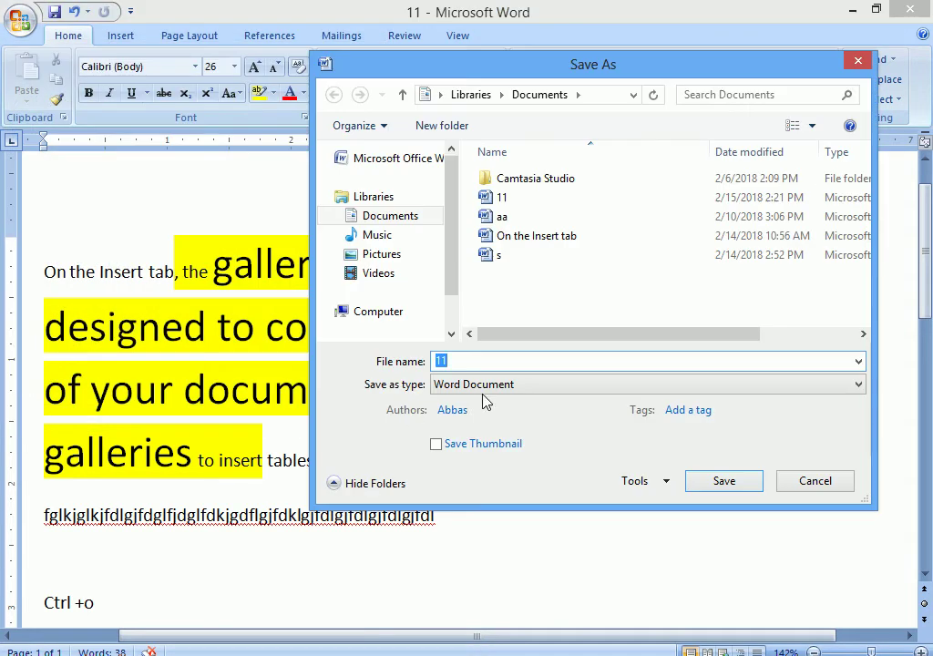
type("22")
left_click(729, 483)
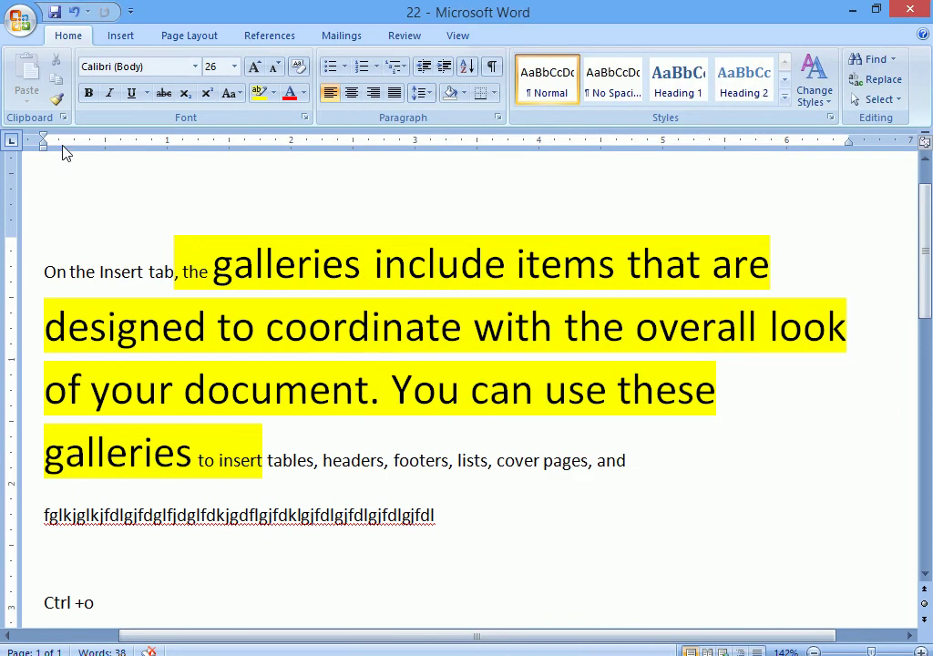
left_click(20, 18)
left_click(711, 414)
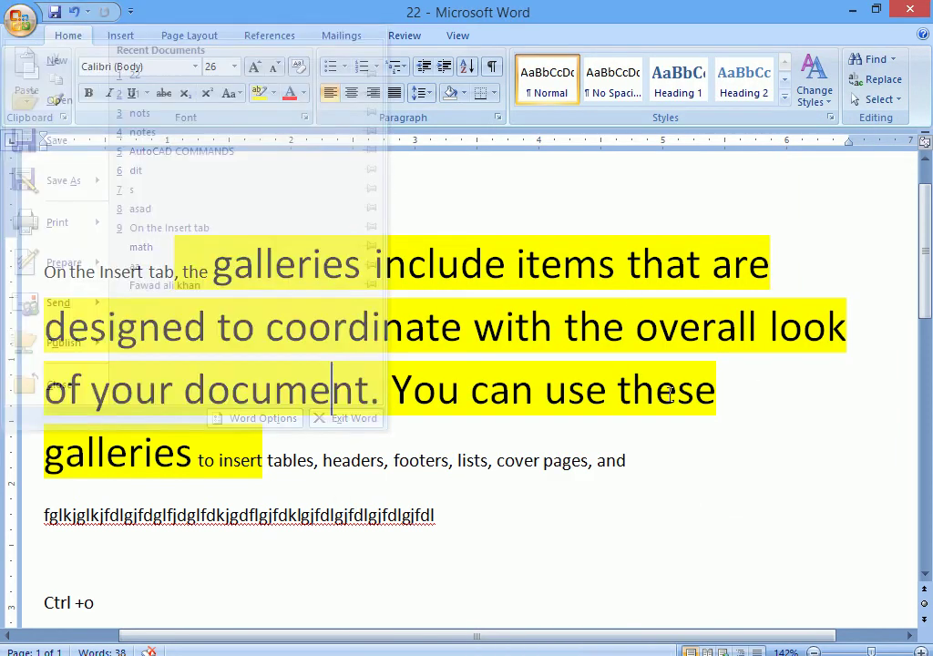
left_click_drag(564, 514, 36, 264)
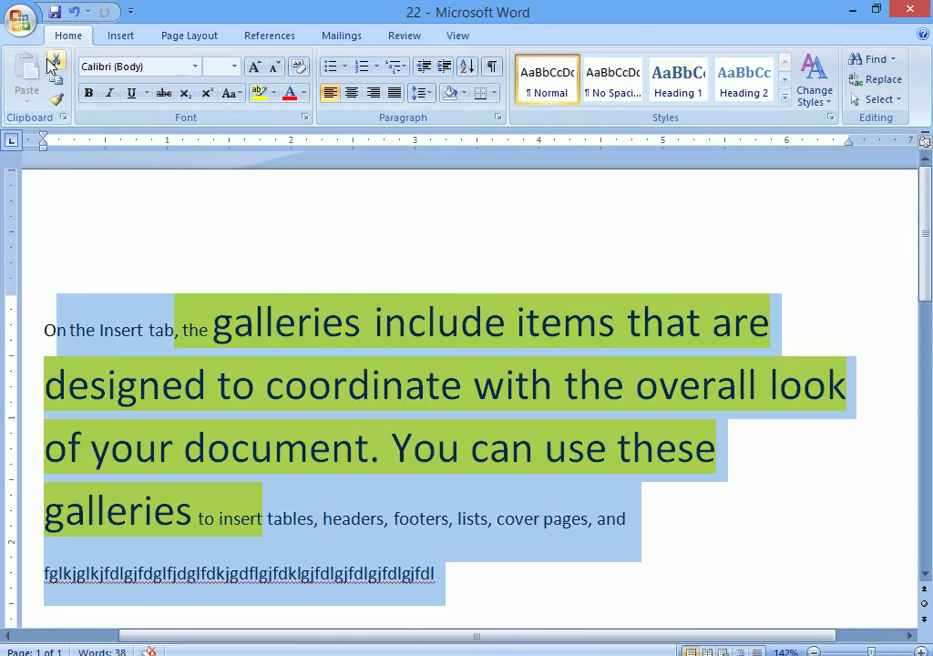
left_click(20, 18)
mouse_move(57, 185)
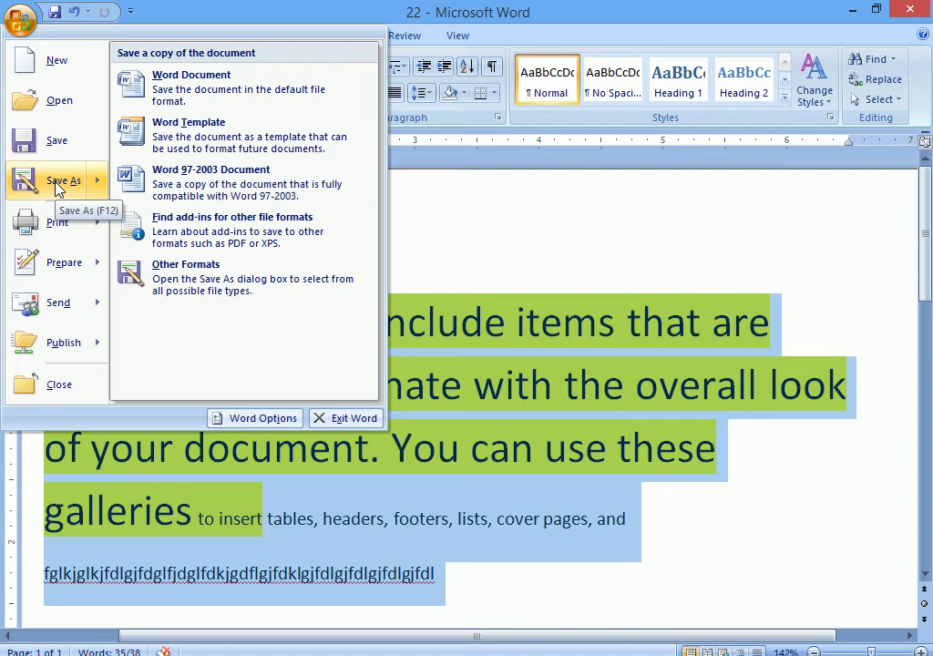
key("Escape")
key("Escape")
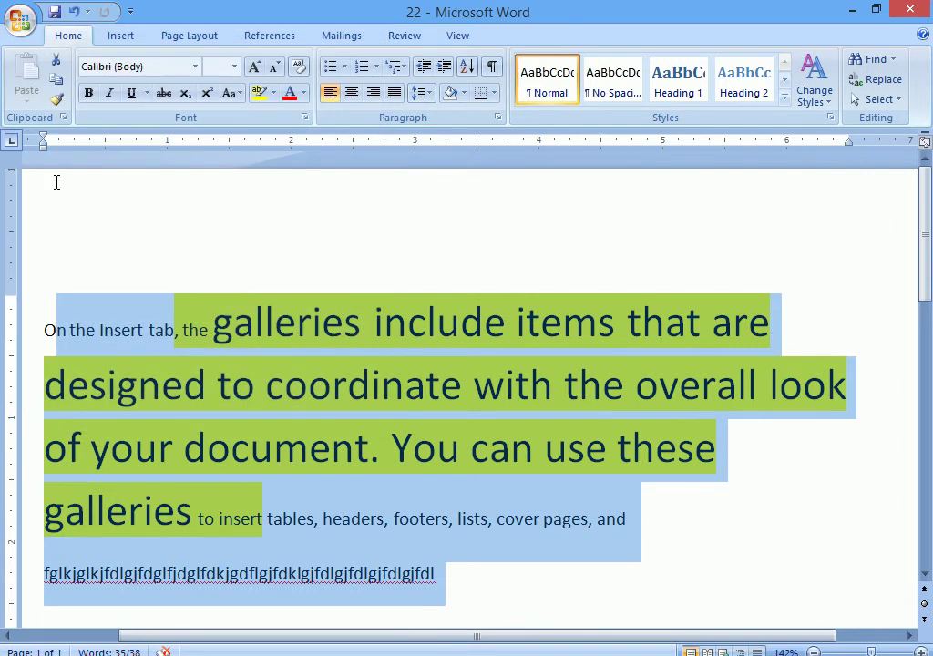
key("F12")
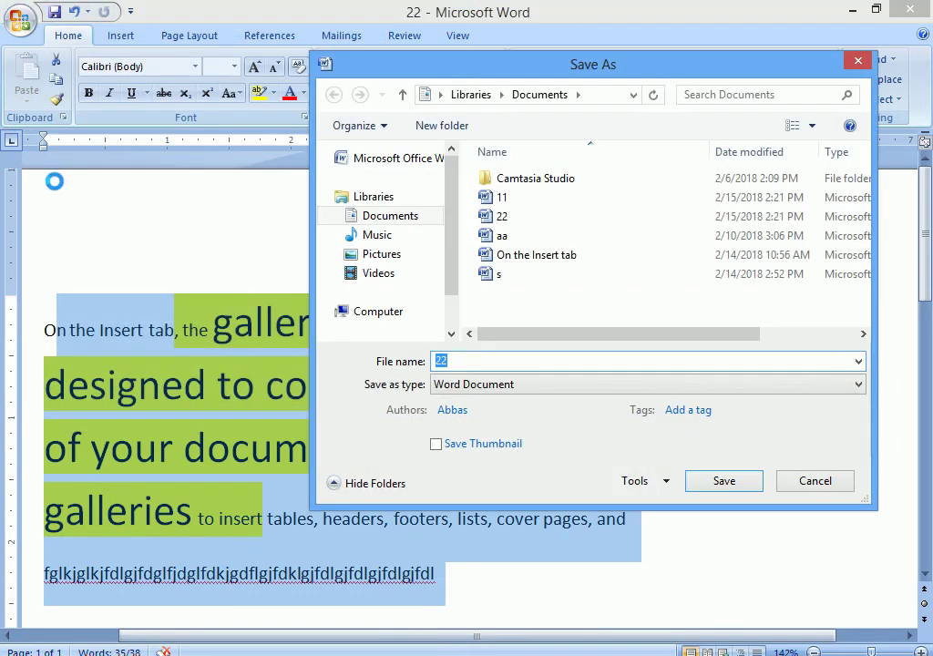
key("Escape")
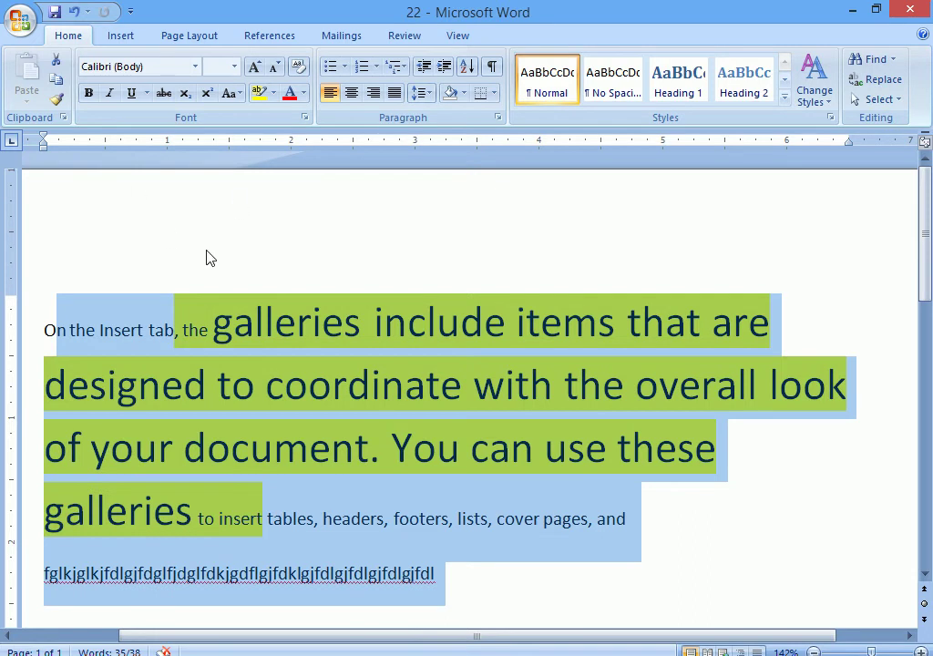
left_click(185, 283)
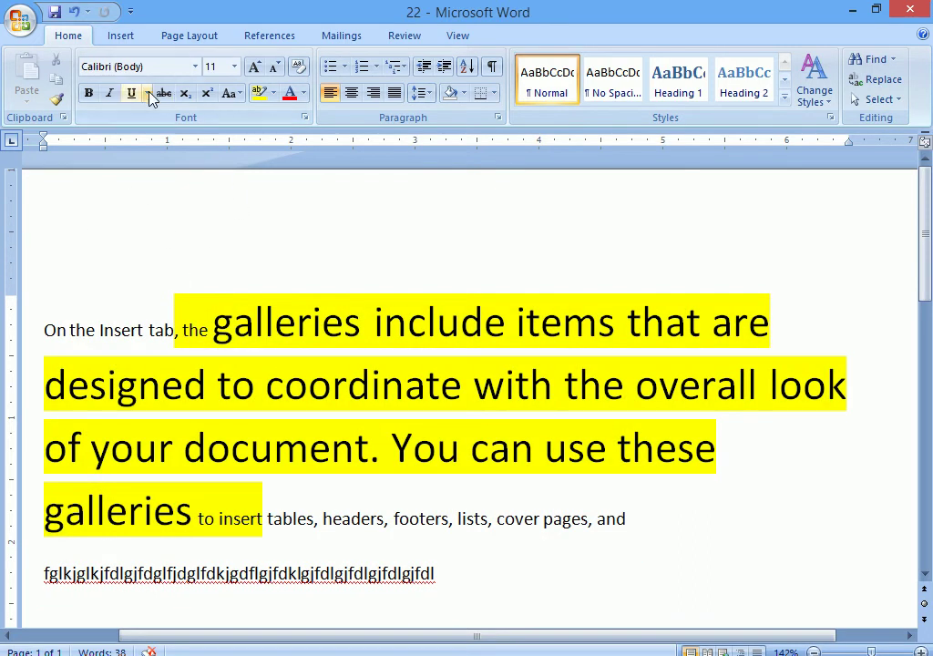
- Try Save As Word Document, cancel twice, then bring up the Word 97-2003 Document option
left_click(22, 22)
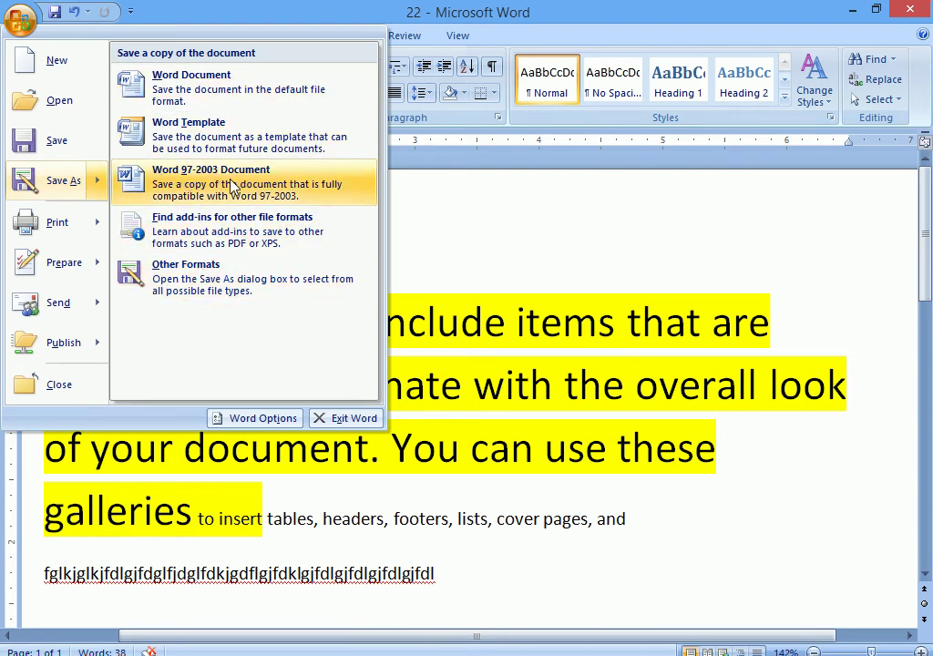
left_click(172, 87)
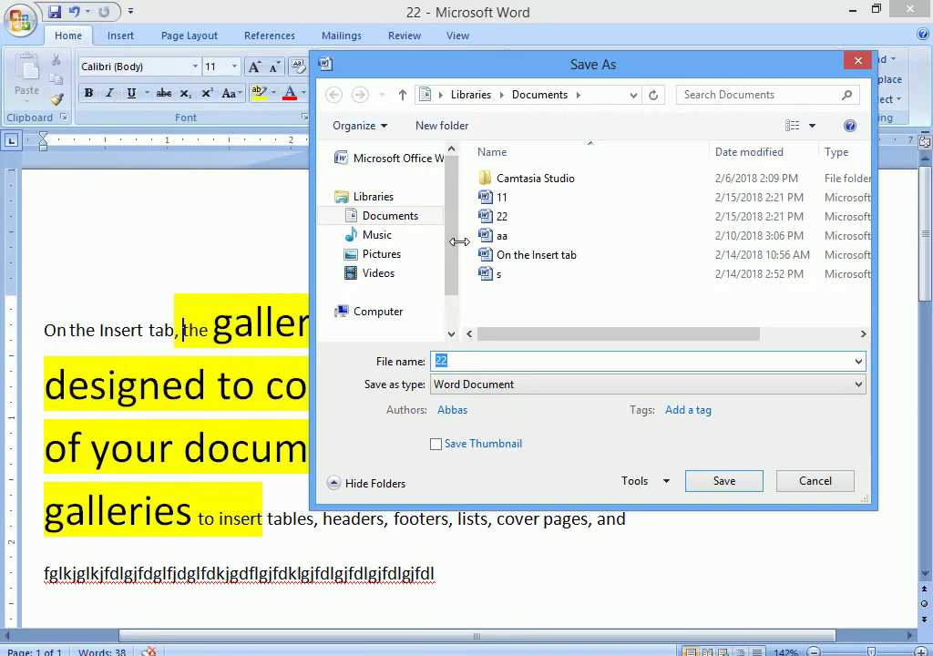
key("Escape")
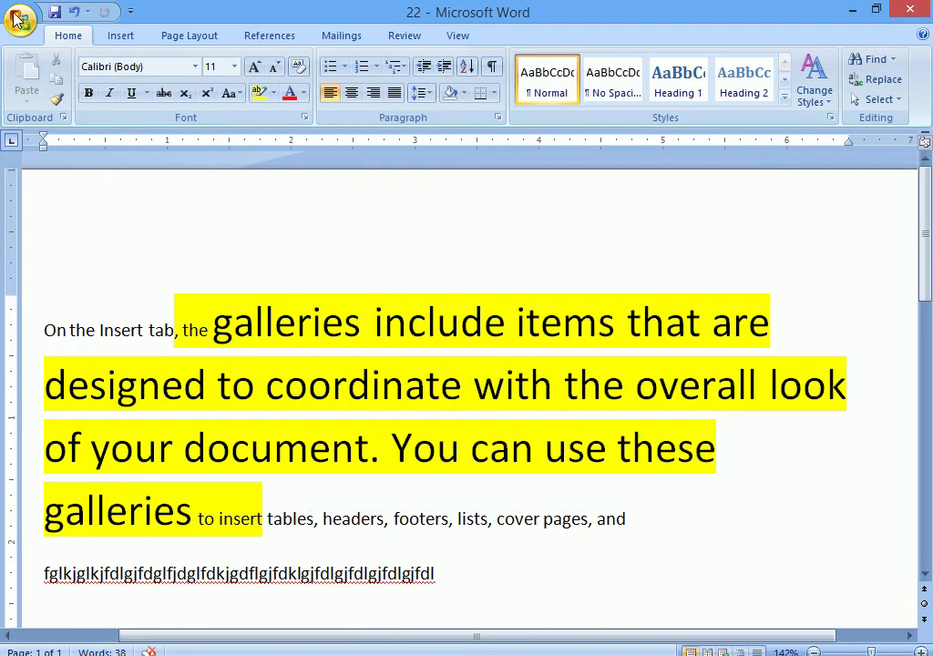
left_click(20, 18)
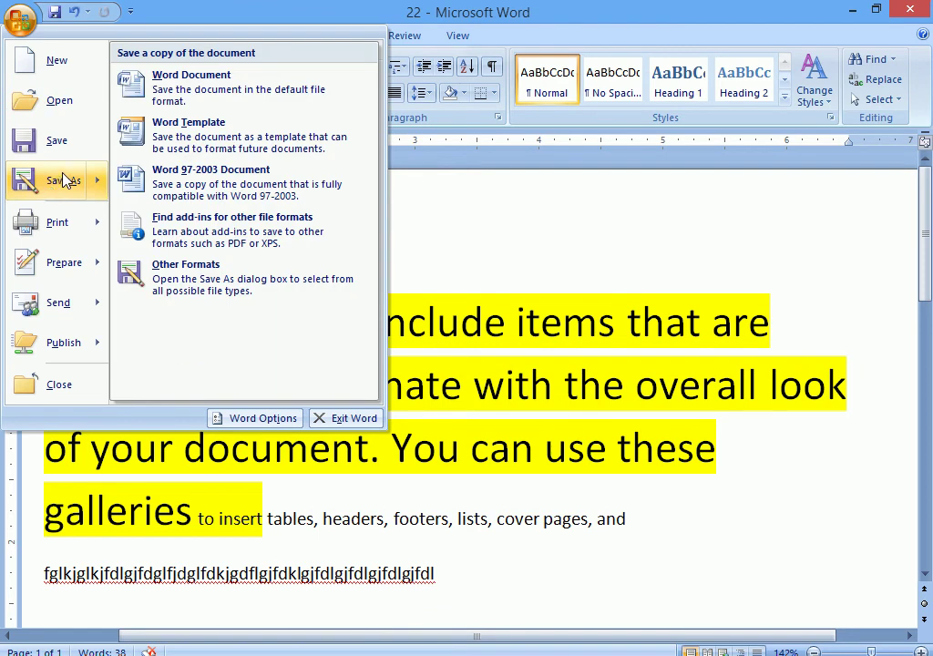
left_click(61, 182)
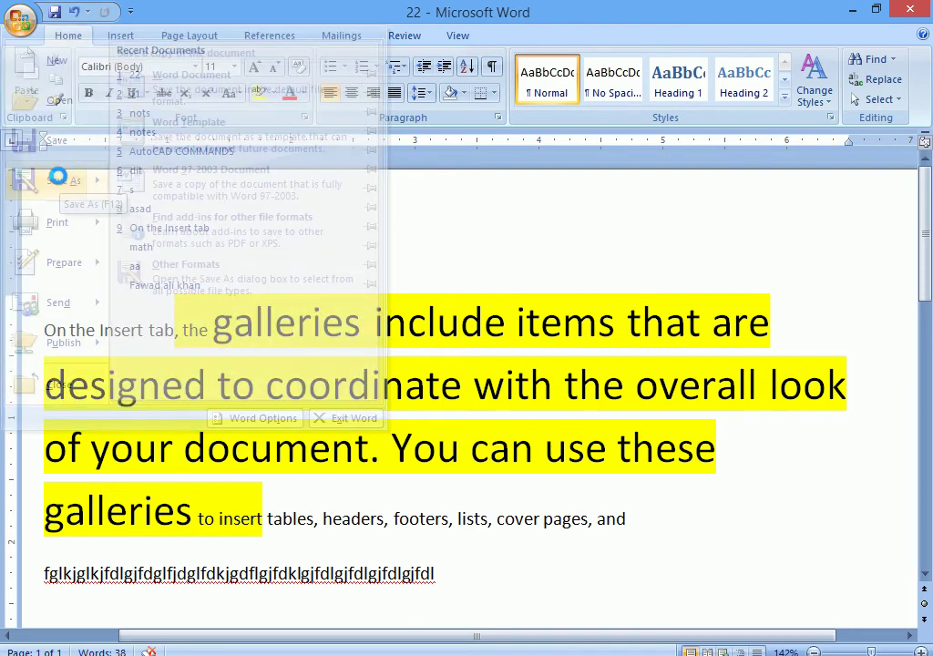
key("Escape")
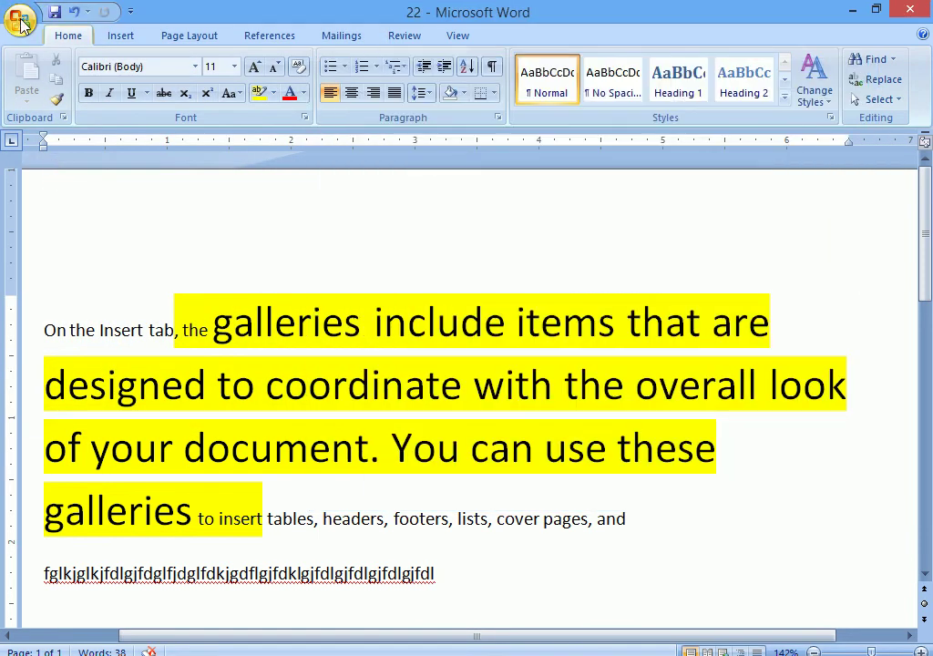
left_click(20, 18)
mouse_move(62, 180)
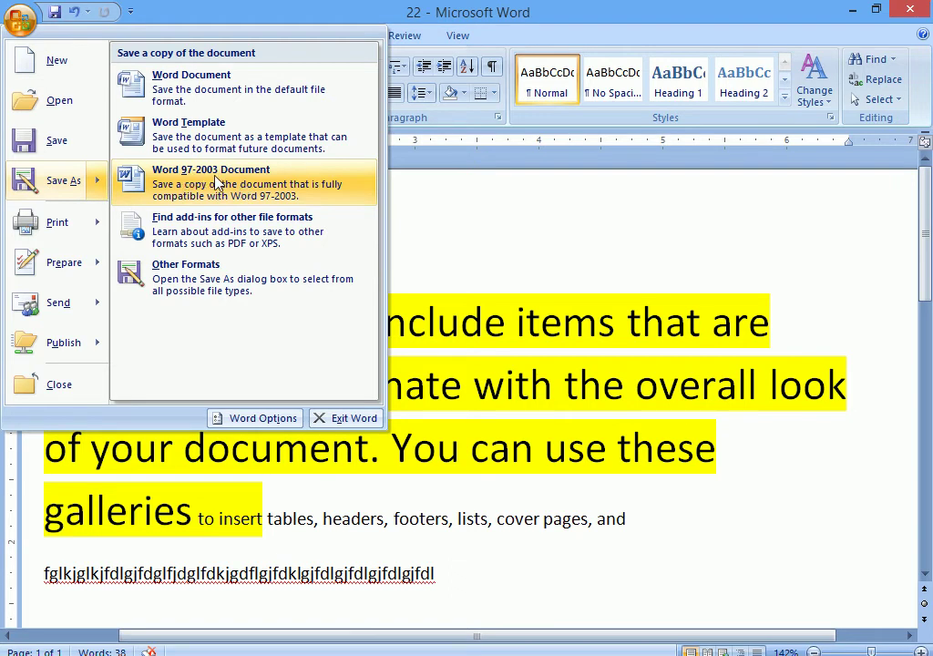
- Close the Office menu and select, then deselect, the text from 'document.' to the end
left_click(466, 388)
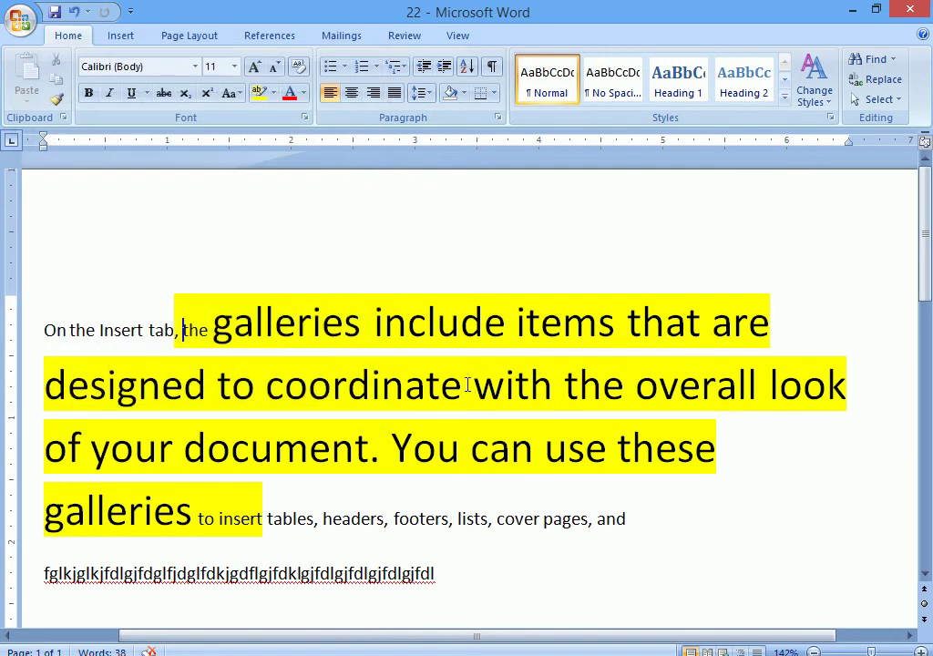
left_click_drag(447, 569, 45, 296)
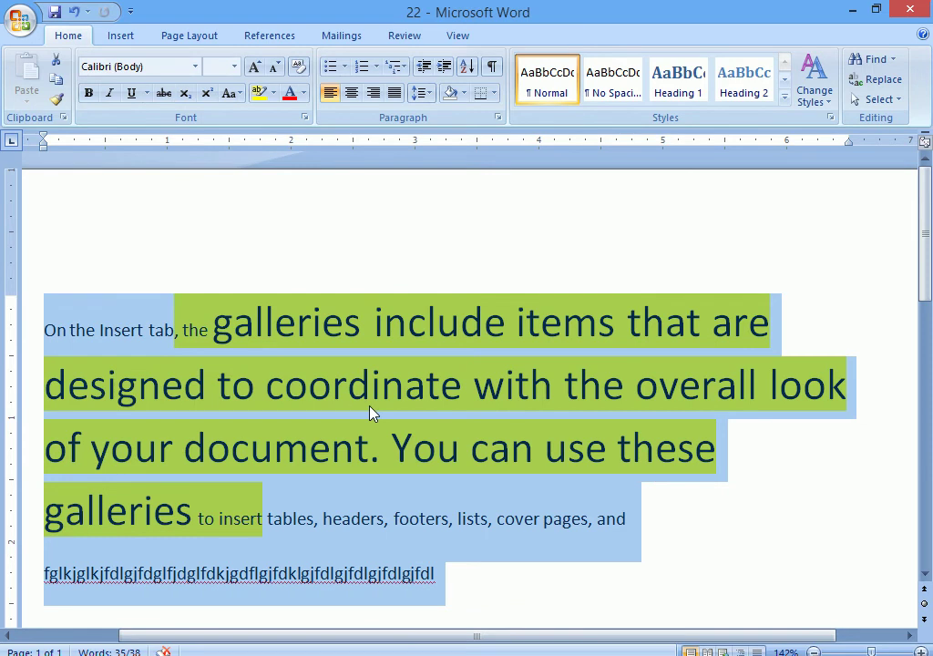
left_click(370, 413)
- Save a Word 97-2003 compatible copy of the document named 'yy'
left_click(18, 18)
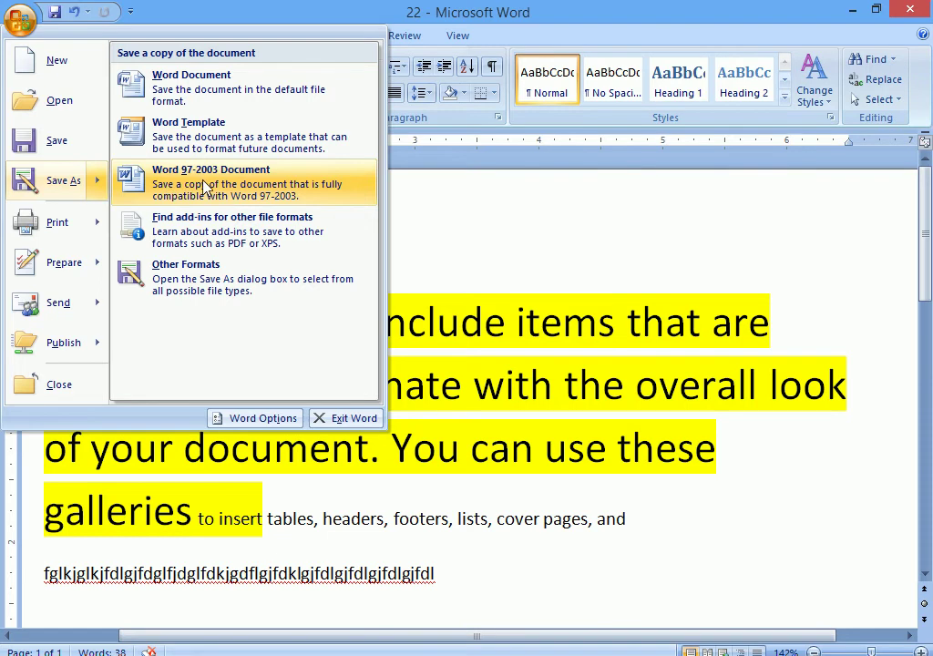
left_click(203, 180)
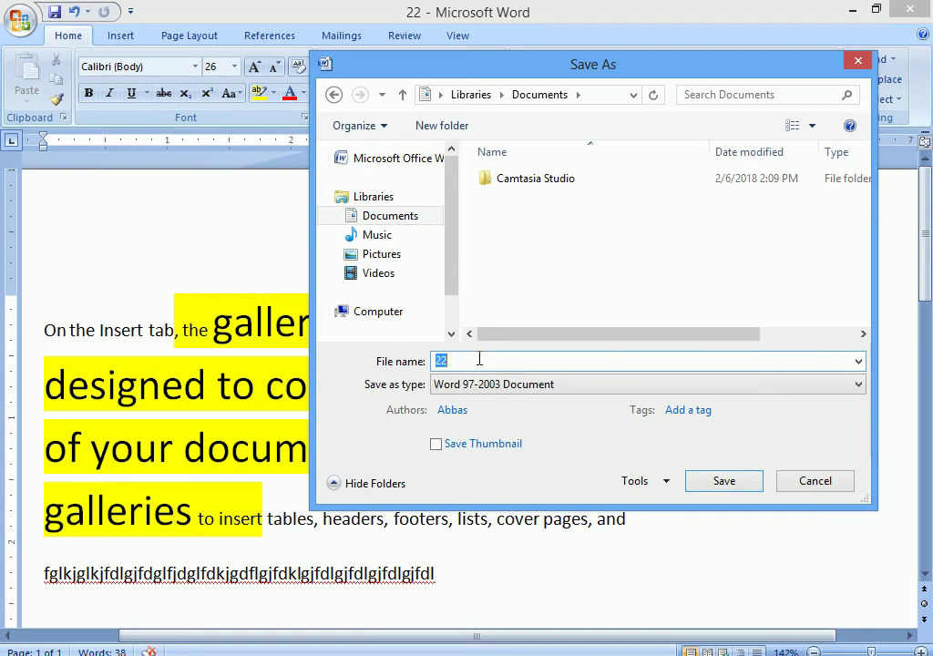
type("yy")
left_click(714, 481)
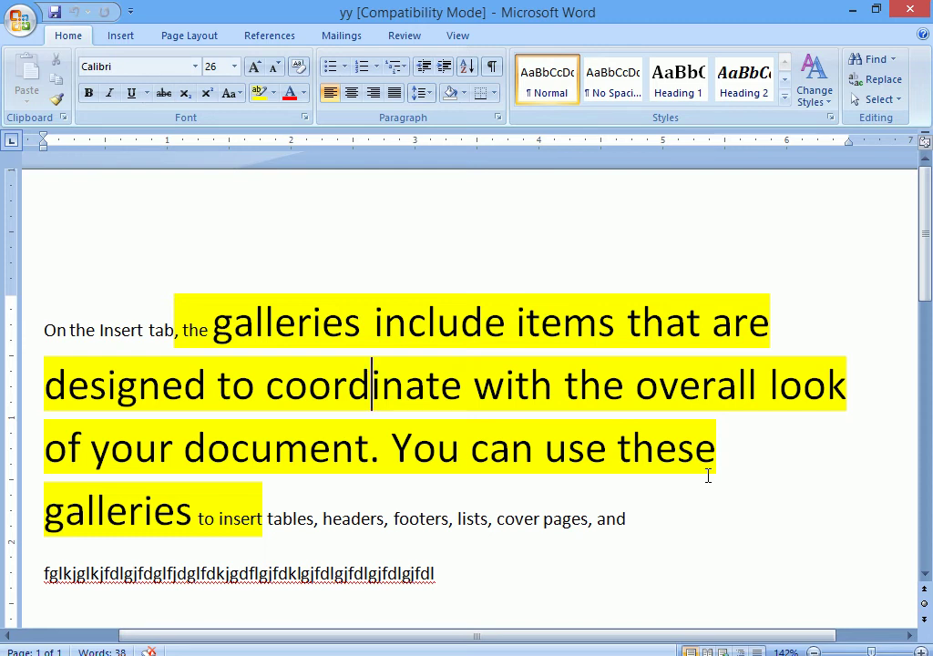
- Select the whole document with Ctrl+A and dismiss the Office menu, leaving the text in view
left_click(440, 581)
key("ctrl+a")
left_click(20, 18)
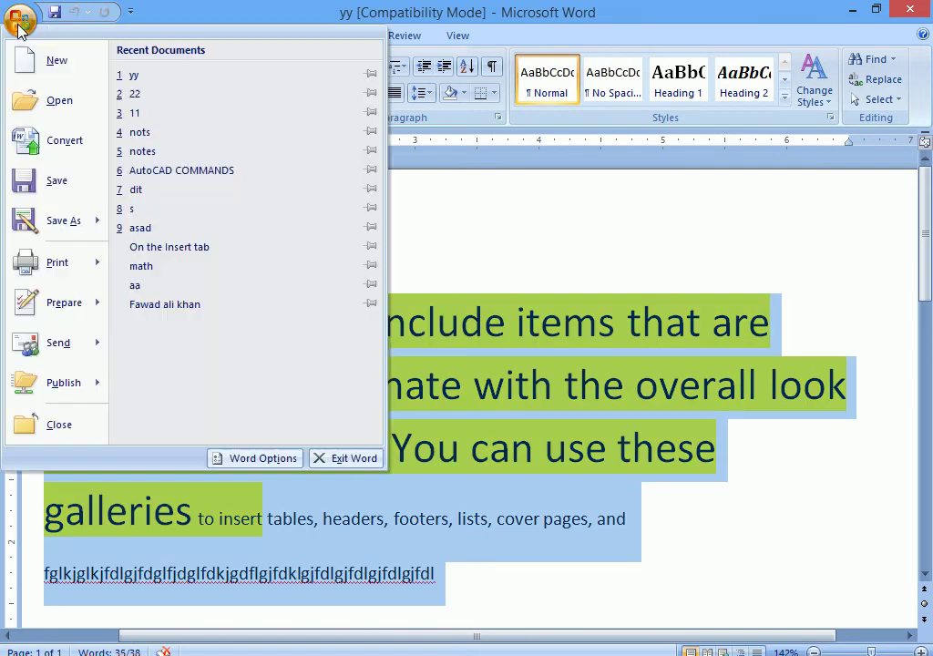
mouse_move(50, 228)
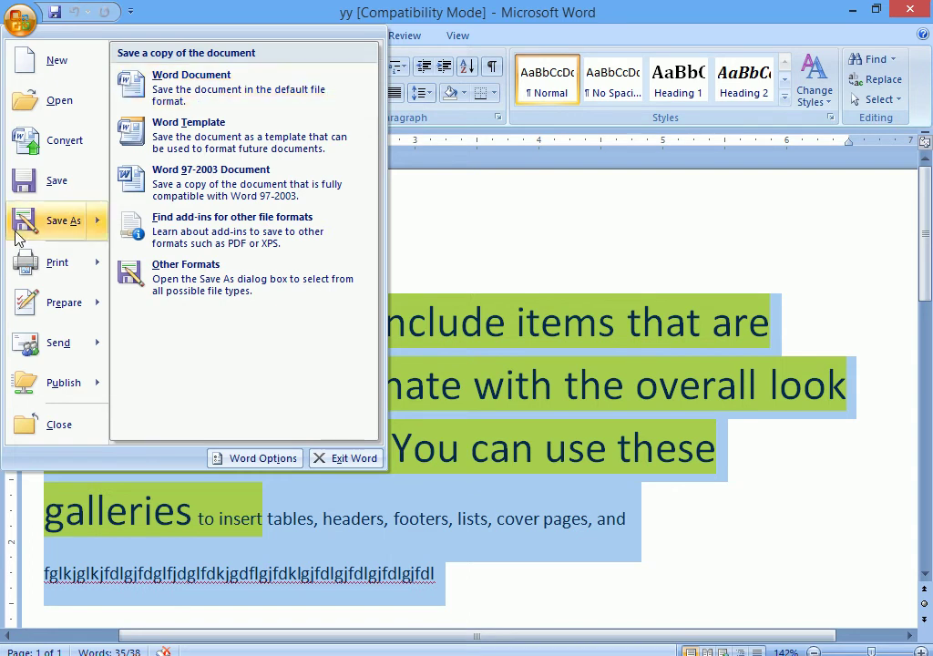
left_click(407, 356)
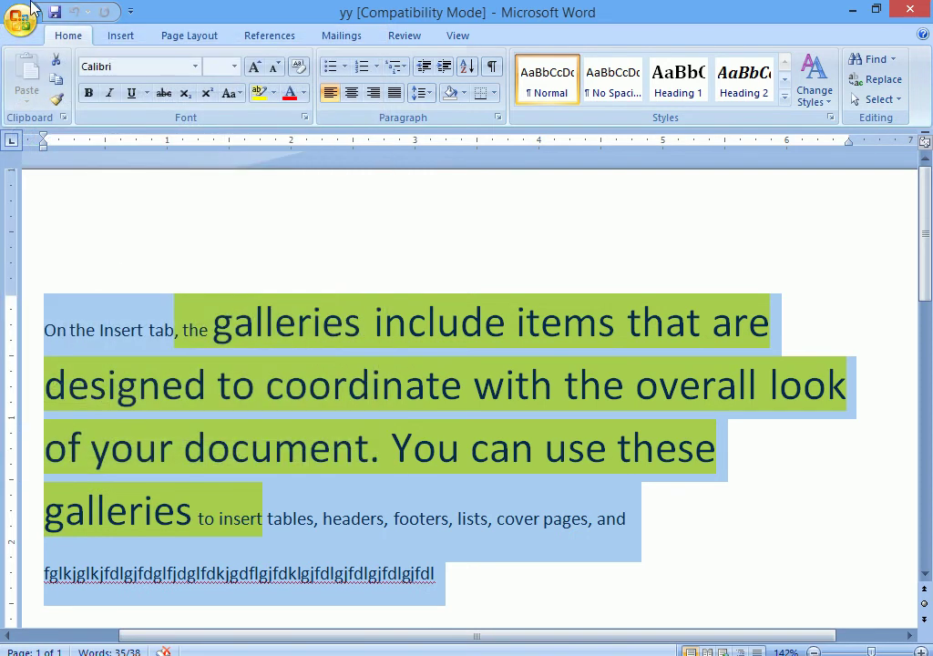
left_click(19, 20)
mouse_move(27, 270)
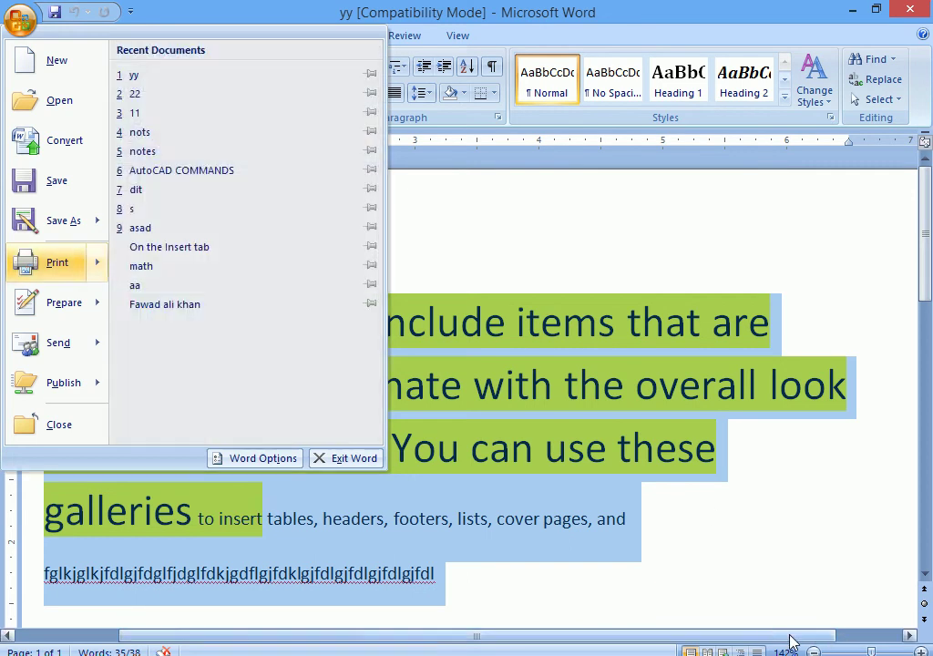
left_click(548, 567)
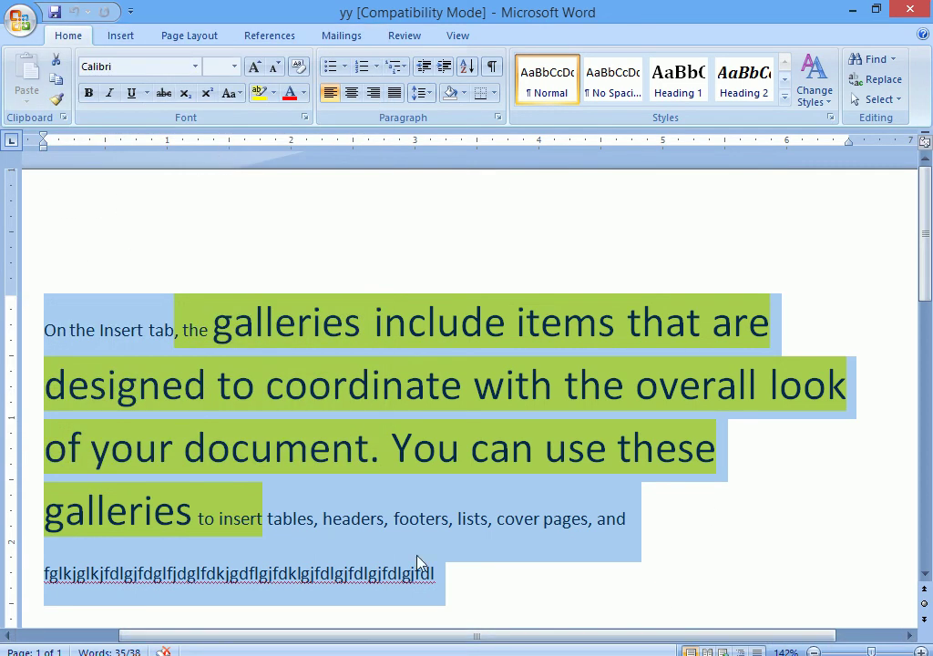
- Set all the selected text to 12 pt and deselect it
left_click(235, 66)
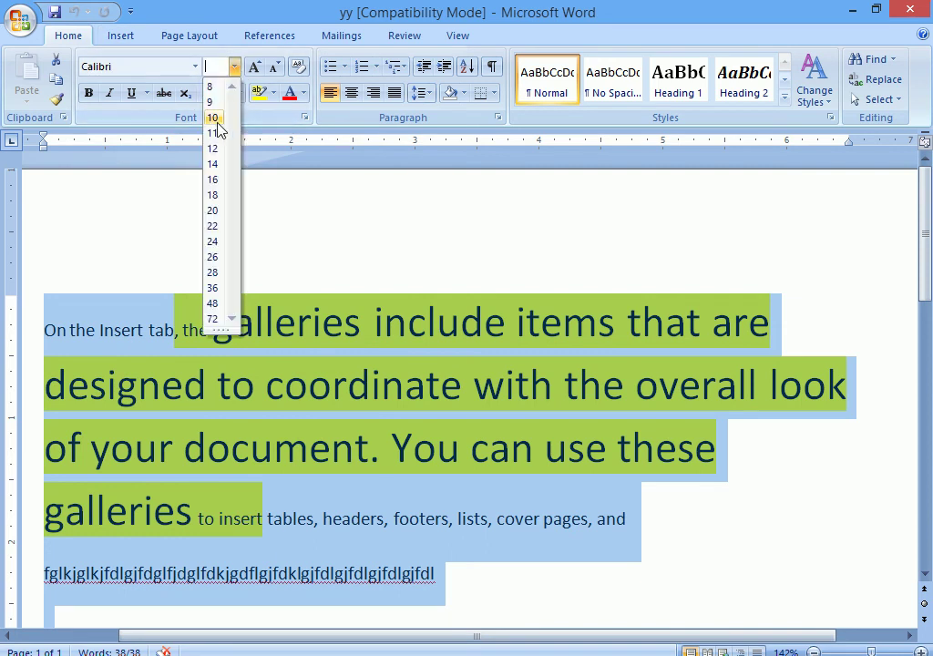
left_click(214, 149)
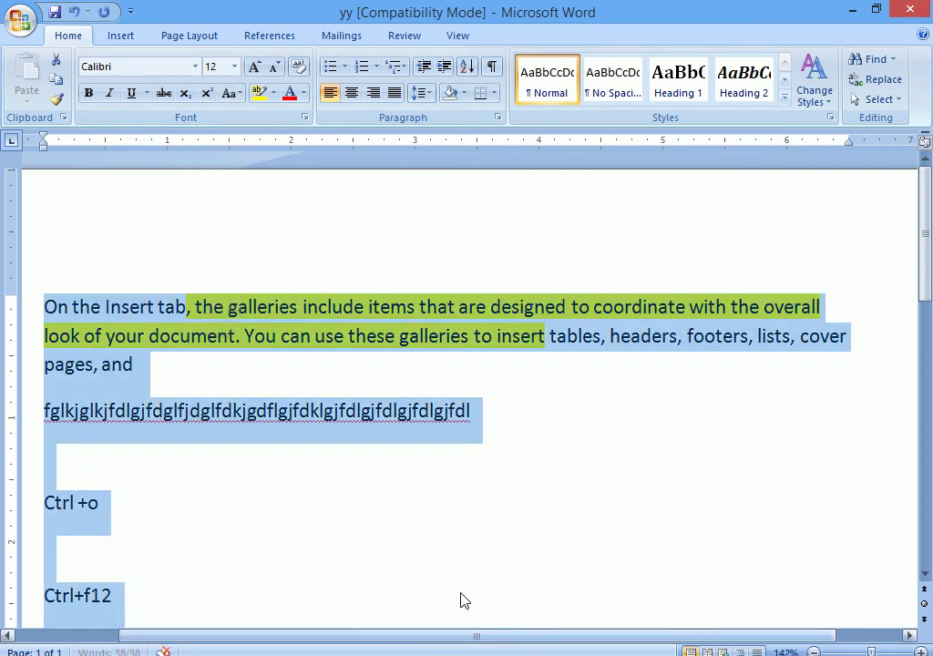
left_click(472, 532)
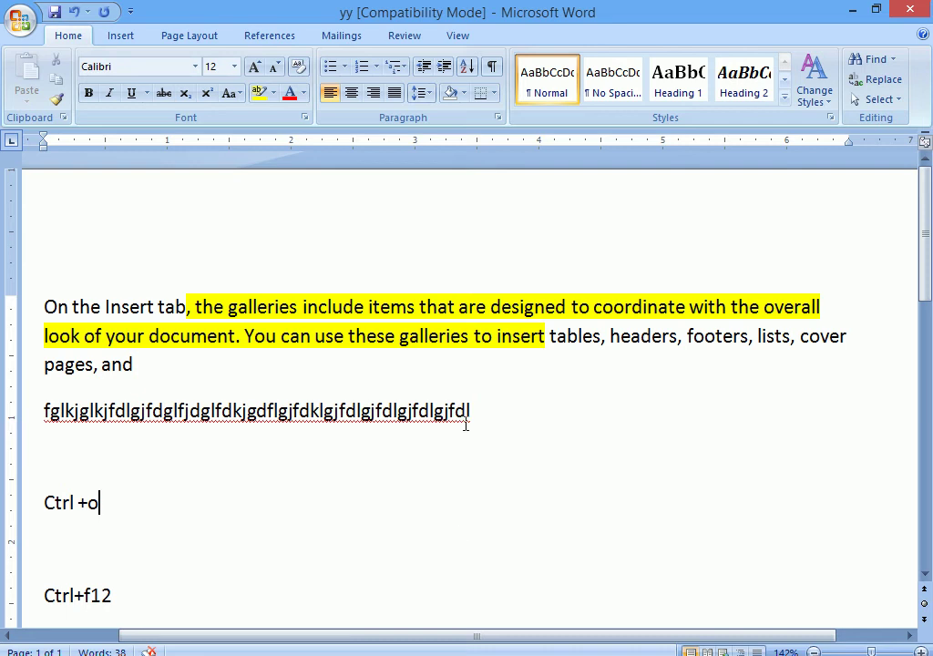
- Open Print Preview for the yy document from the Office menu's Print choices
left_click(453, 450)
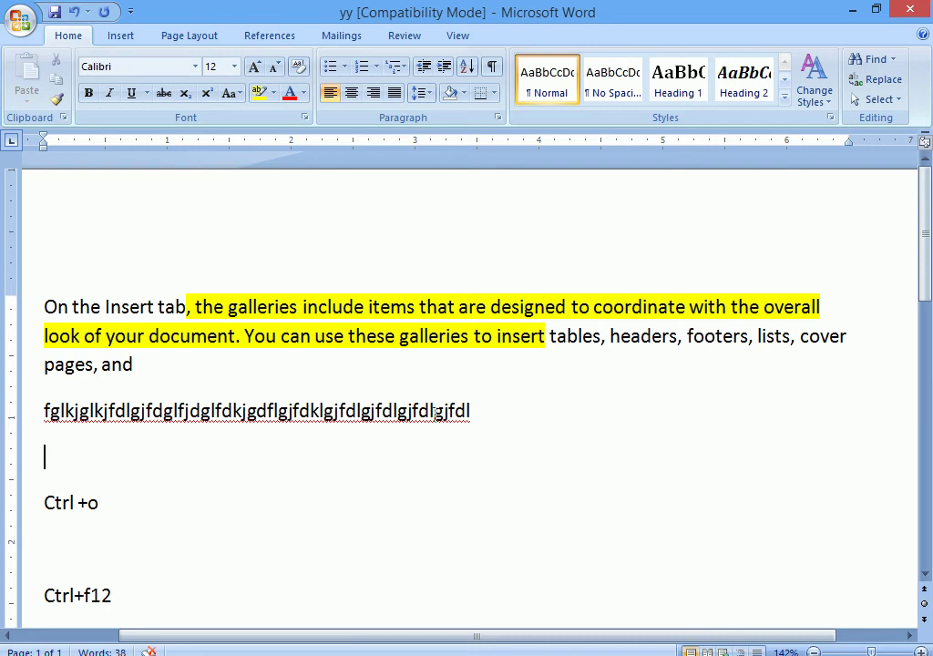
left_click(22, 20)
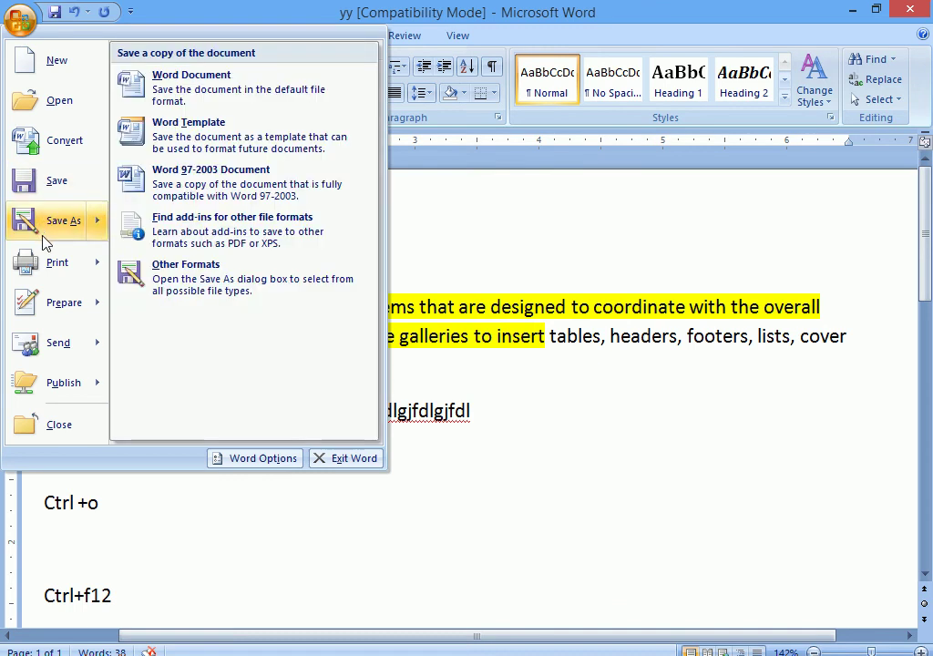
mouse_move(42, 262)
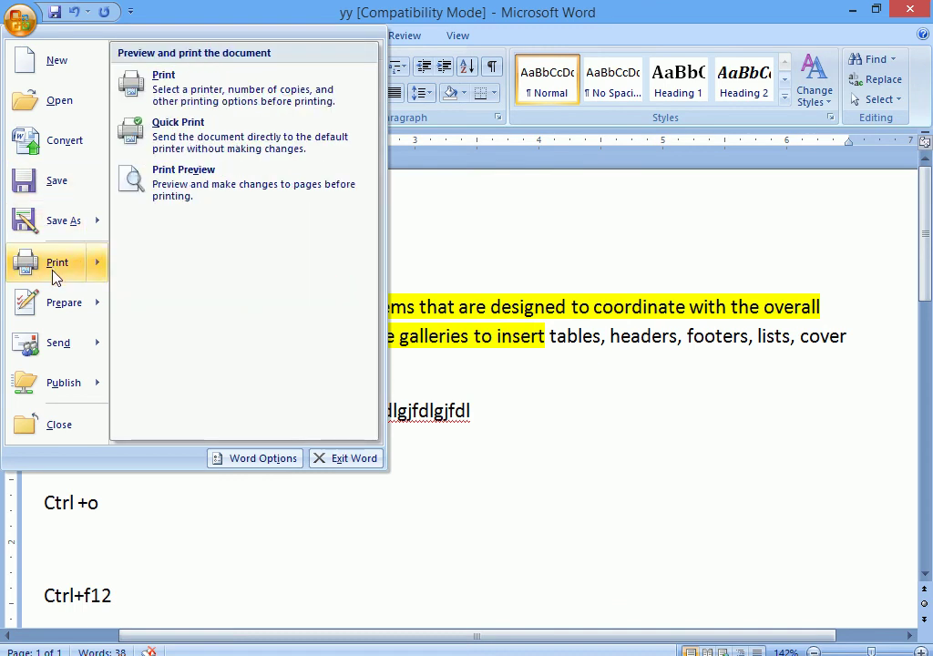
left_click(199, 195)
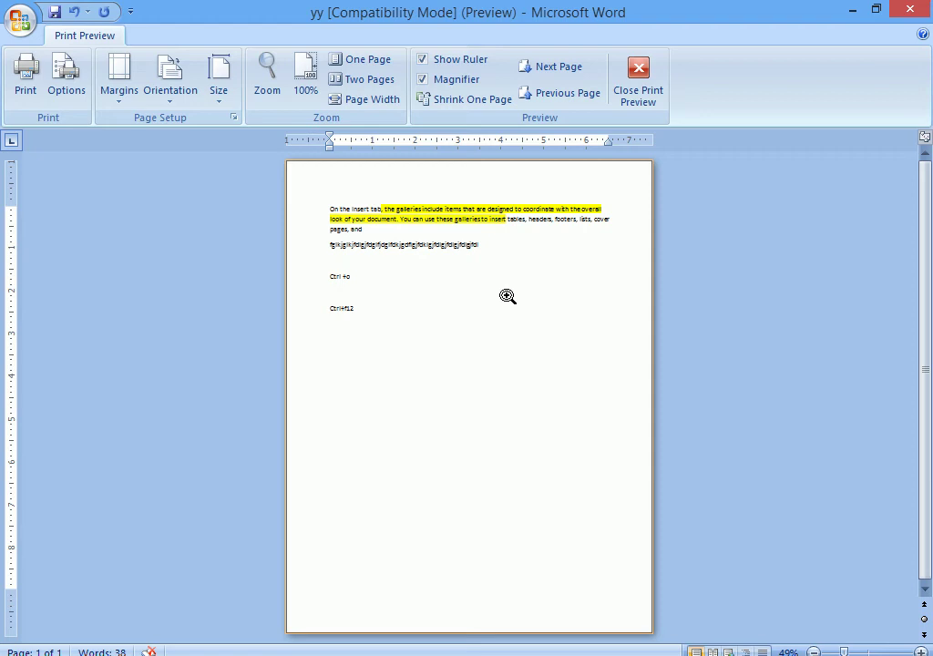
- Switch between normal editing and Print Preview with Escape and Ctrl+F2, ending in preview
key("Escape")
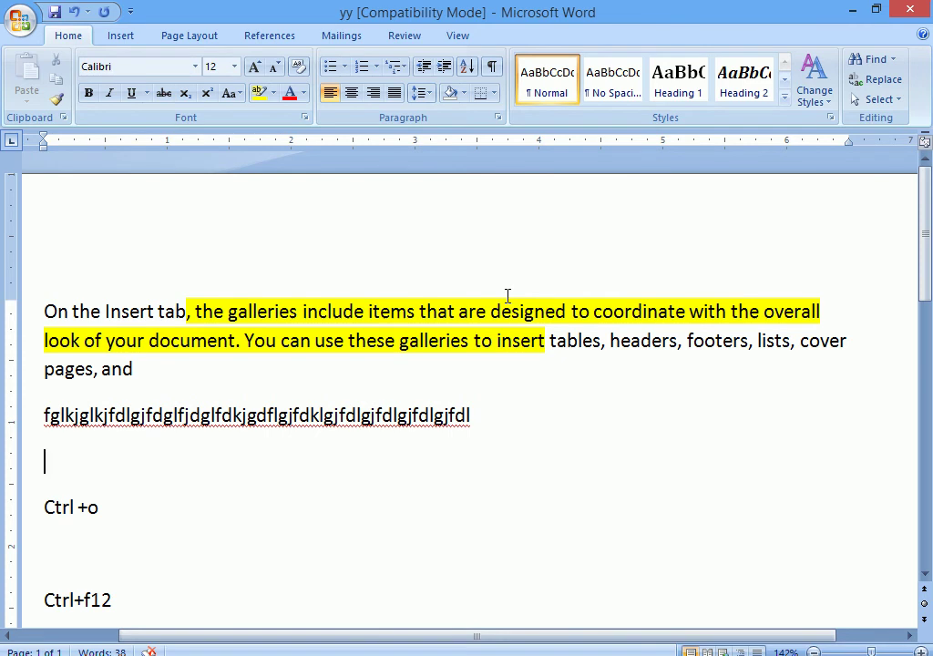
key("ctrl+F2")
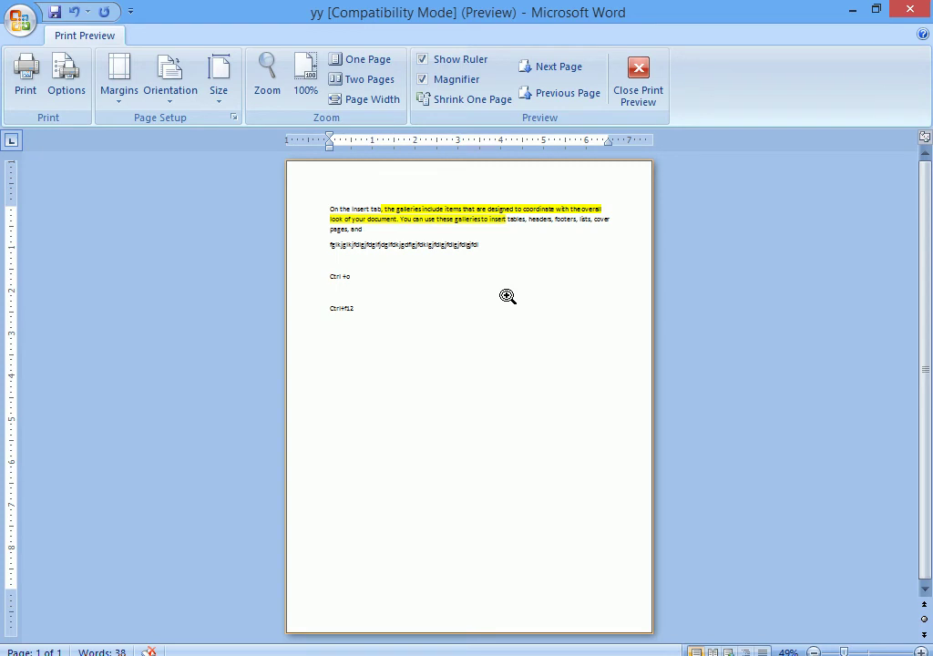
key("ctrl+F2")
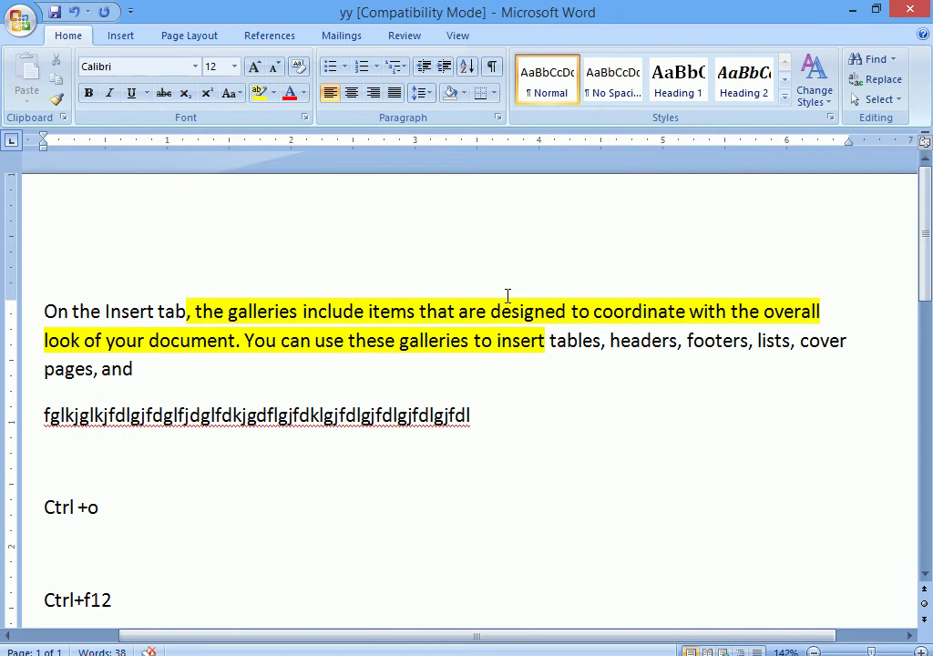
key("ctrl+F2")
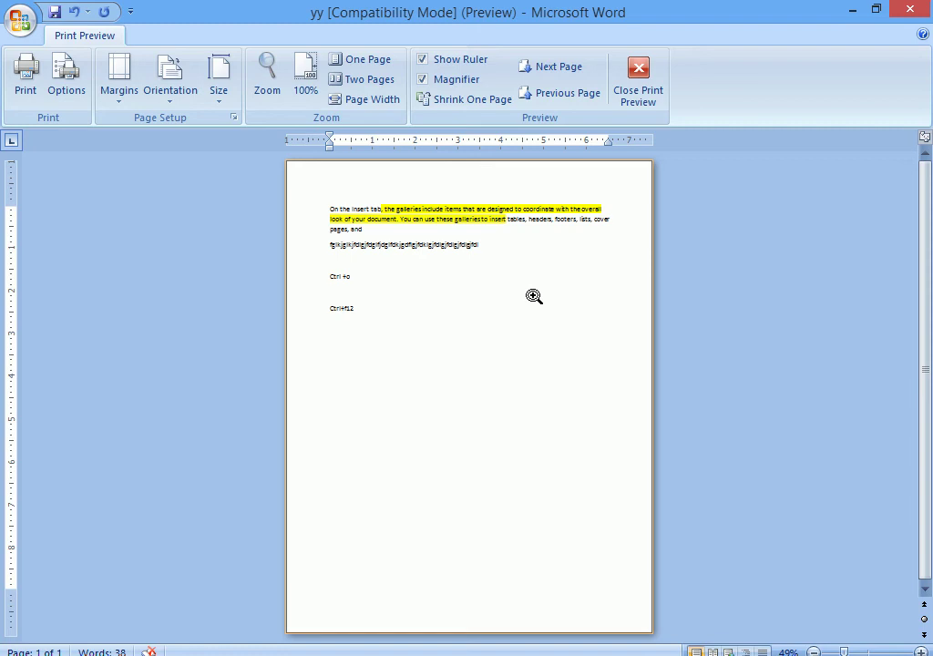
- Zoom the preview page to actual size and back, then magnify the top paragraph to 100%
left_click(470, 244)
left_click(471, 245)
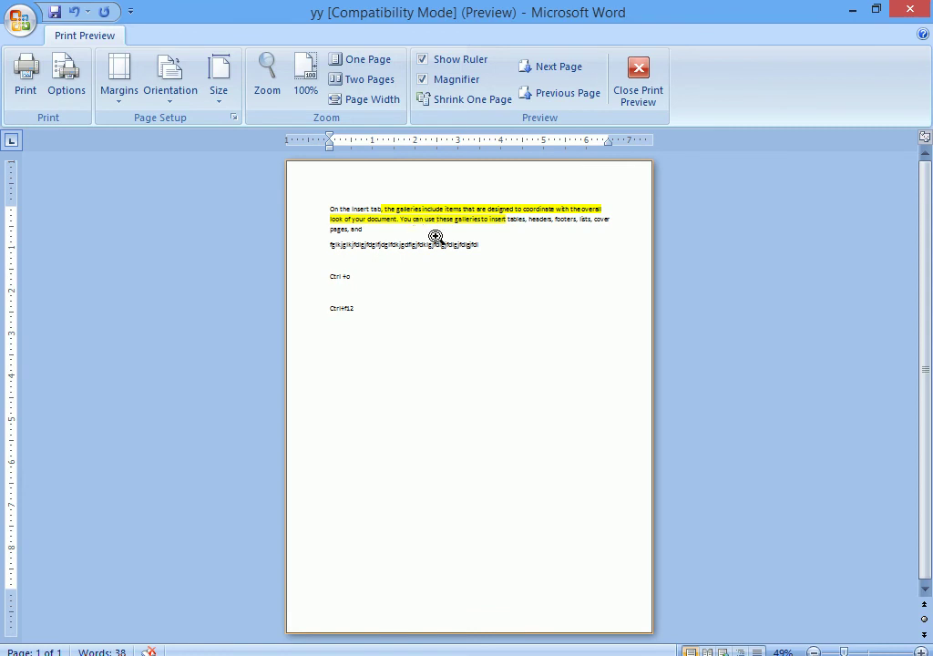
left_click(435, 237)
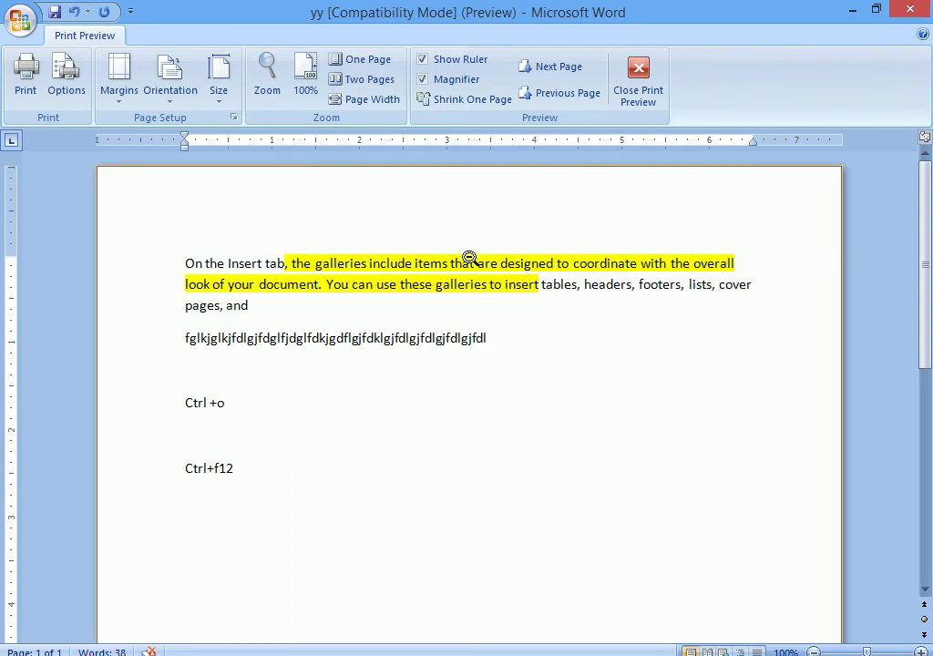
- Back in normal editing, set the empty line above Ctrl +o to font size 11 and open Print Preview
key("Escape")
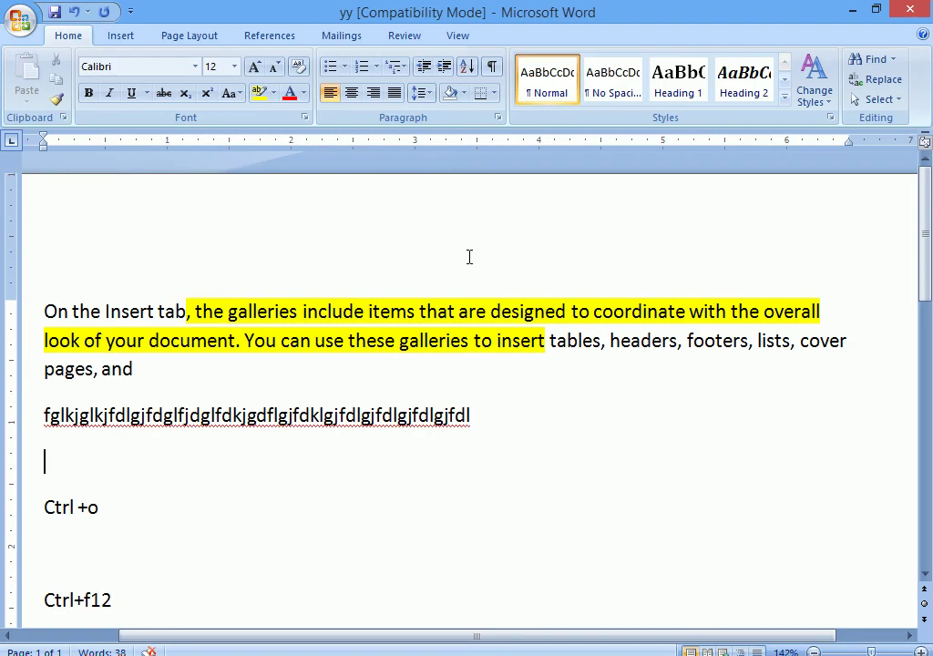
left_click(235, 69)
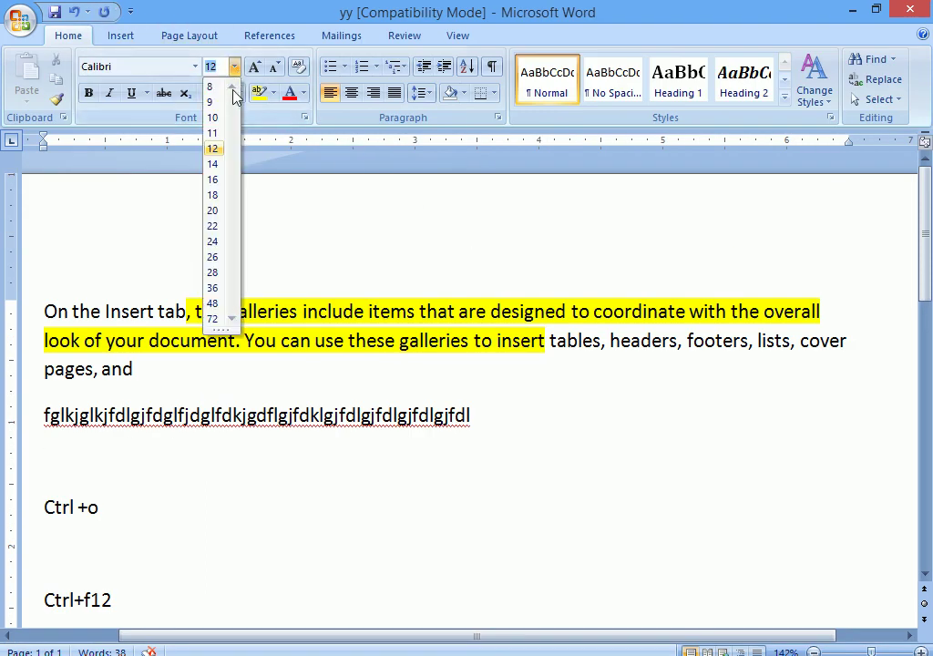
left_click(215, 134)
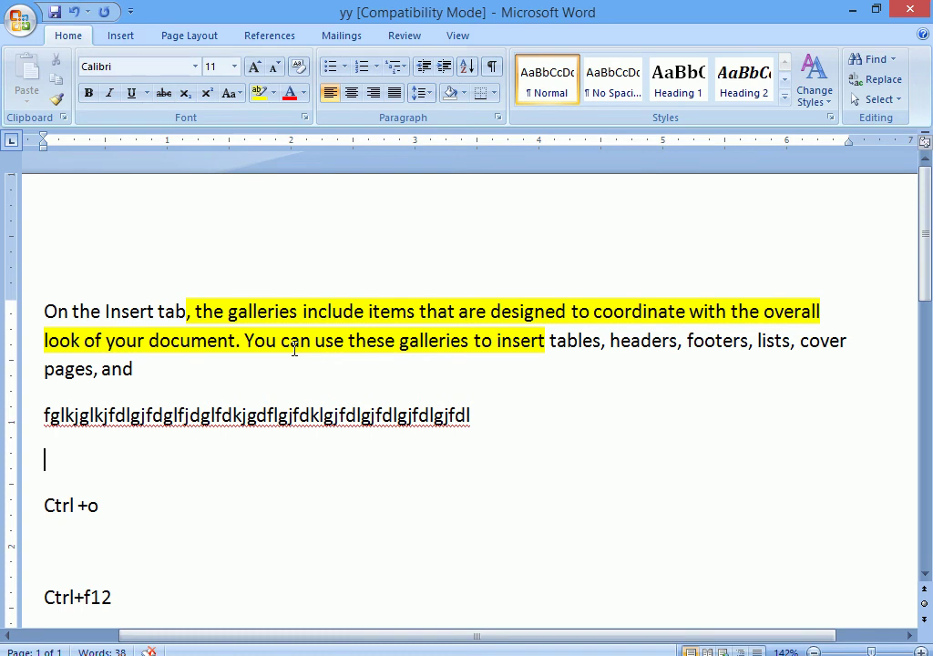
key("ctrl+F2")
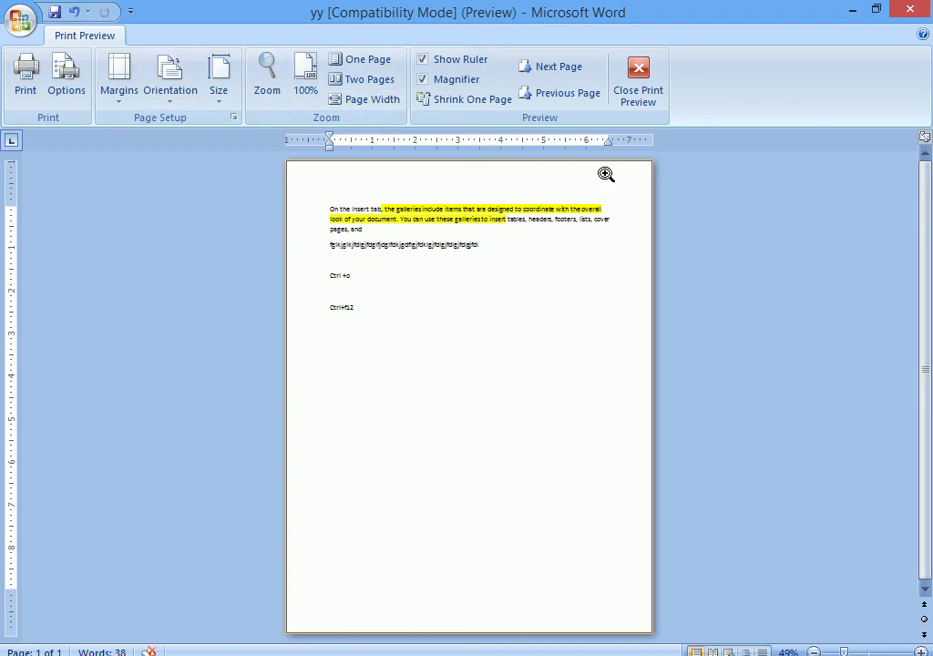
left_click(638, 82)
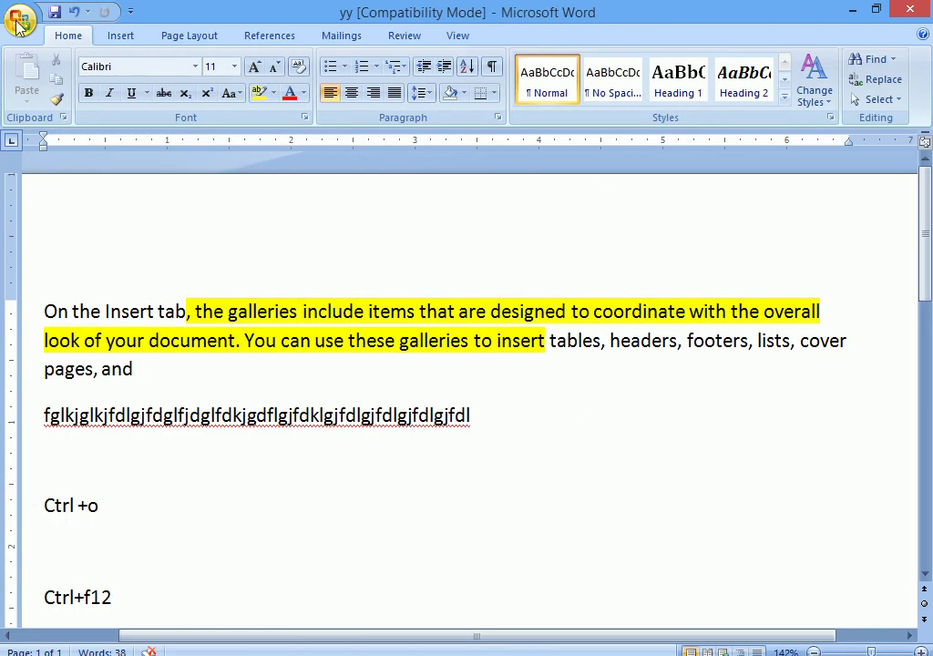
left_click(20, 20)
mouse_move(57, 262)
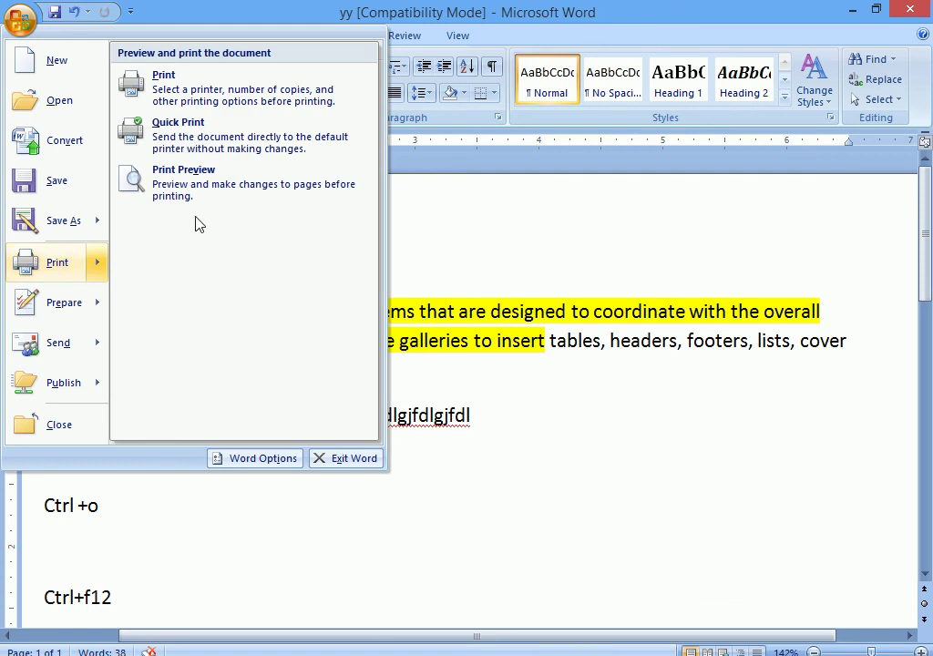
left_click(209, 194)
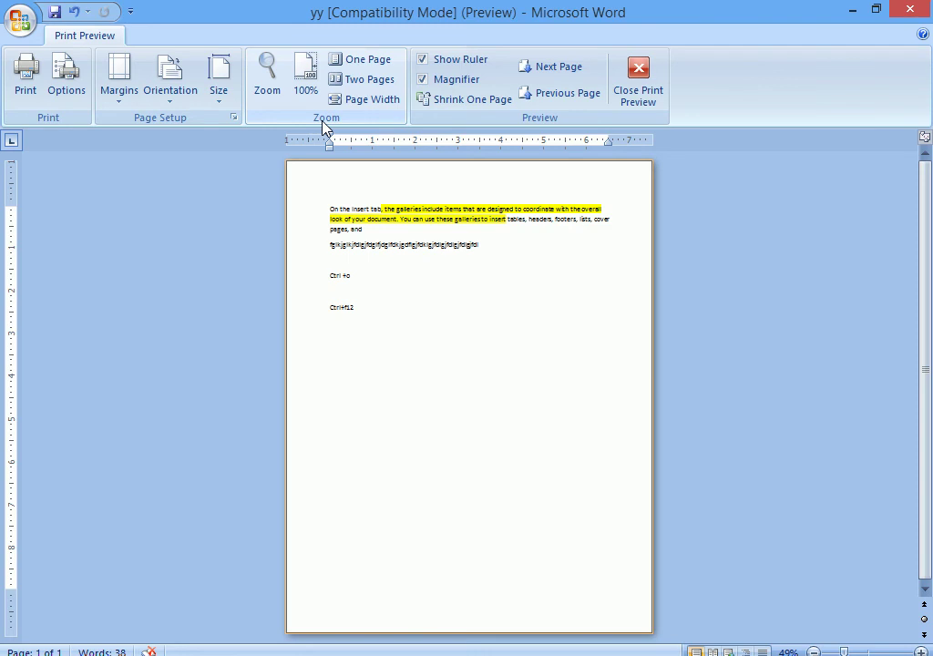
left_click(231, 100)
left_click(179, 165)
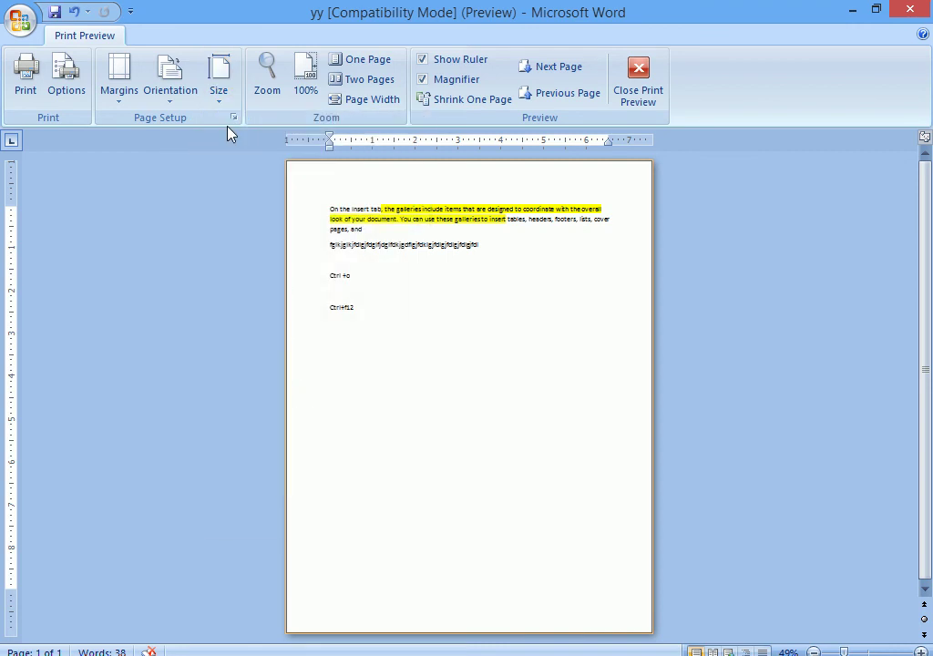
left_click(233, 118)
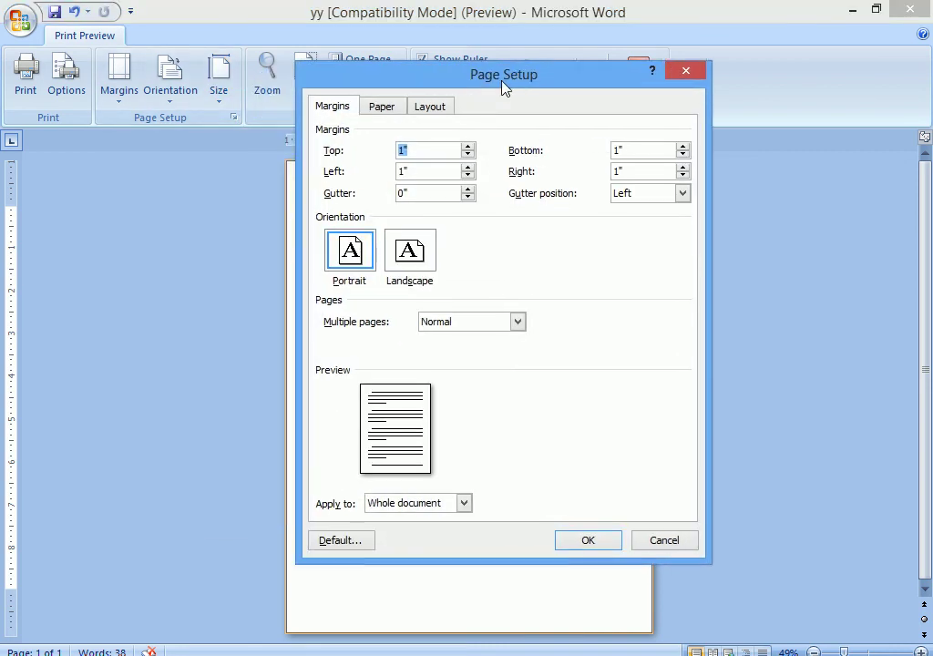
left_click(415, 107)
left_click(464, 107)
left_click(410, 109)
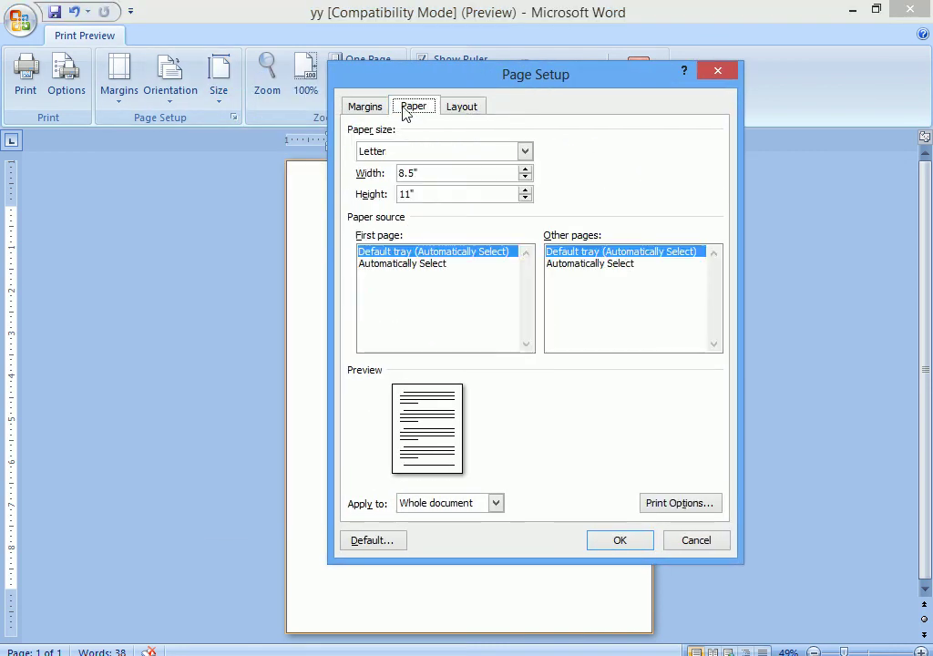
left_click(350, 108)
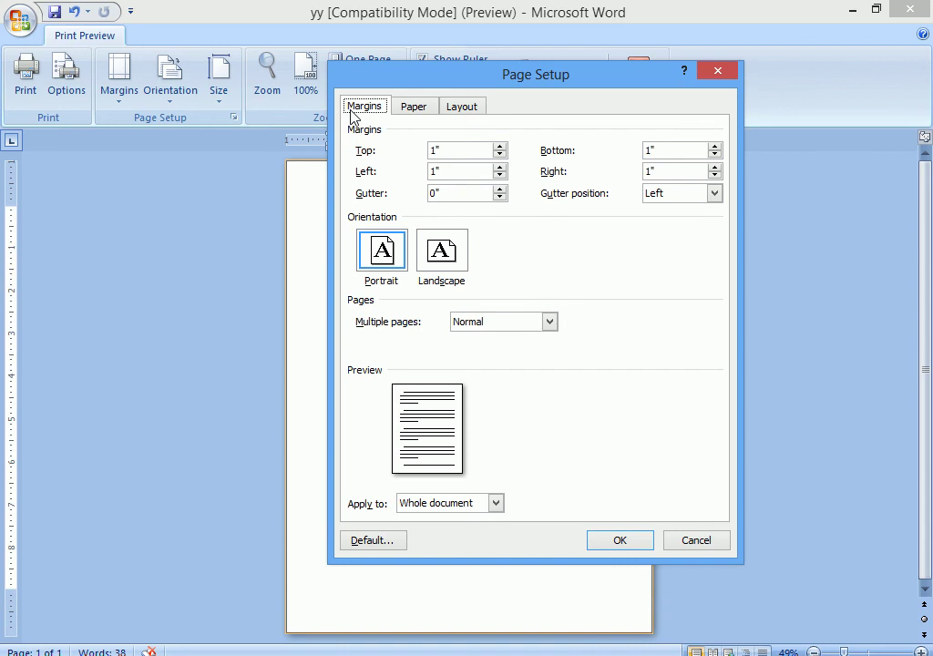
key("Escape")
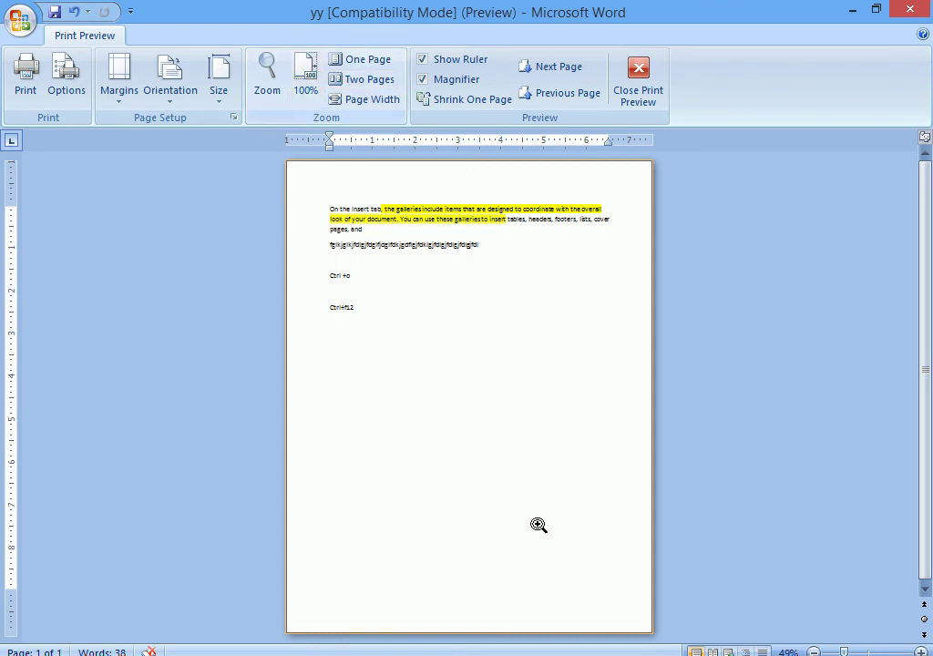
- Zoom the preview in to about 500%, look around the page, then return to 100%
left_click_drag(846, 652, 902, 651)
left_click_drag(344, 640, 272, 644)
scroll(345, 307, "down", 5)
scroll(344, 307, "up", 5)
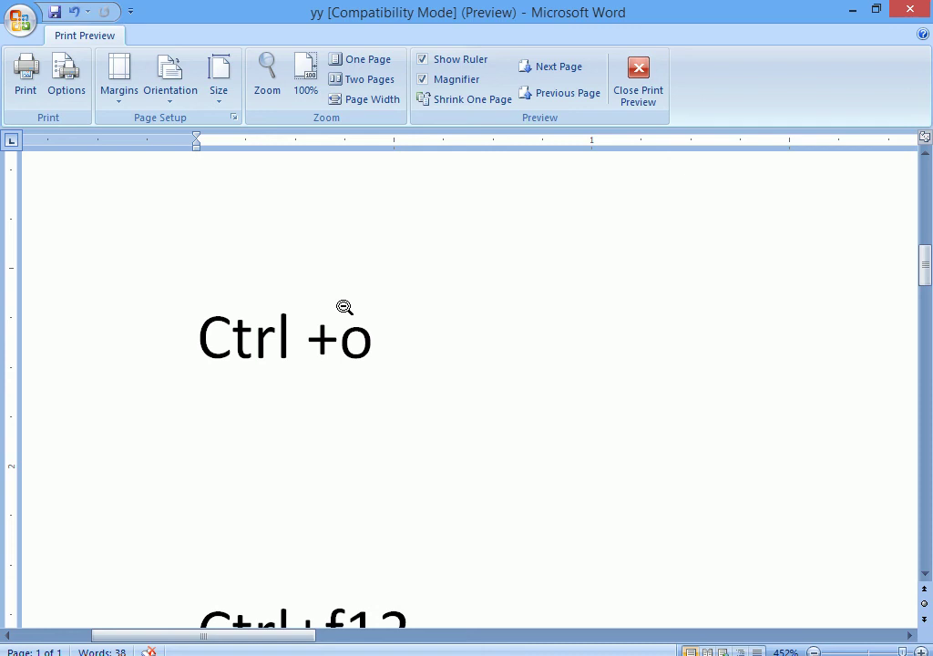
left_click(304, 77)
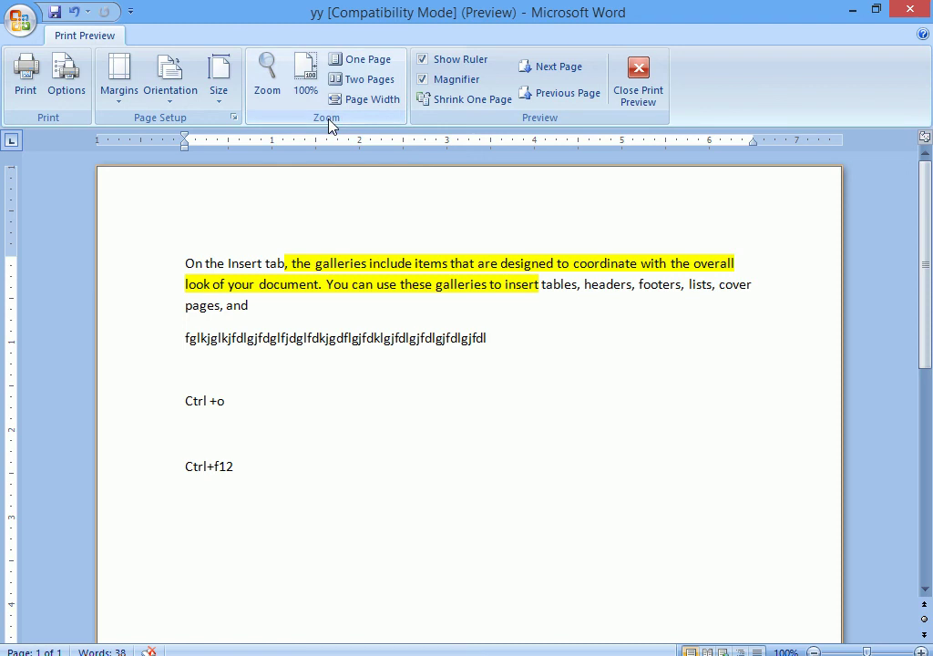
- Magnify the preview to 200% through the Zoom dialog, then restore it to 100%
left_click(274, 80)
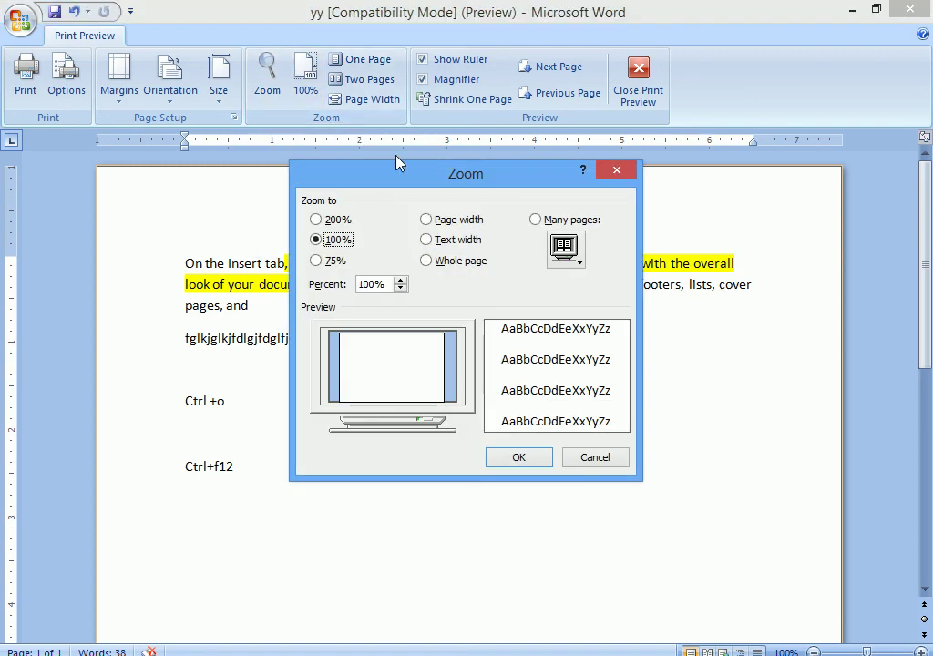
left_click_drag(483, 177, 620, 212)
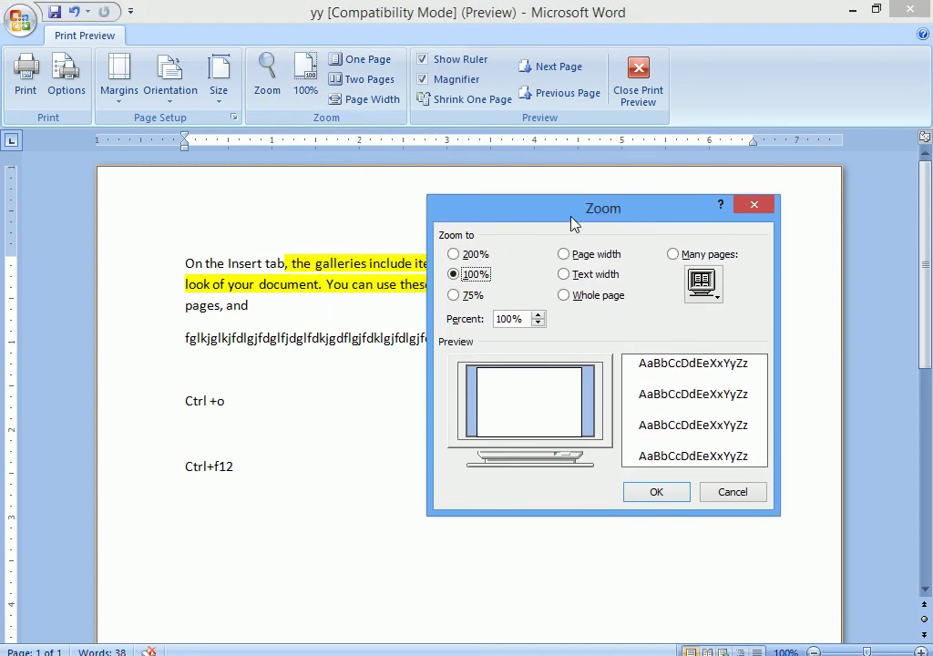
left_click(472, 257)
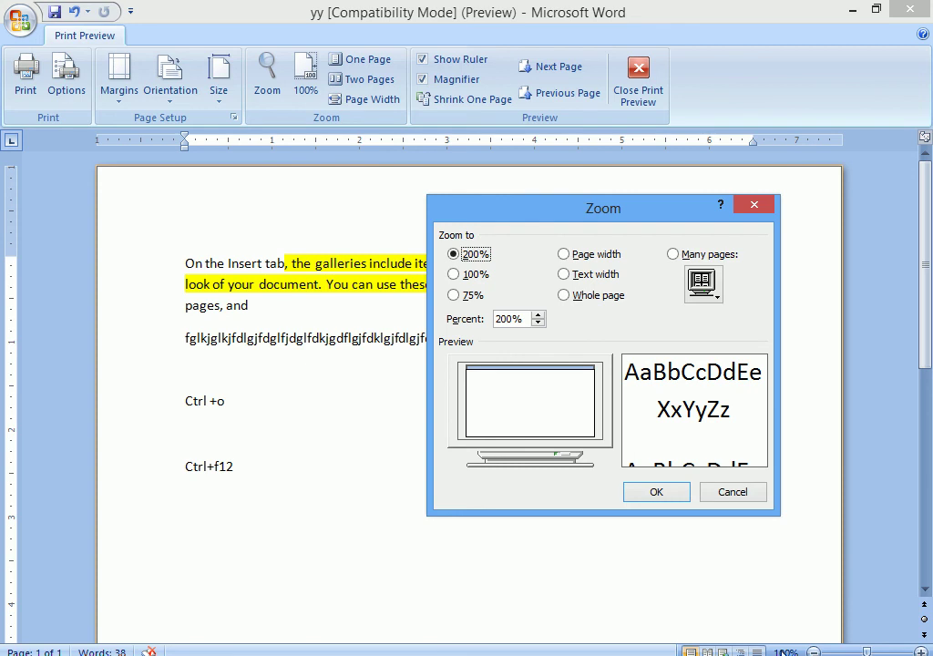
left_click(666, 500)
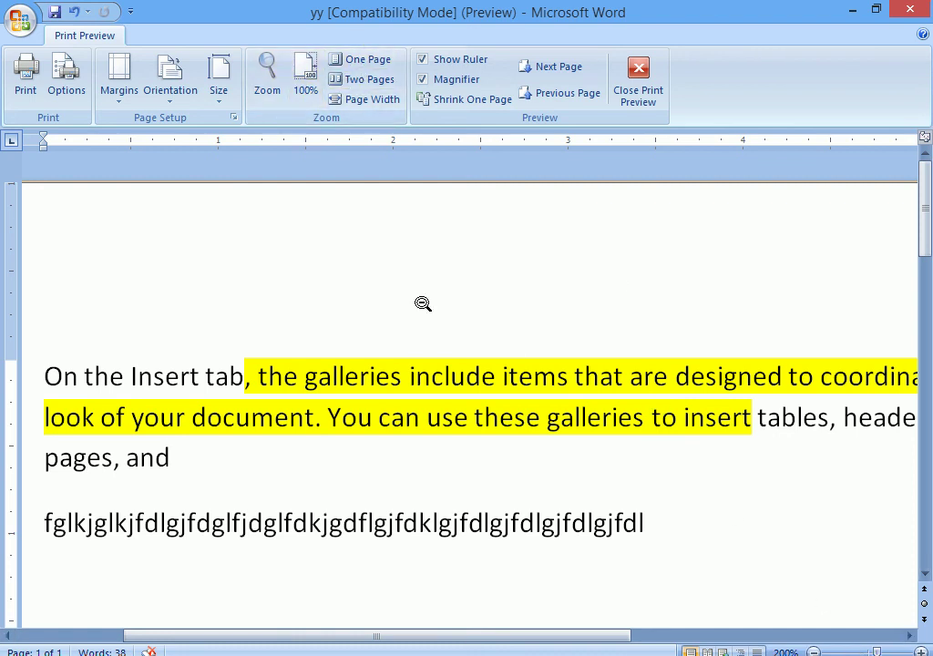
left_click(312, 95)
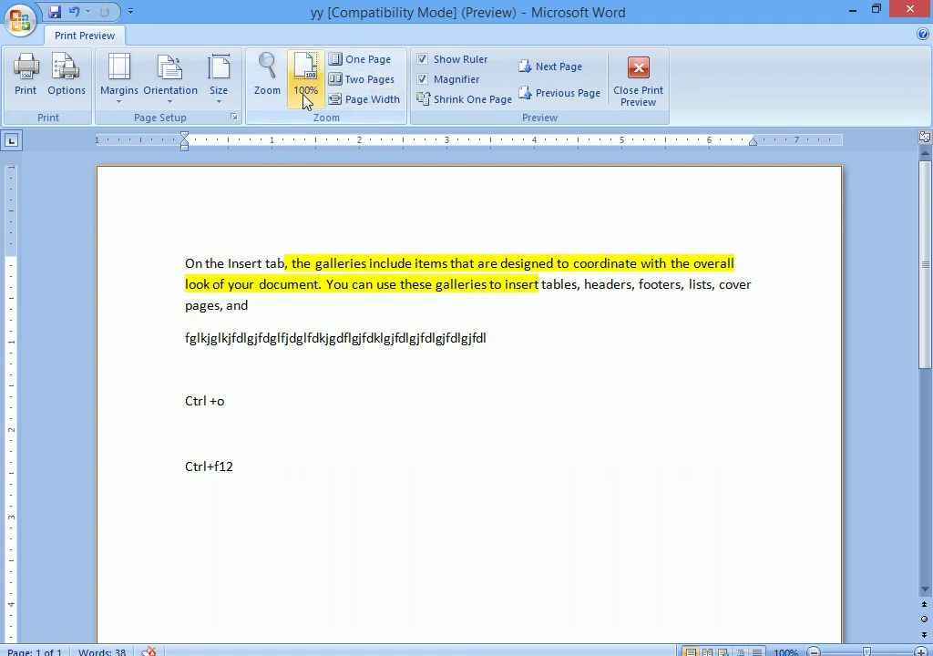
- Switch the preview between One Page, Two Pages and Page Width layouts
left_click(348, 59)
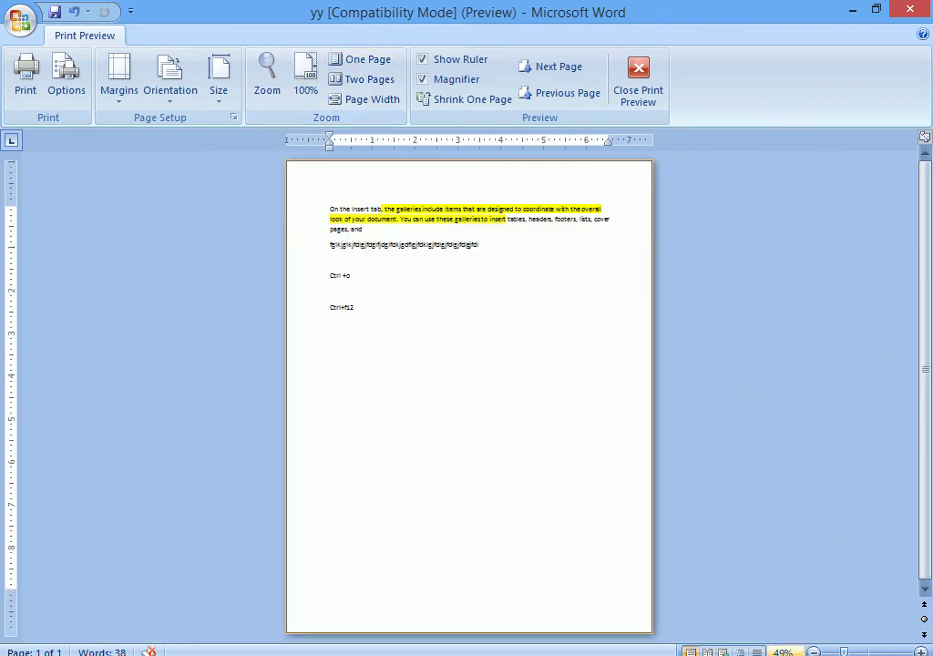
left_click(376, 87)
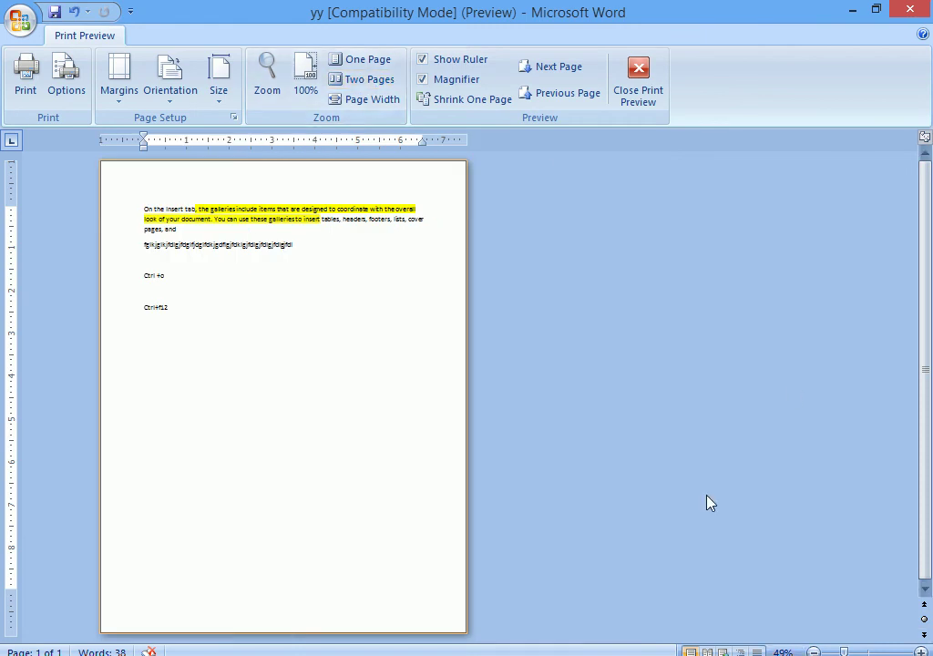
left_click(360, 106)
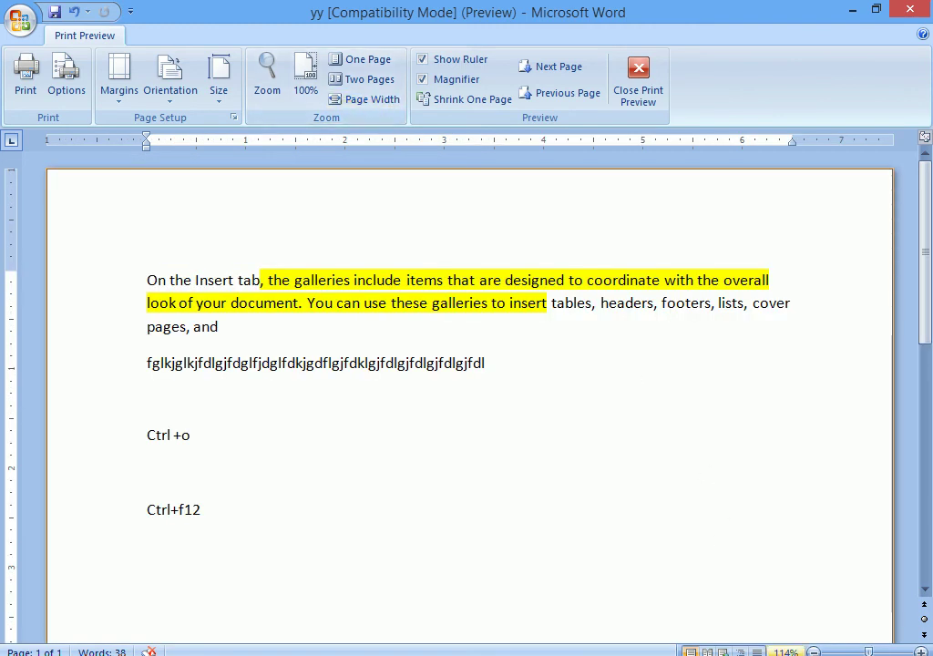
- Toggle the preview rulers off and on repeatedly, leaving them shown
left_click(447, 62)
left_click(447, 62)
left_click(446, 62)
left_click(447, 62)
left_click(447, 62)
left_click(446, 62)
left_click(446, 62)
left_click(447, 62)
left_click(447, 62)
left_click(446, 62)
left_click(446, 64)
left_click(447, 64)
left_click(447, 64)
left_click(446, 64)
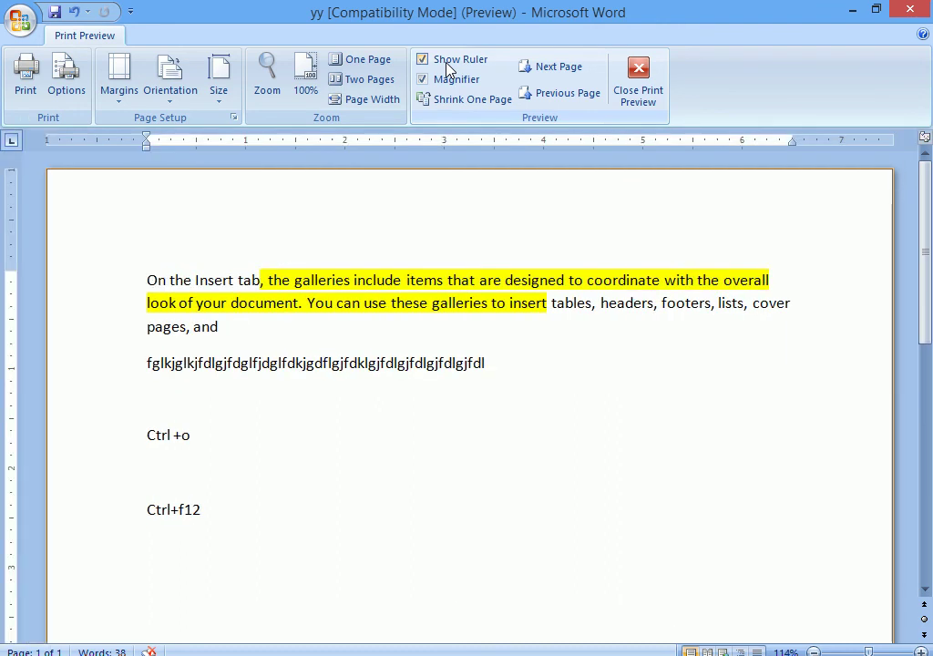
- Step forward and back a page four times, then leave Print Preview for normal editing
left_click(572, 71)
left_click(567, 91)
left_click(571, 72)
left_click(570, 93)
left_click(572, 69)
left_click(572, 95)
left_click(571, 72)
left_click(574, 95)
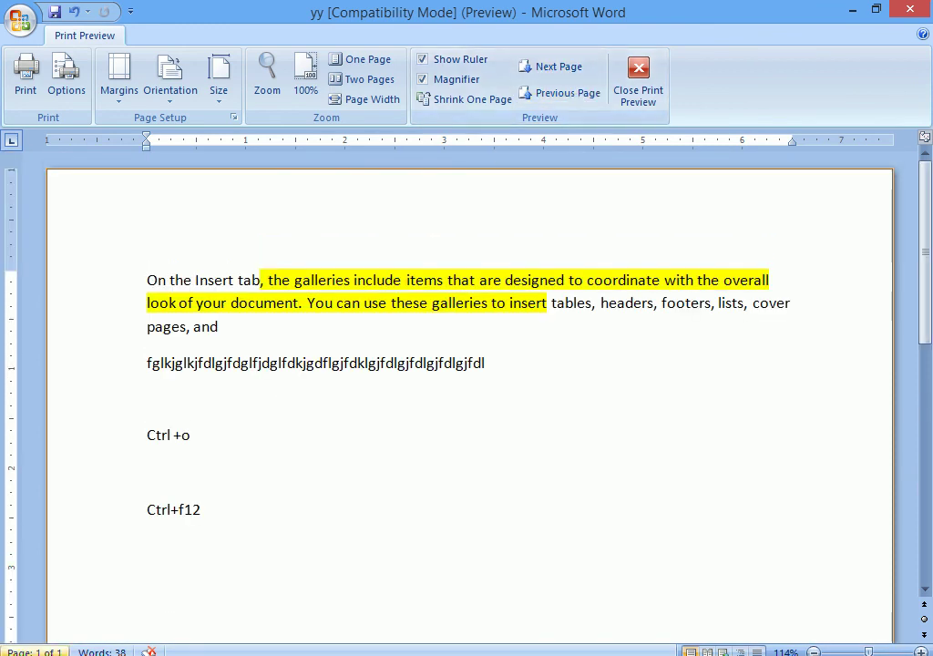
key("Escape")
- Insert page breaks below the Ctrl+f12 line to create new pages
scroll(168, 529, "up", 3, "ctrl")
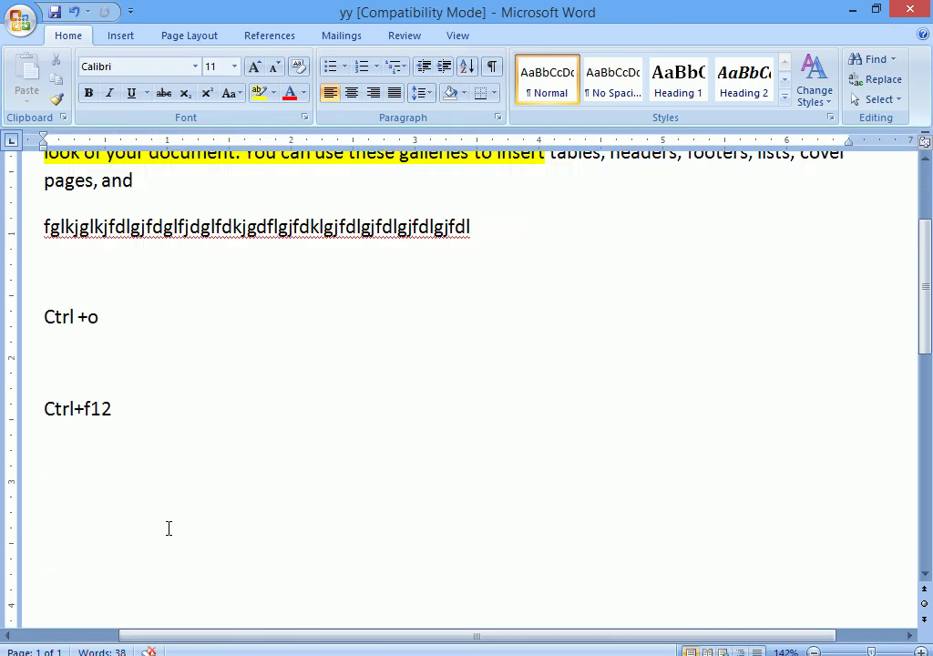
scroll(169, 528, "down", 1)
left_click(171, 412)
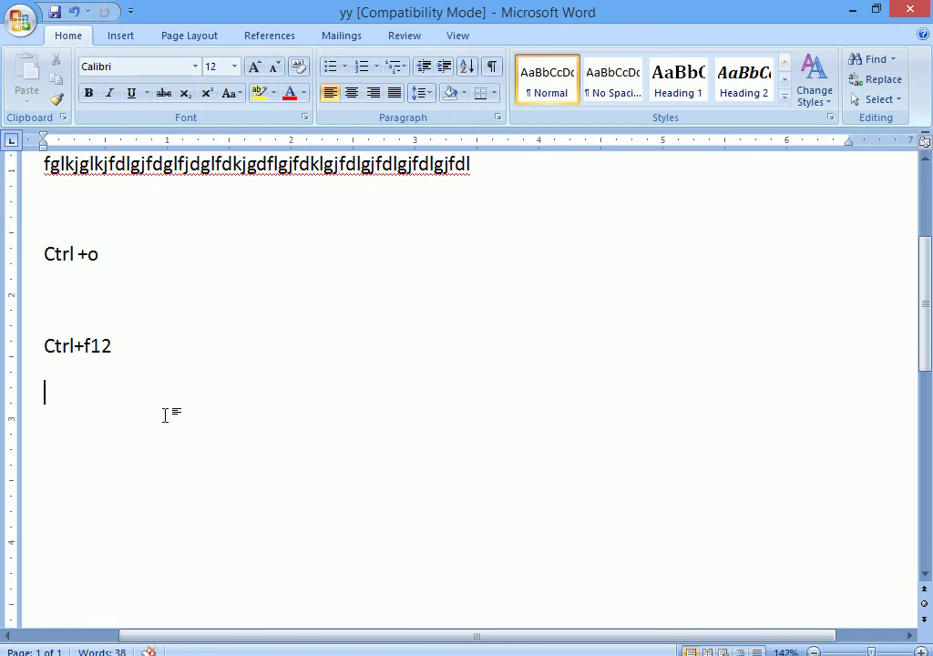
key("ctrl+Return")
key("ctrl+Return")
key("ctrl+Return")
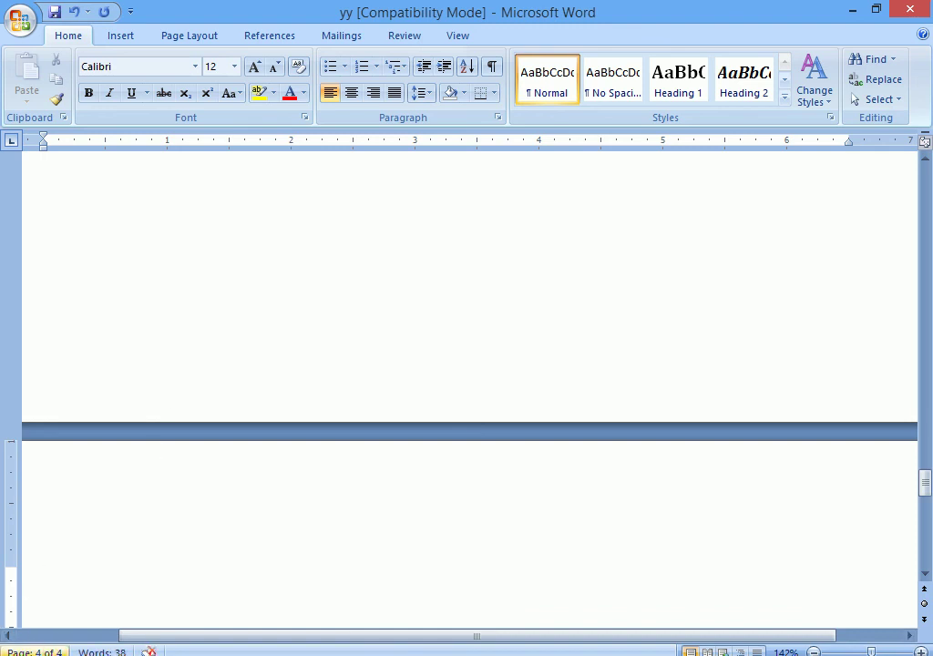
- Type 'hghgfhgfhgfhgfhgfhghgf' and 'gggggggggggggg' on the new pages and reopen Print Preview
type("hghgfhgf")
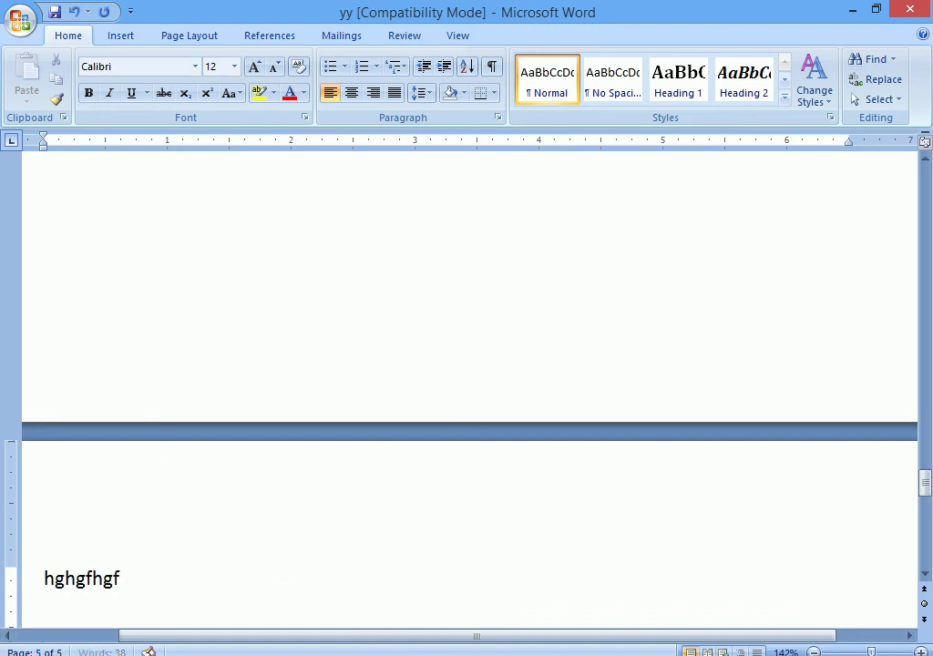
type("hgfhgfhgfhghgf")
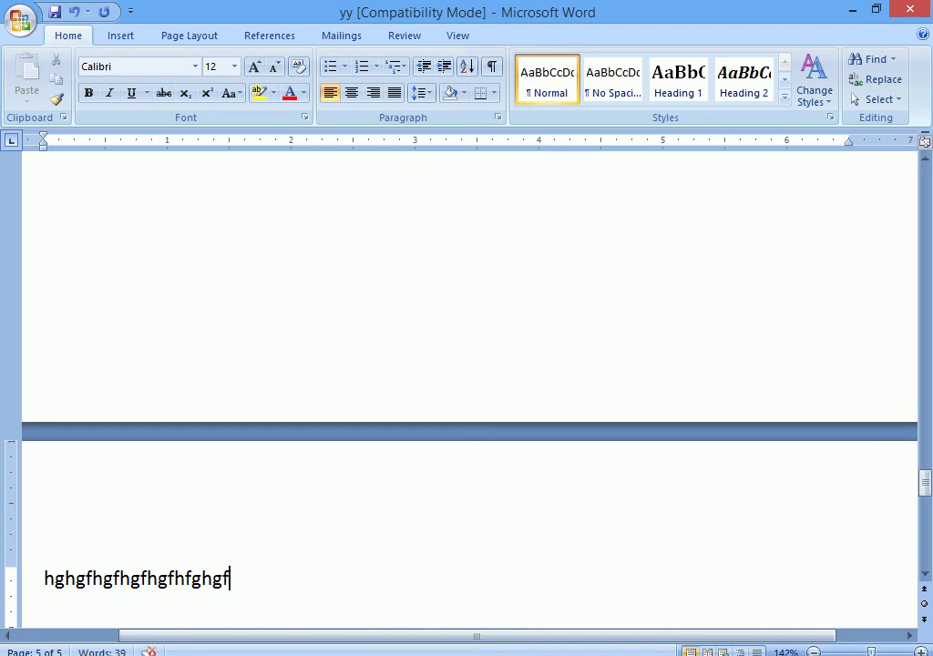
scroll(199, 283, "up", 3)
type("g")
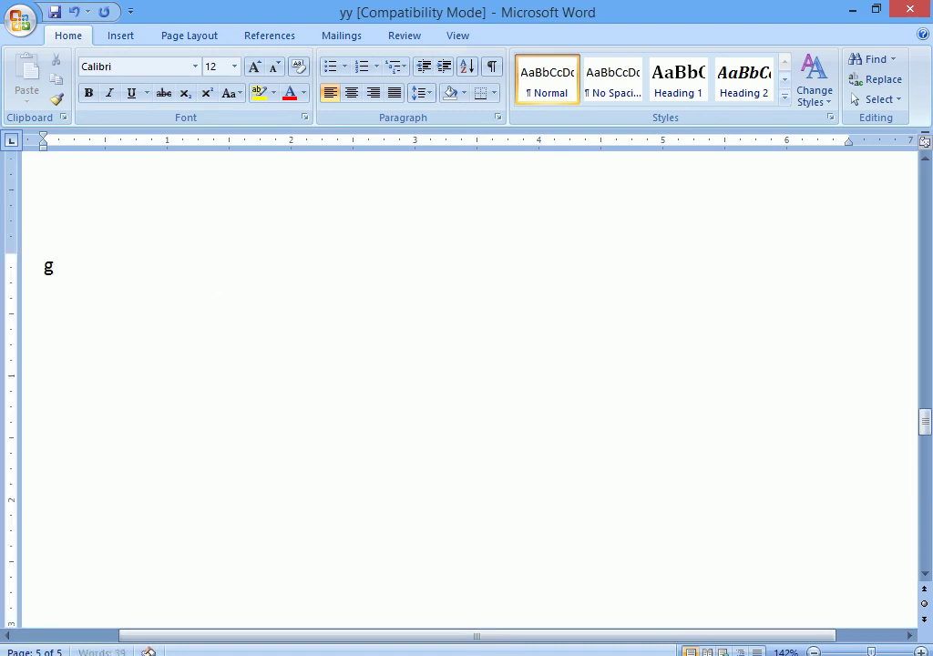
type("ggggggggggggg")
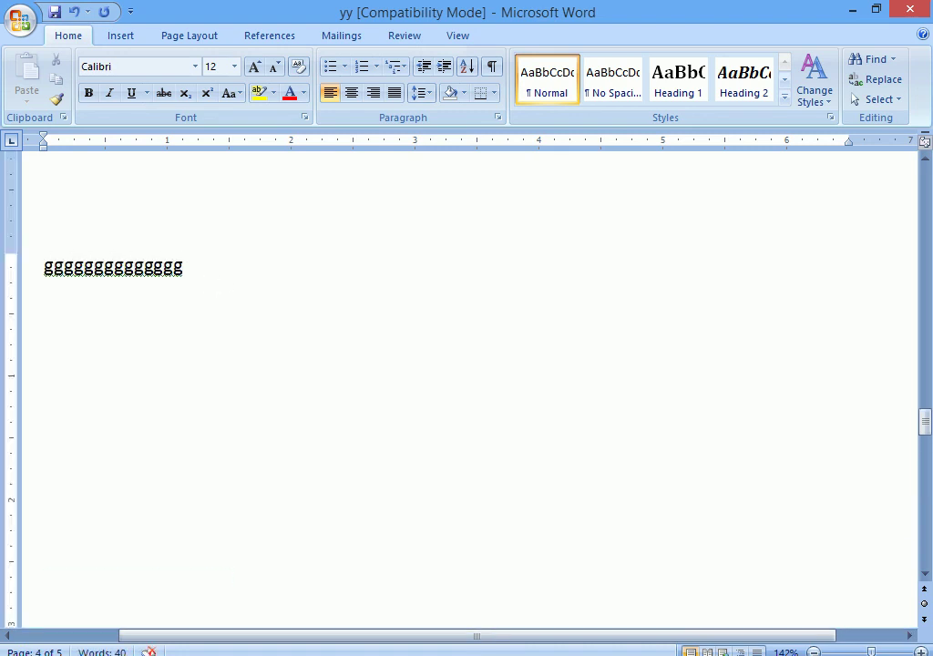
key("ctrl+F2")
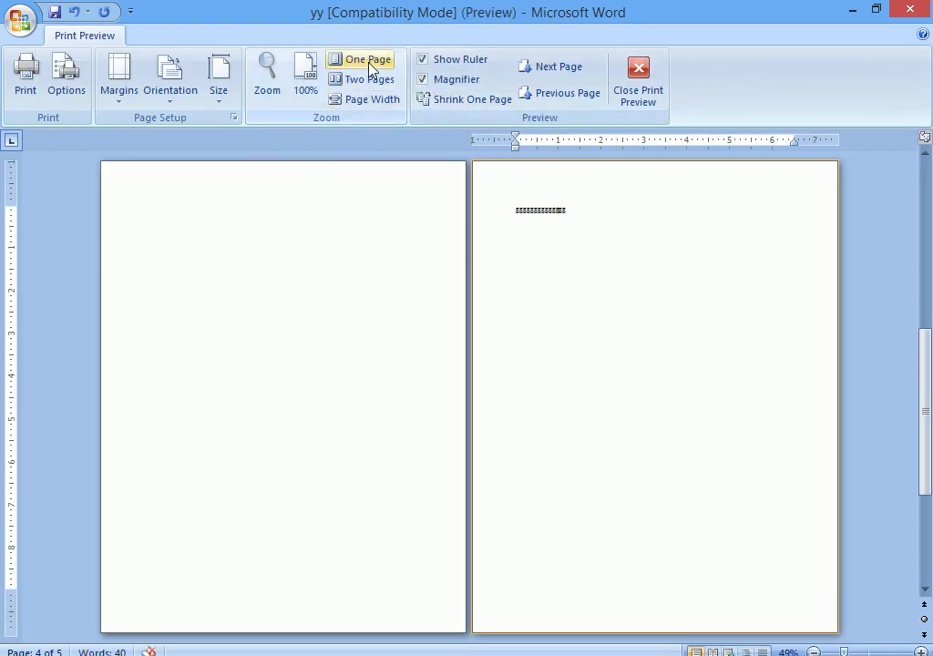
- Try the One Page, Two Pages and Page Width layouts, ending on One Page
left_click(370, 62)
left_click(371, 82)
left_click(381, 104)
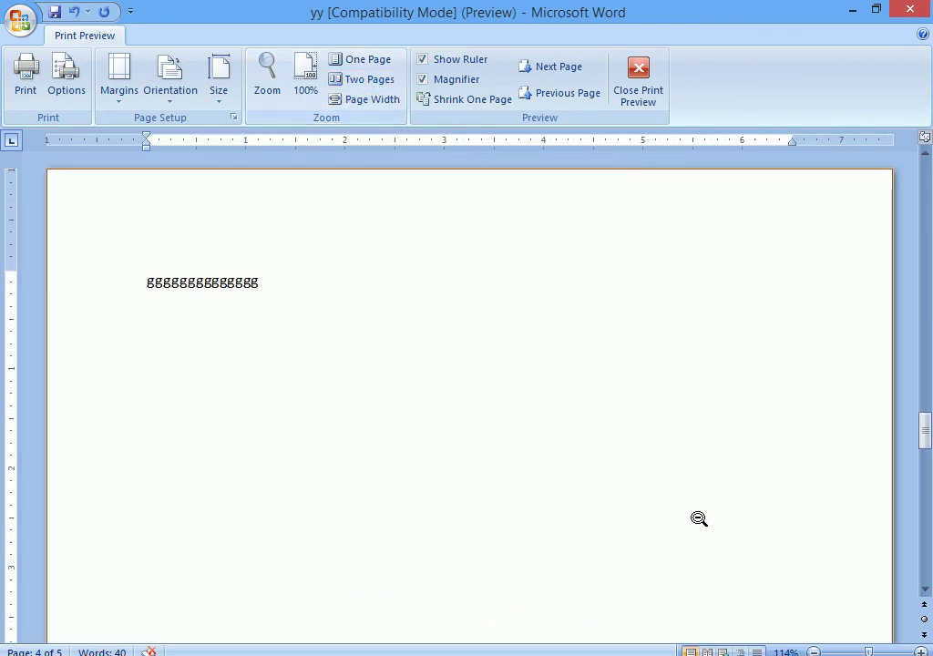
left_click(364, 59)
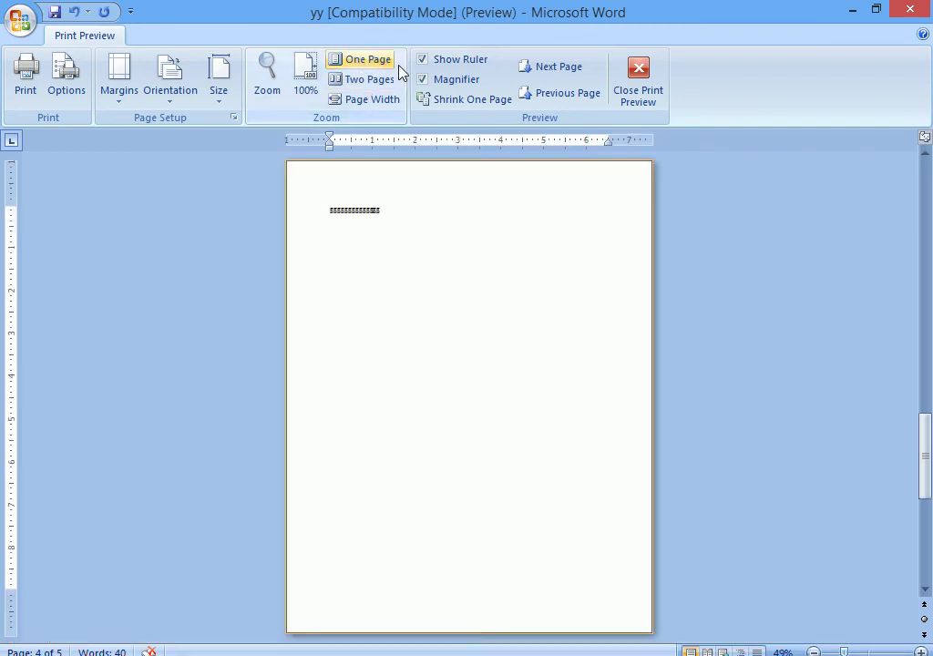
- Go forward one page, back three pages to the highlighted text, then close Print Preview
left_click(541, 72)
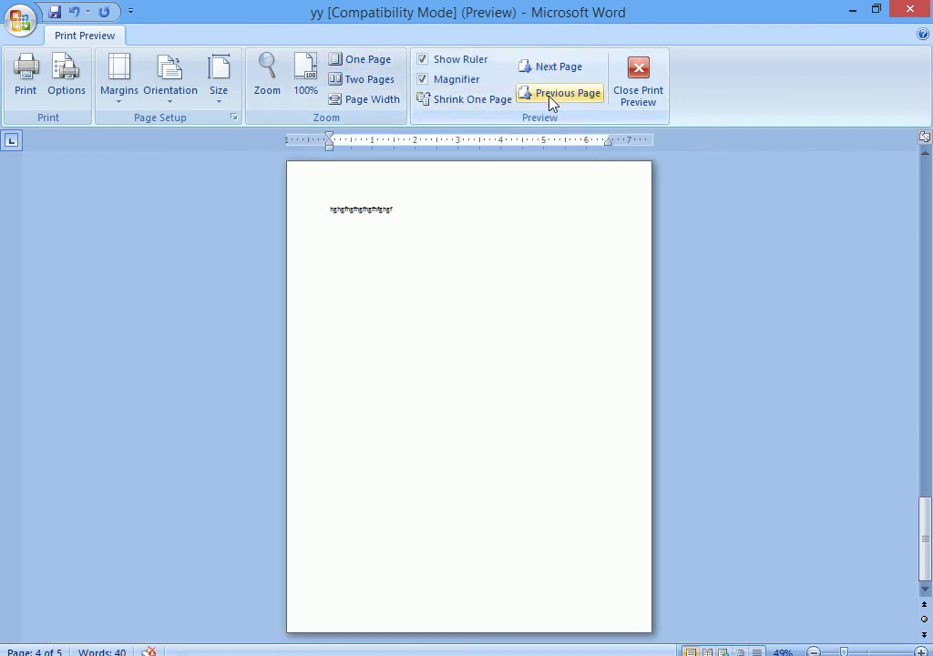
left_click(552, 100)
left_click(552, 100)
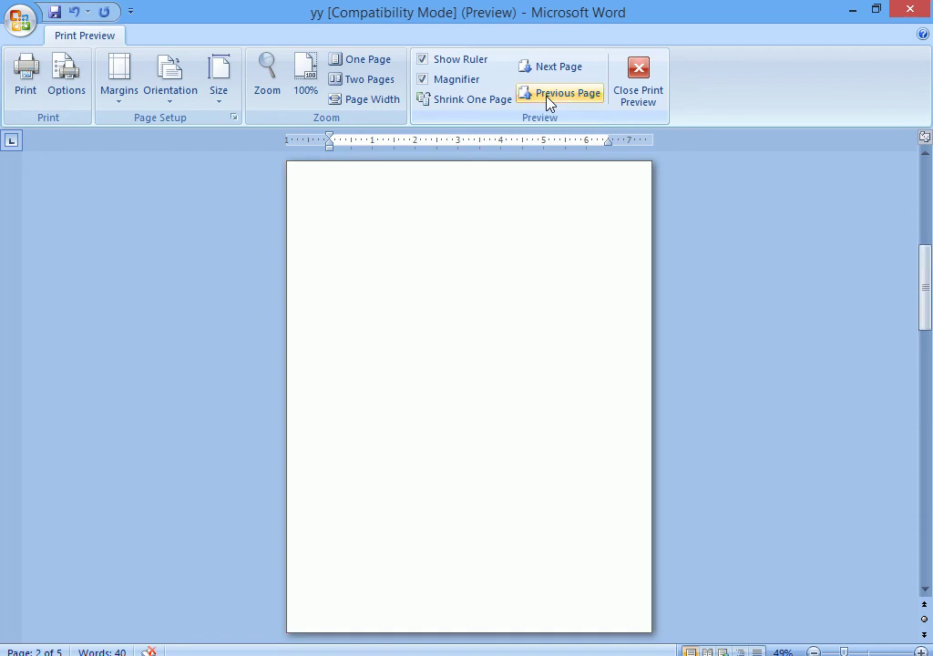
left_click(549, 102)
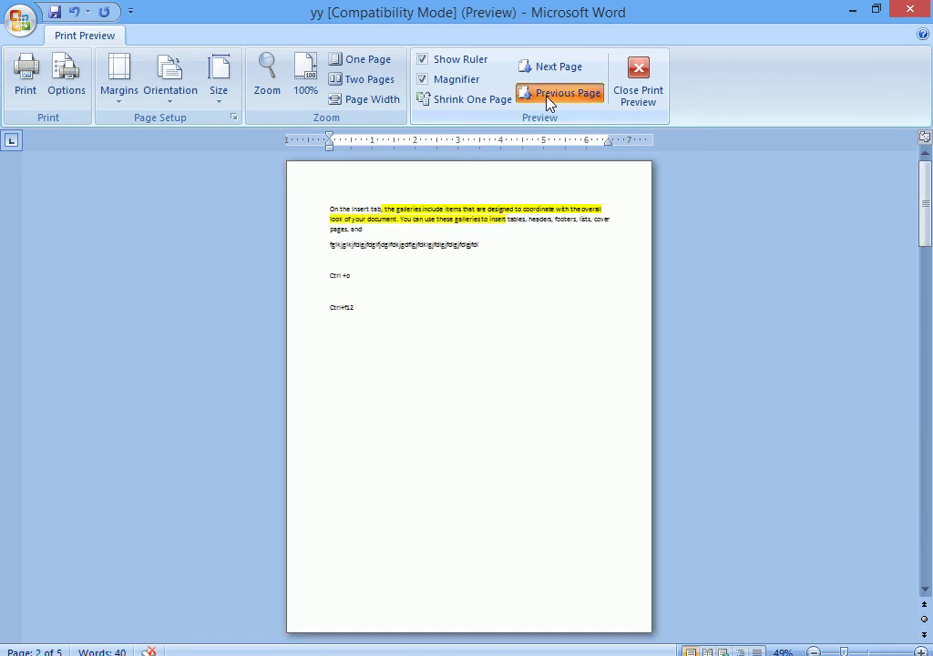
left_click(646, 104)
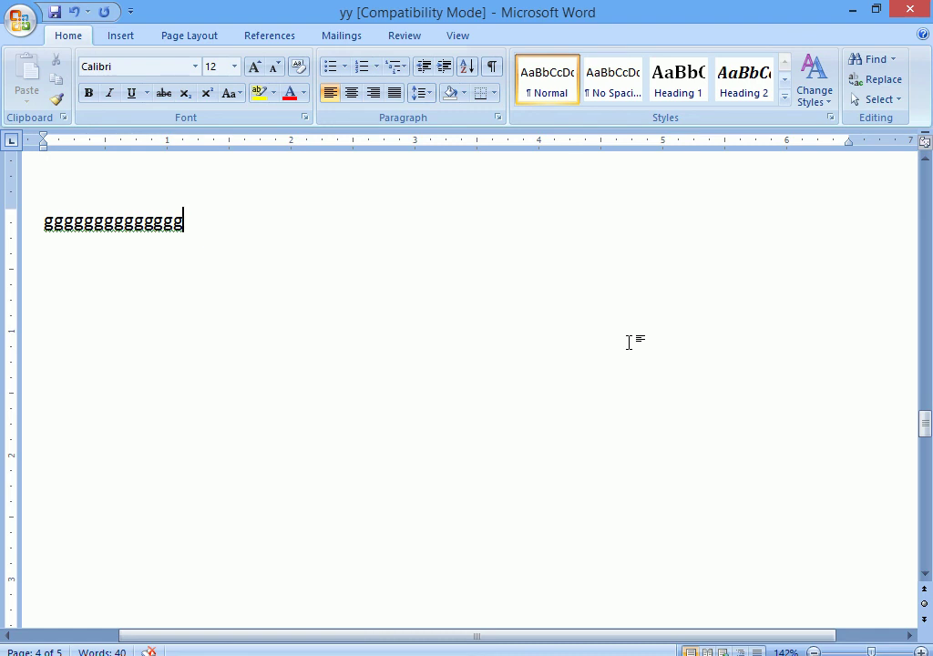
key("ctrl+F2")
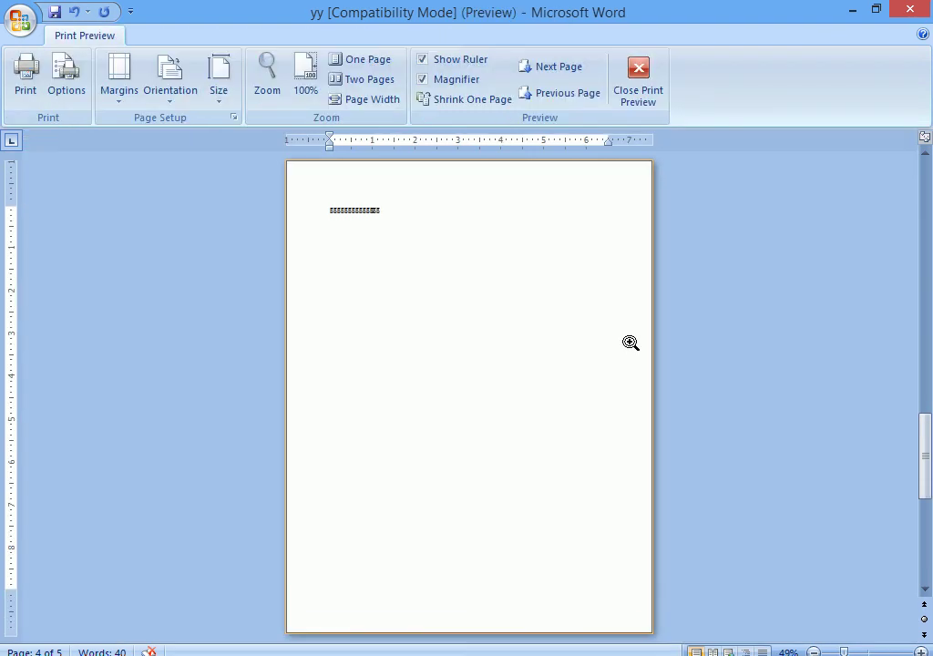
key("ctrl+F2")
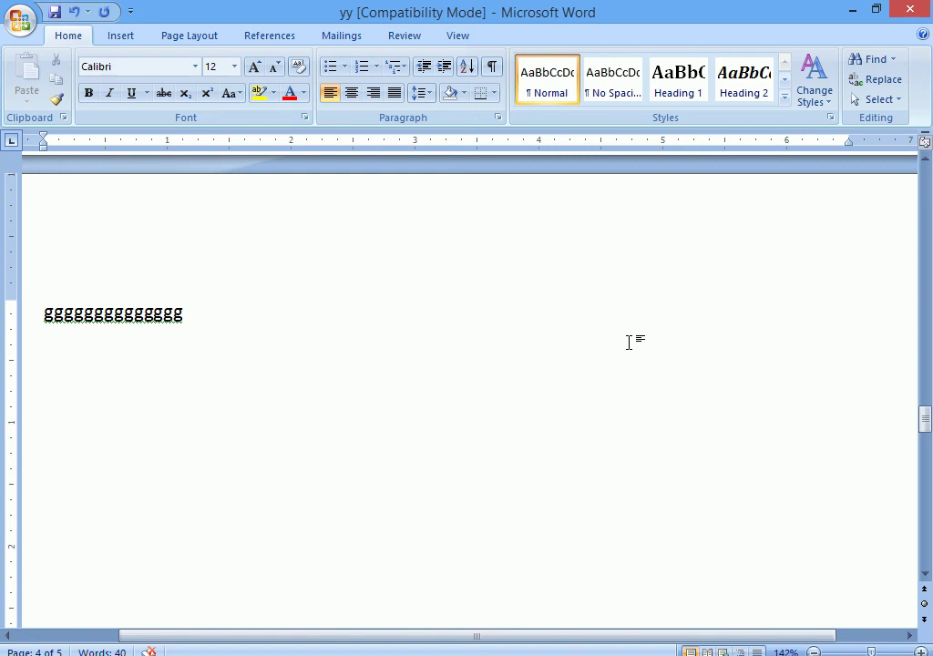
key("ctrl+F2")
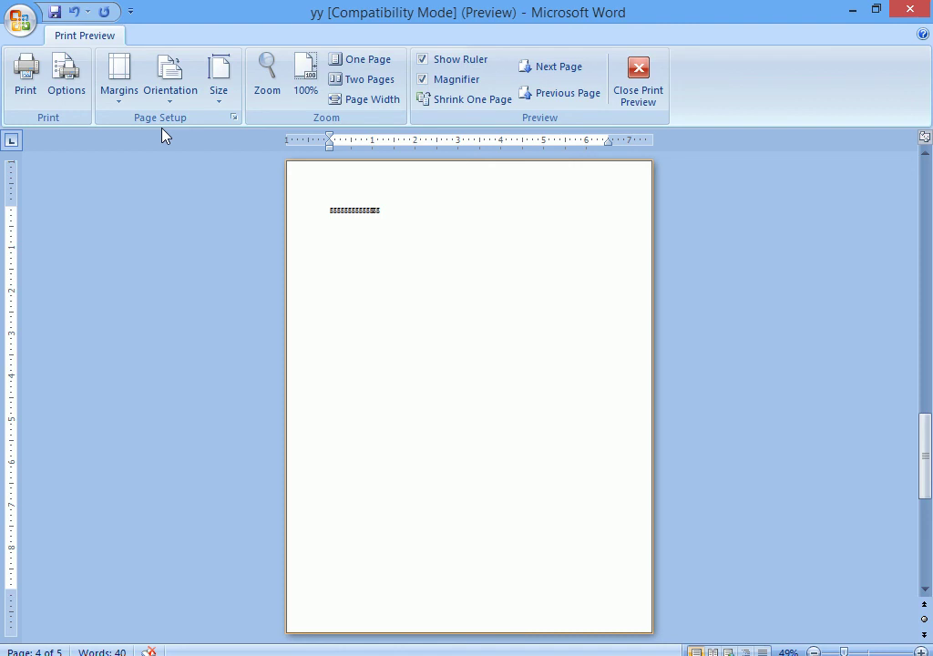
left_click(233, 117)
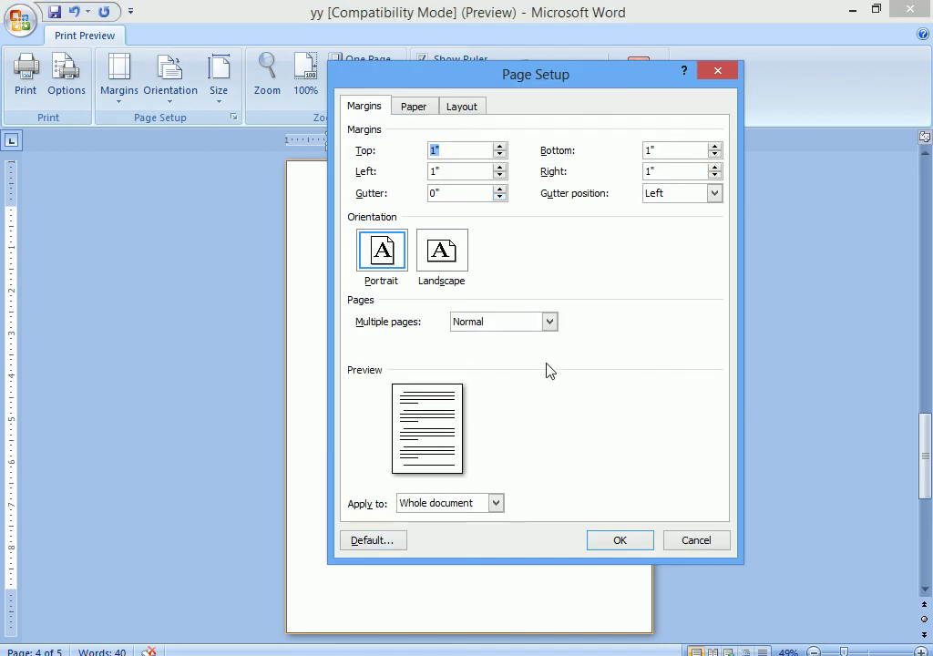
key("Escape")
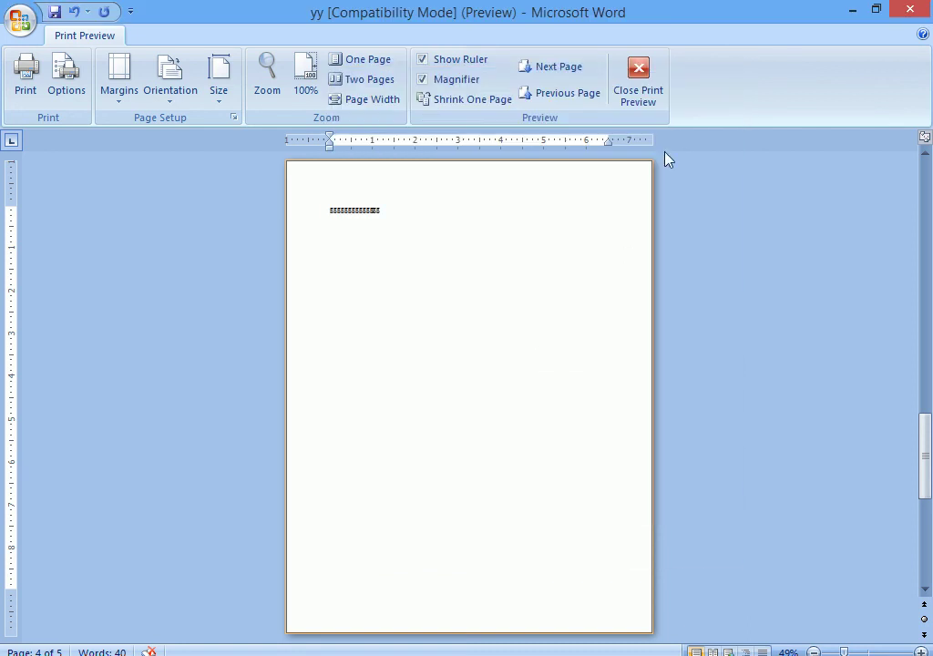
left_click(633, 88)
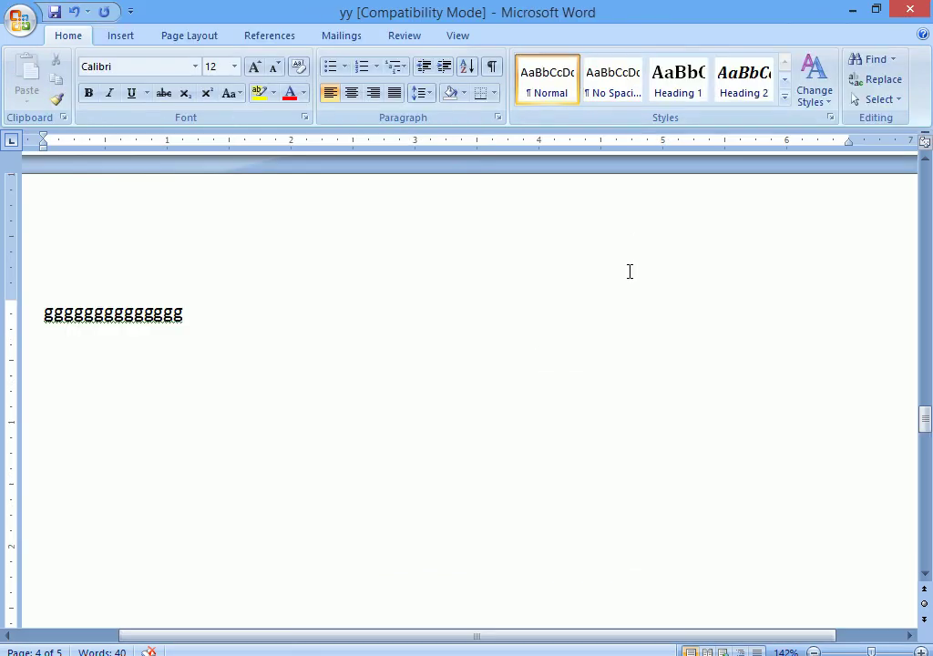